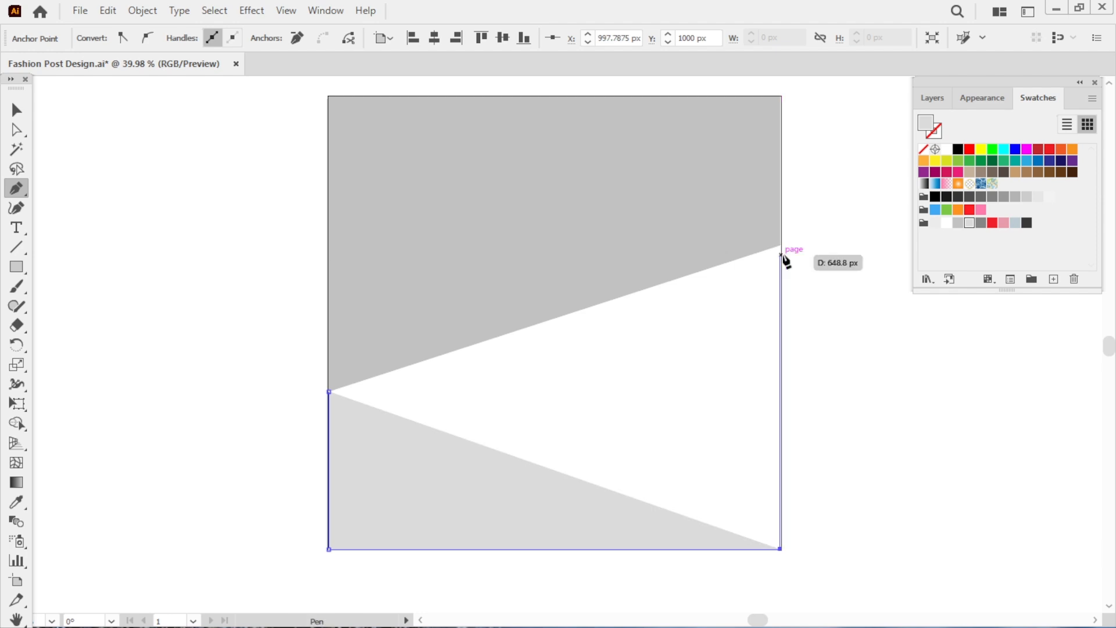
Close the pen path to fill the lower background shape below the diagonal, then deselect.
left_click(780, 245)
key("ctrl")
left_click(936, 314, "ctrl")
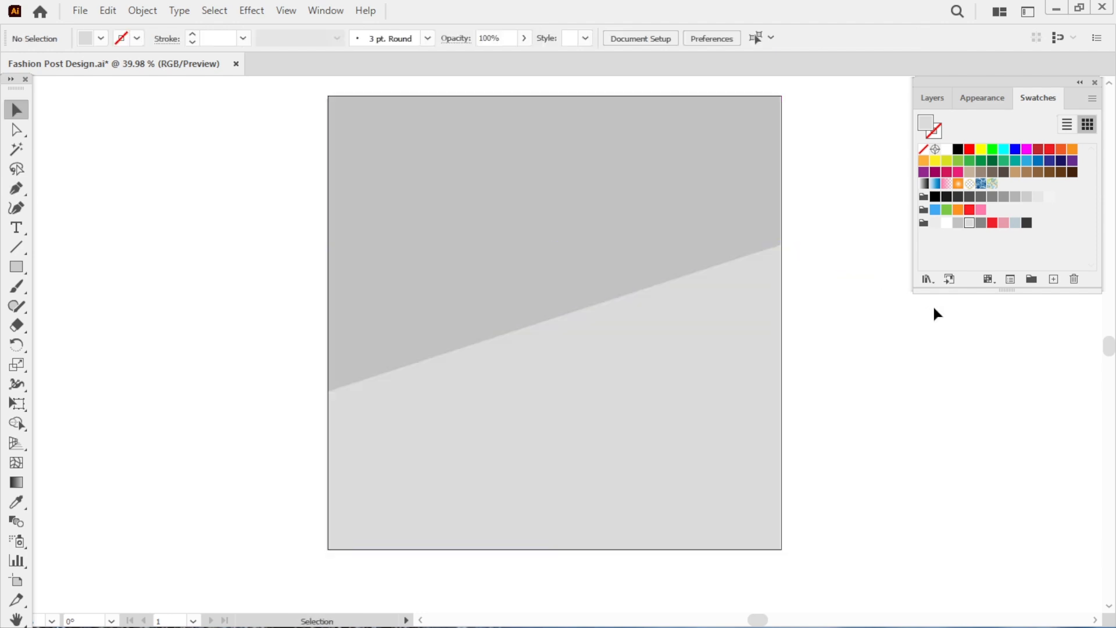
key("a")
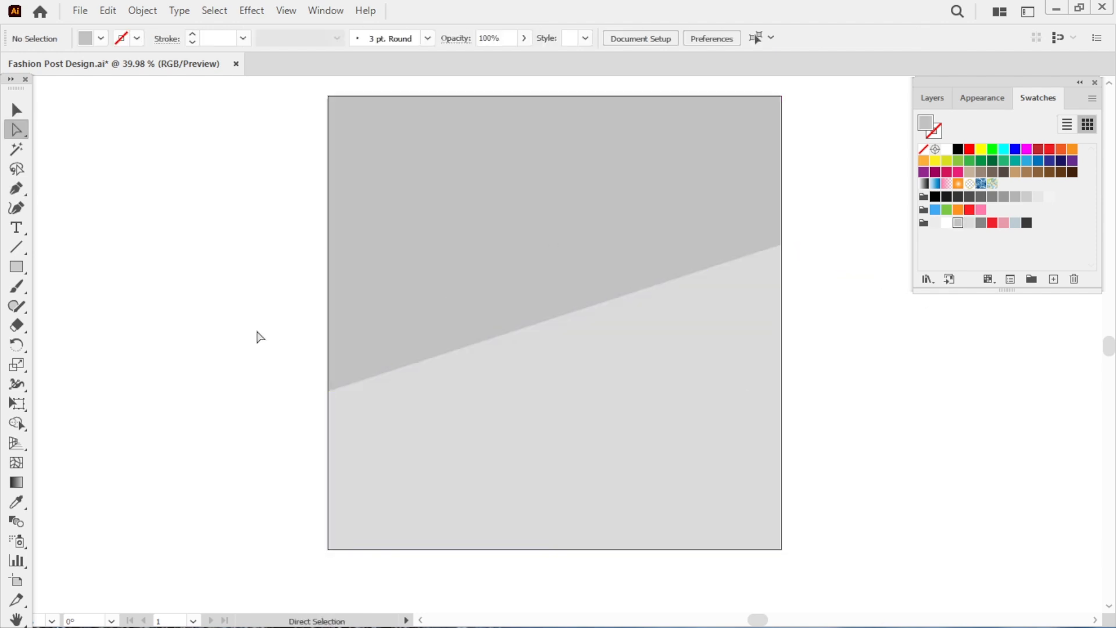
left_click(17, 188)
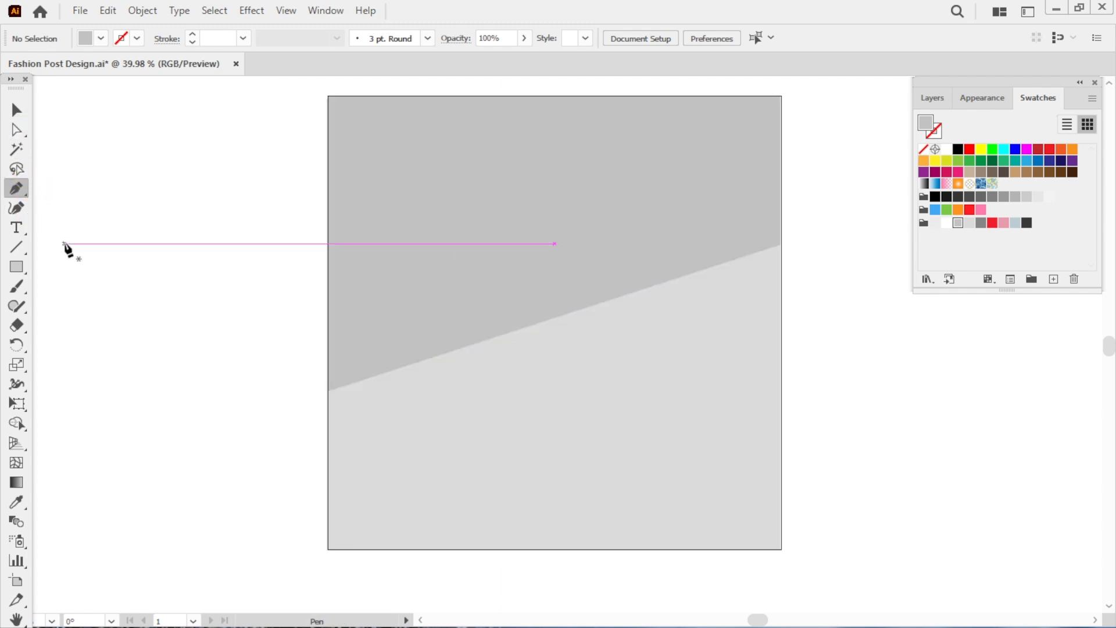
left_click(533, 224)
Add the heading text 'SOCIAL MEDIA POST DSIGN TEMPLATE' and move it to the top centre of the artboard.
key("t")
left_click(553, 143)
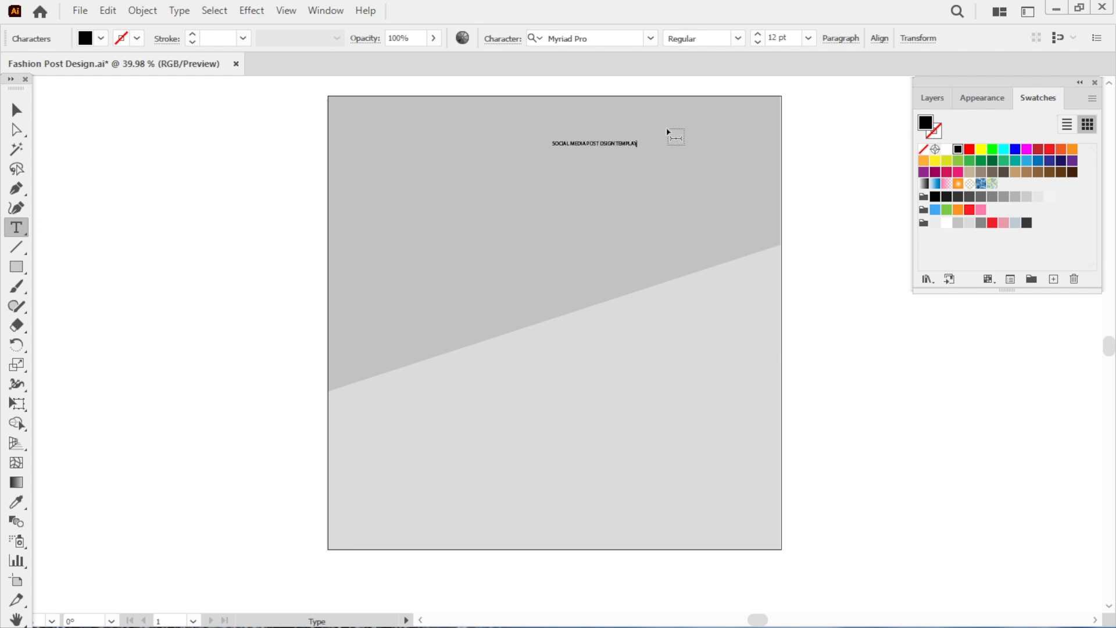
type("TE")
left_click(16, 110)
left_click_drag(643, 154, 577, 117)
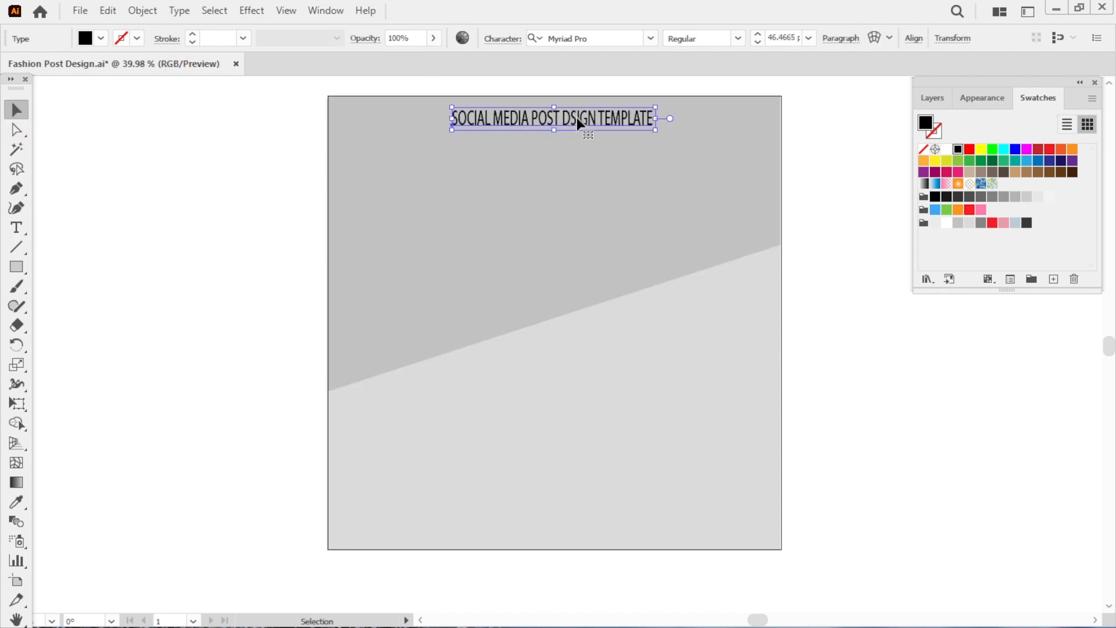
Color the heading red and scale it up.
left_click(959, 209)
left_click(970, 209)
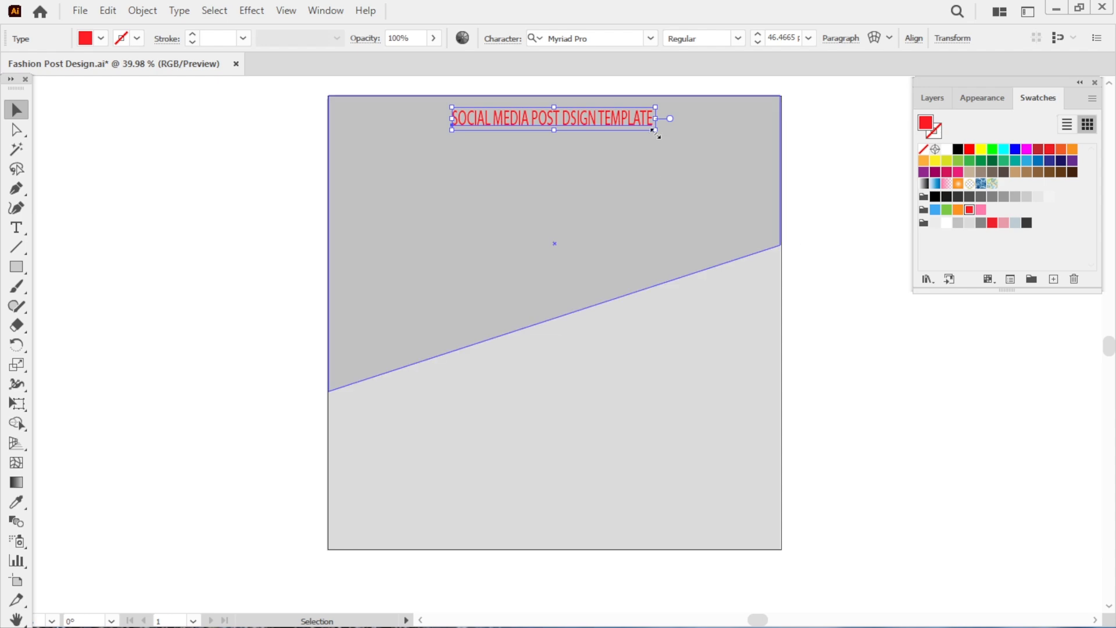
left_click_drag(655, 130, 686, 132)
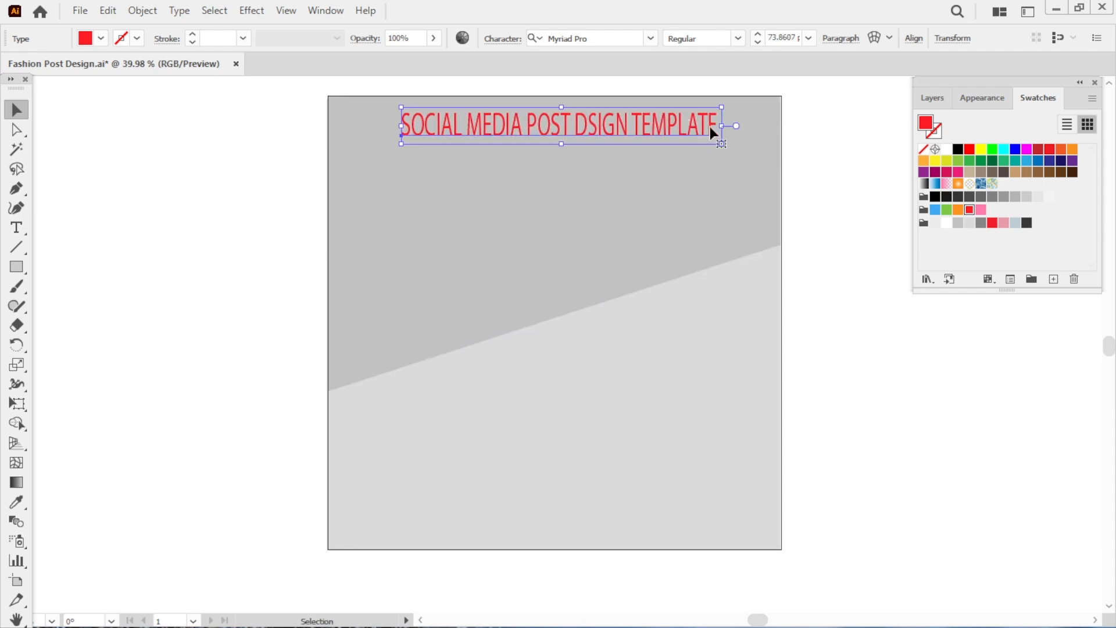
Change the heading's font to Akhir Tahun and resize it to fit across the top.
left_click(651, 39)
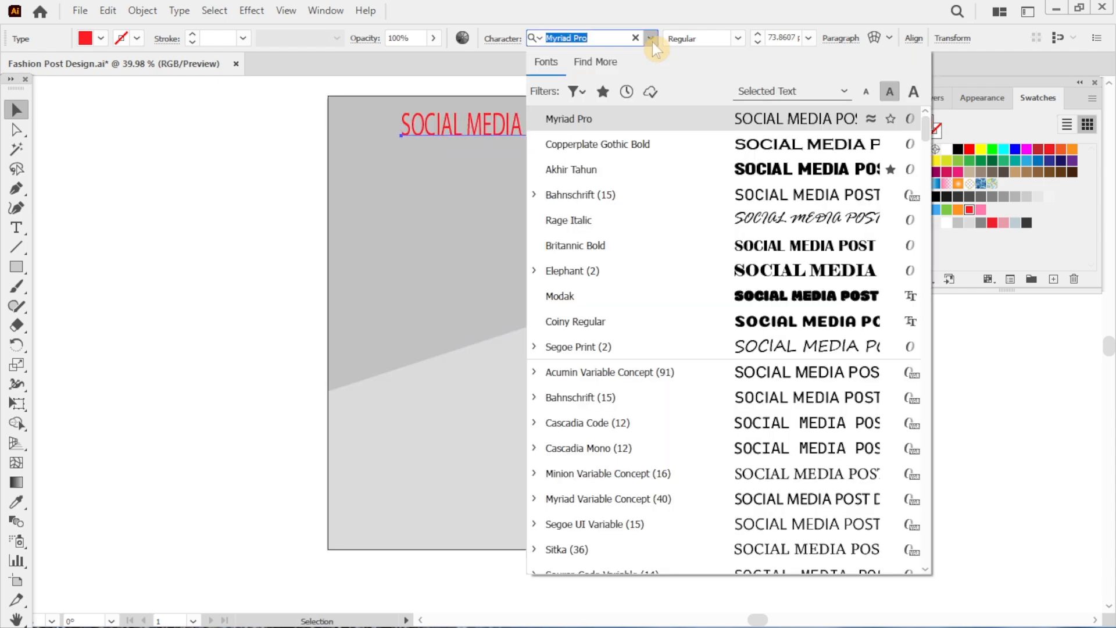
left_click(627, 92)
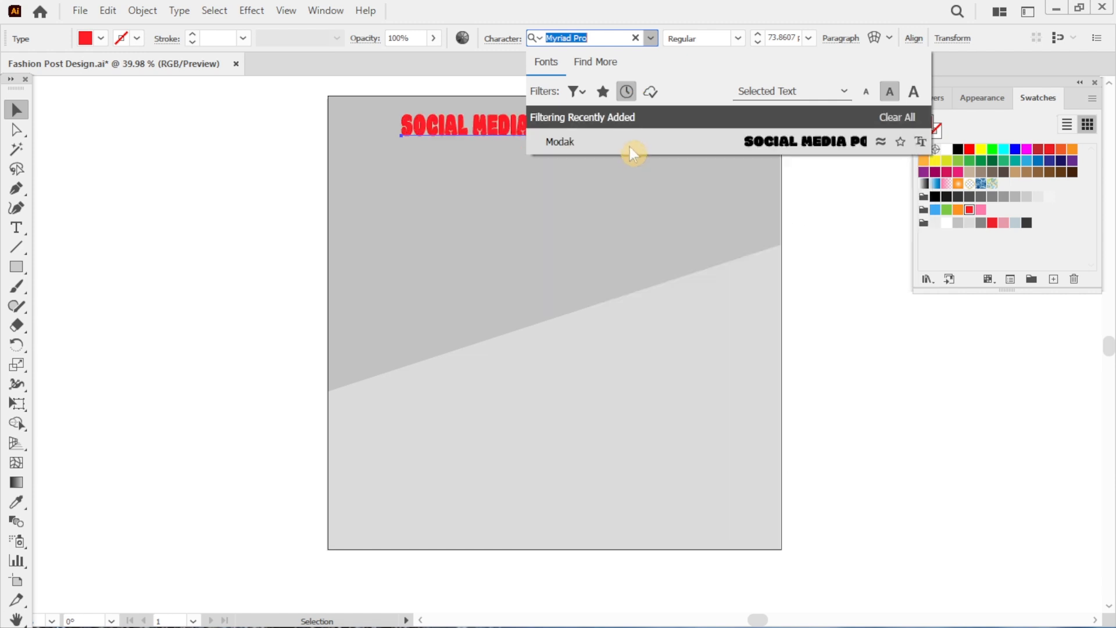
left_click(651, 38)
left_click(651, 39)
left_click(627, 92)
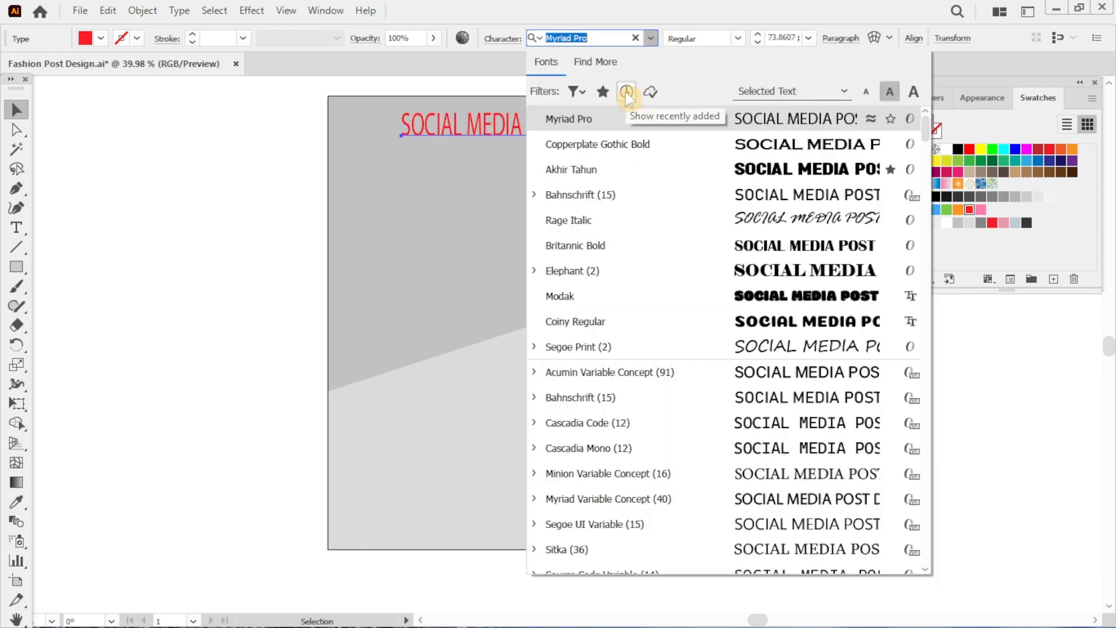
left_click(717, 173)
left_click(717, 172)
mouse_move(736, 138)
left_mouse_down()
mouse_move(705, 131)
mouse_move(735, 139)
mouse_move(726, 139)
left_mouse_up()
left_click(752, 142)
left_click_drag(663, 124, 670, 124)
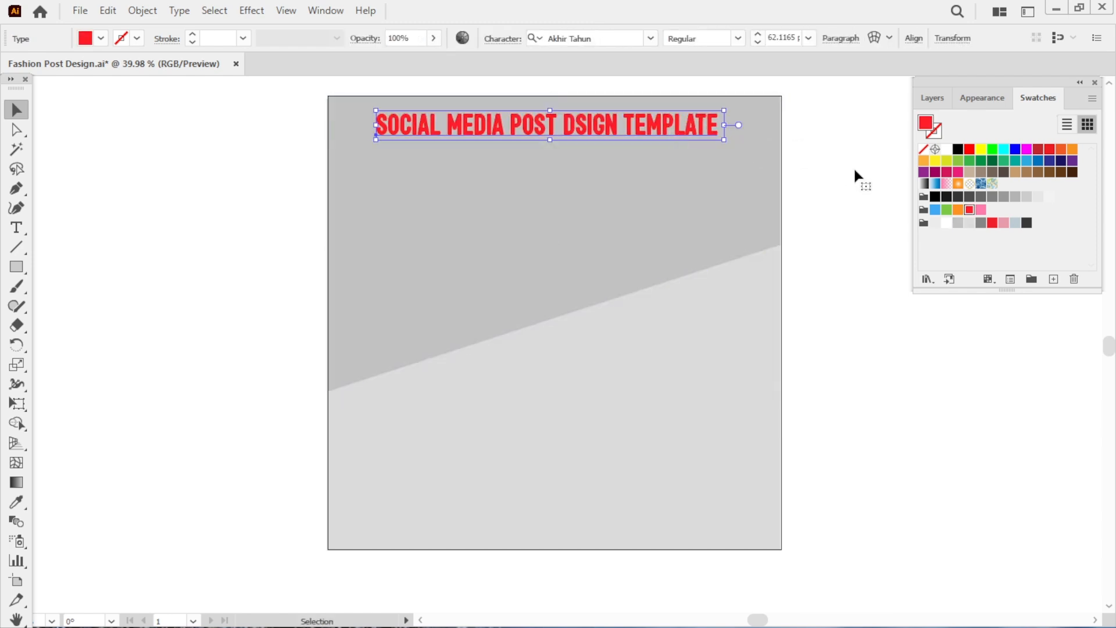
Shift the heading slightly left on the artboard.
left_click(855, 171)
left_click(16, 228)
left_click(527, 165)
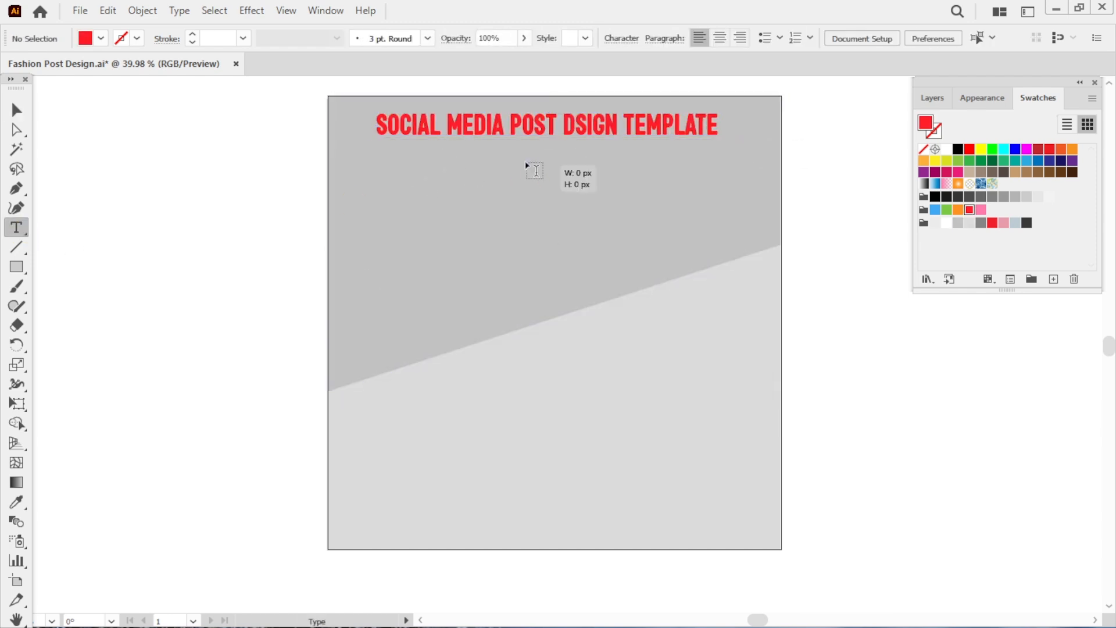
left_click_drag(461, 125, 456, 126)
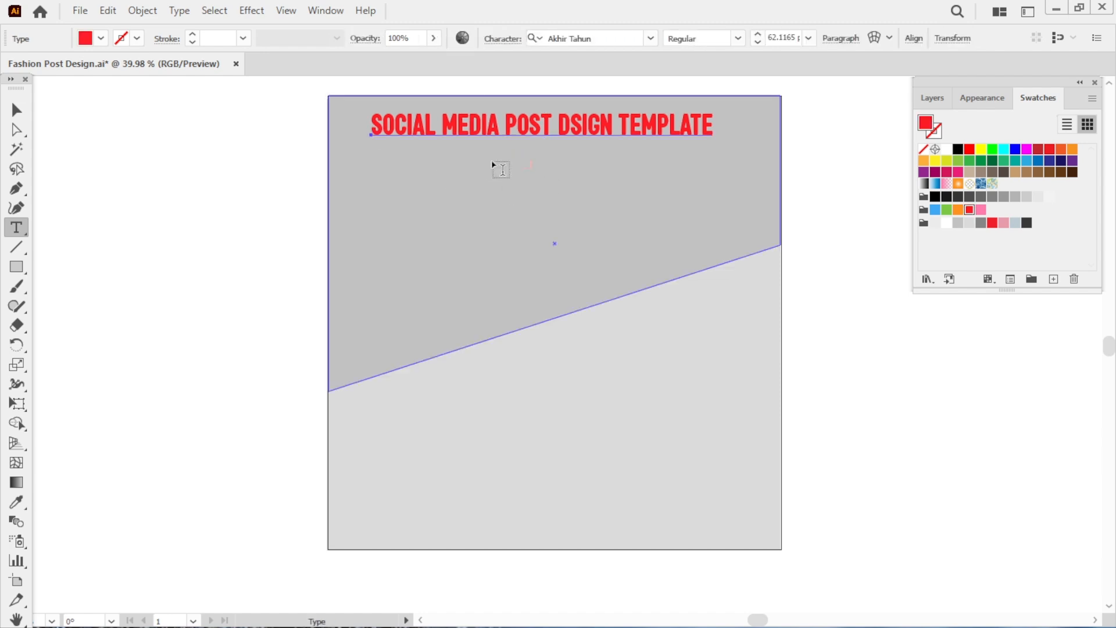
left_click(16, 110)
left_click(533, 165)
left_click(817, 295)
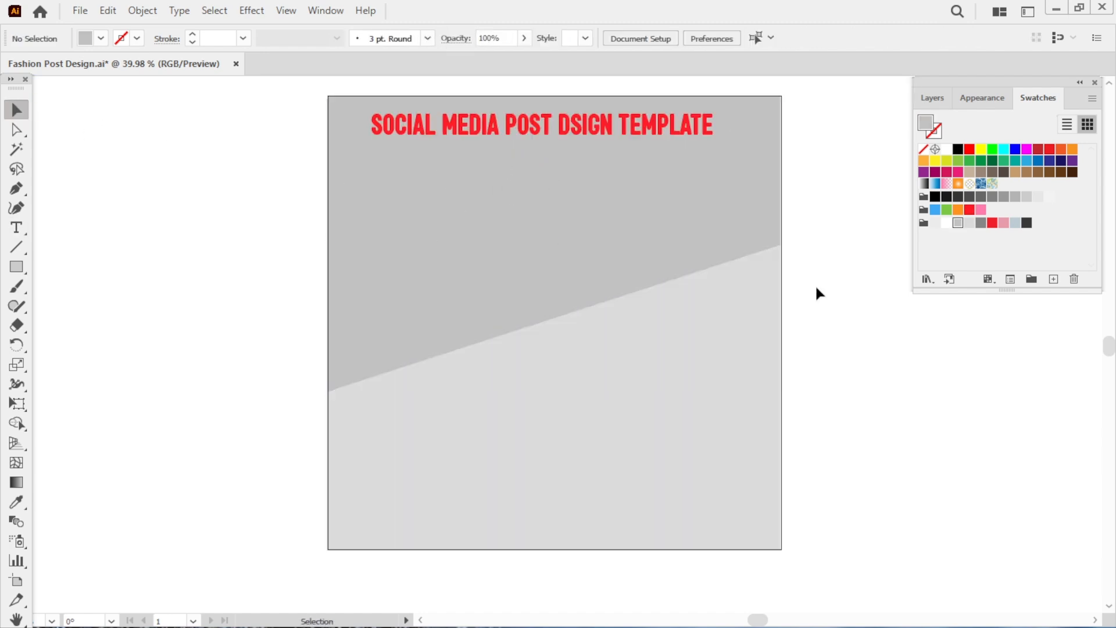
Add the word 'FASHION' below the heading, enlarge it and centre it under the title.
left_click(551, 191)
left_click(16, 228)
left_click(490, 188)
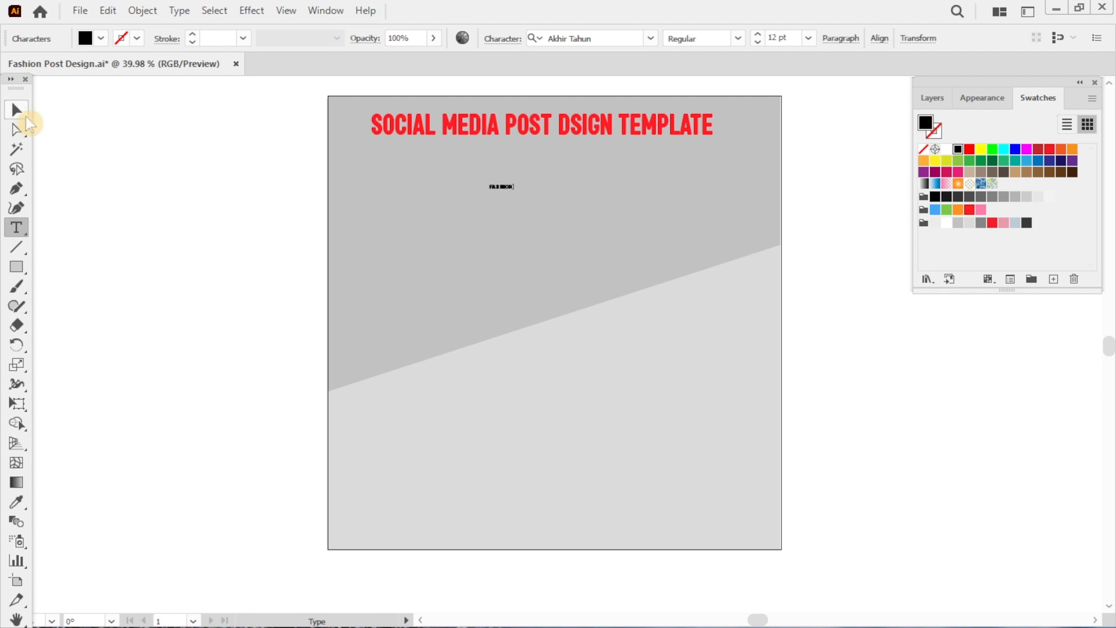
left_click(16, 110)
left_click_drag(512, 192, 602, 226)
left_click_drag(573, 193, 591, 160)
Group all the artwork, move it onto the Background layer by cutting and pasting in front, and save.
left_click(874, 222)
left_click(788, 236)
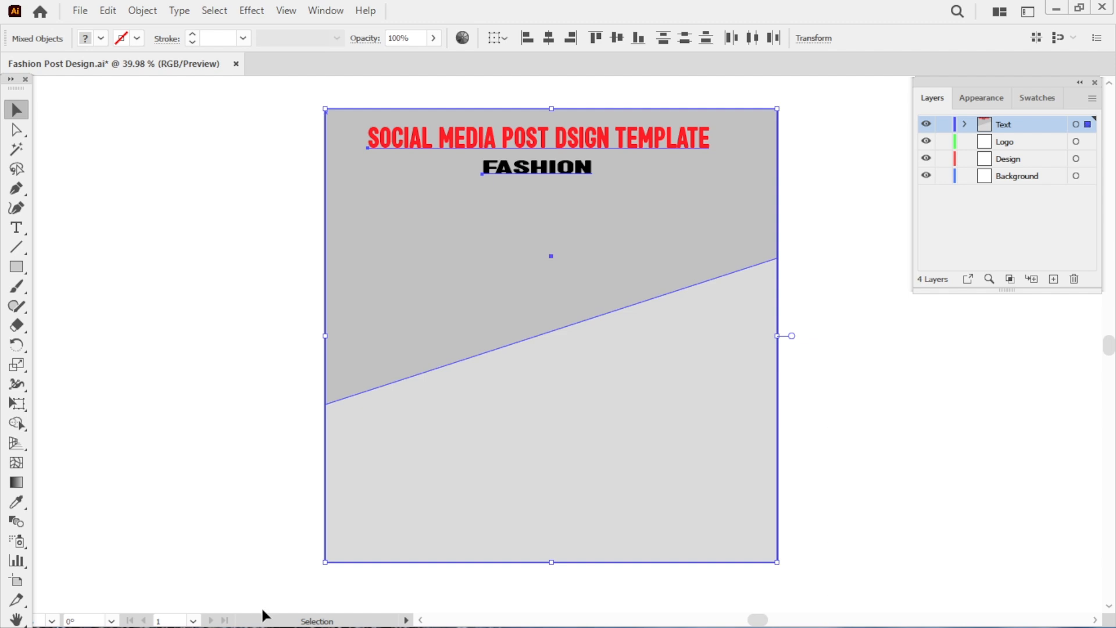
key("ctrl+g")
key("ctrl+x")
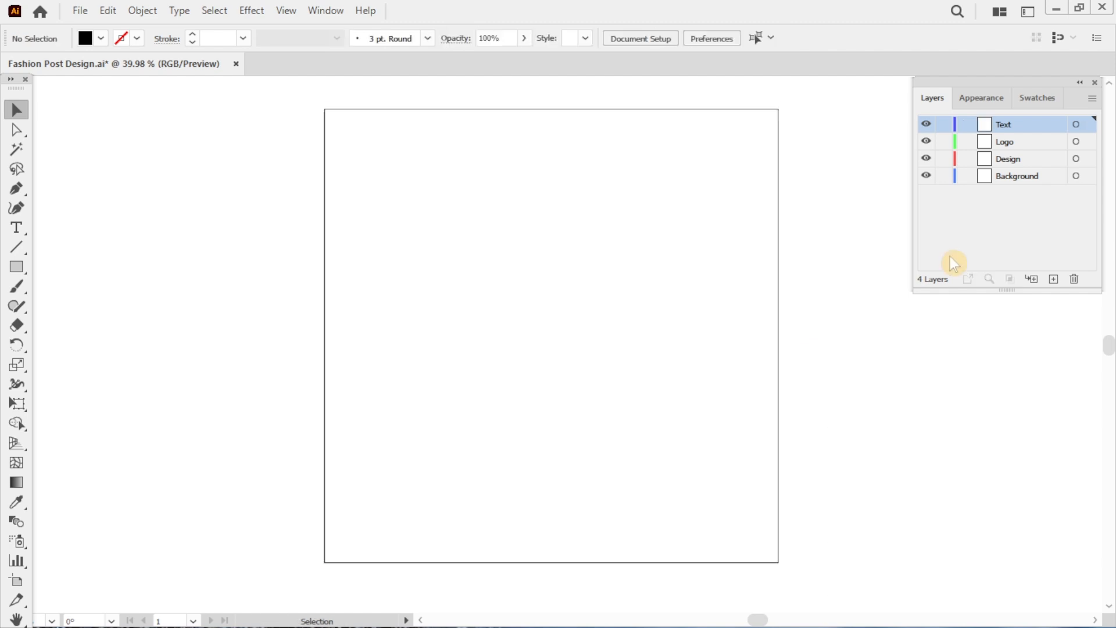
left_click(1012, 176)
key("ctrl+f")
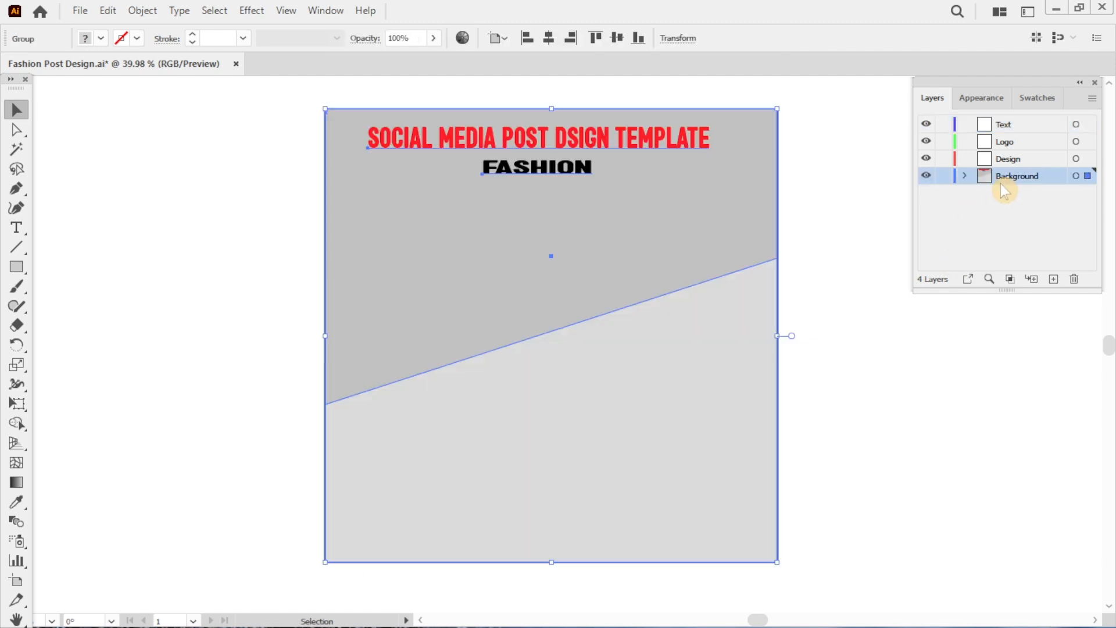
left_click(947, 311)
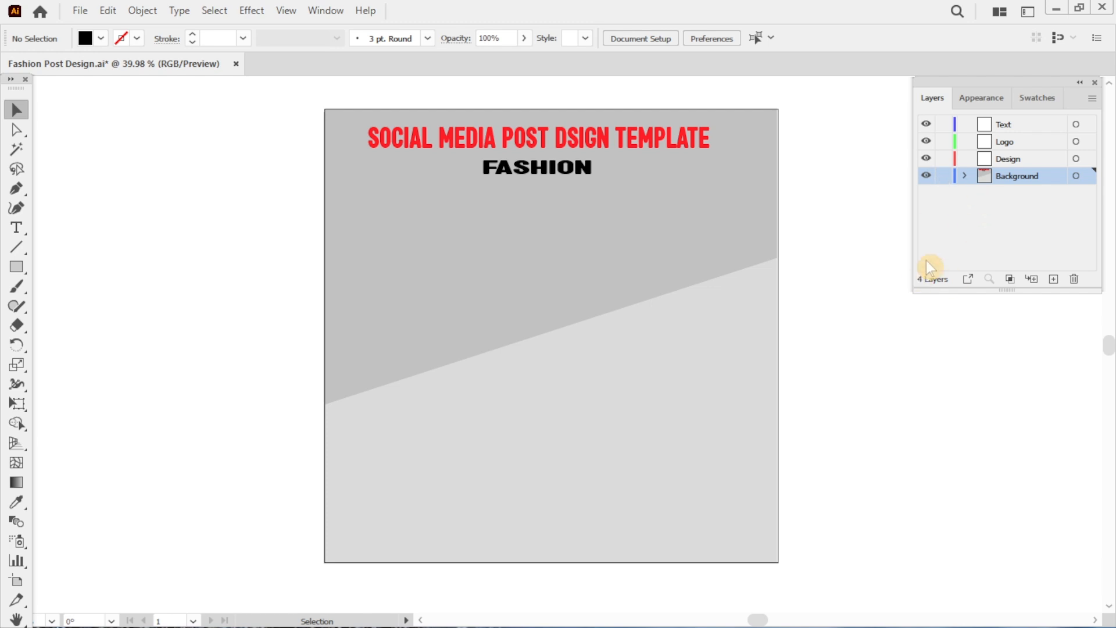
key("ctrl+s")
Correct the heading's spelling to 'DESIGN' by inserting the missing E, then save.
left_click(1008, 159)
left_click(944, 176)
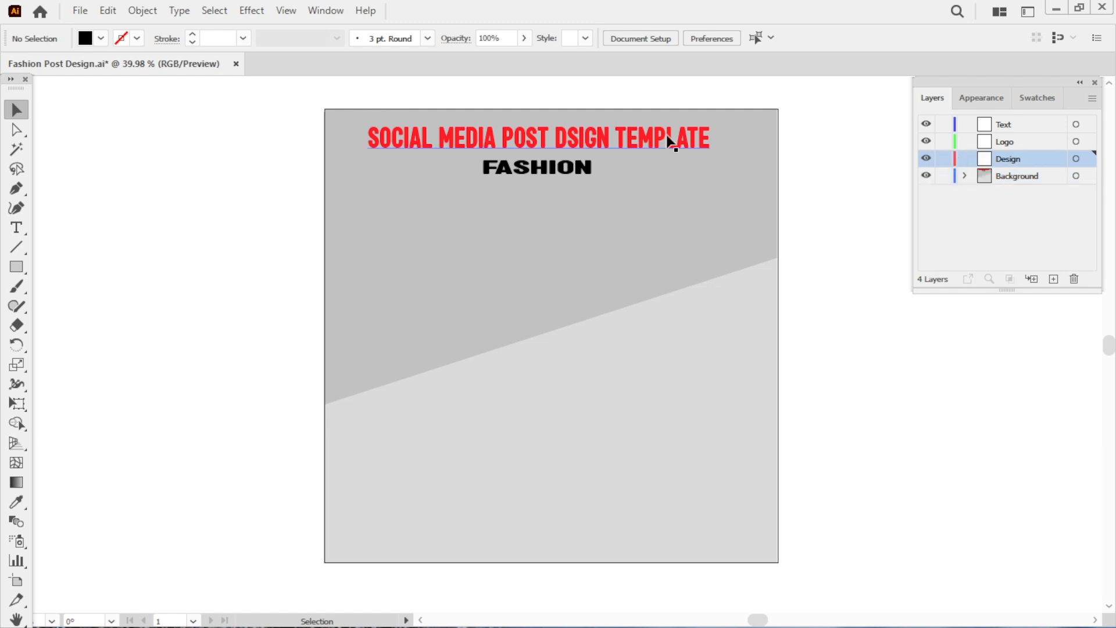
double_click(568, 135)
triple_click(569, 136)
left_click(567, 137)
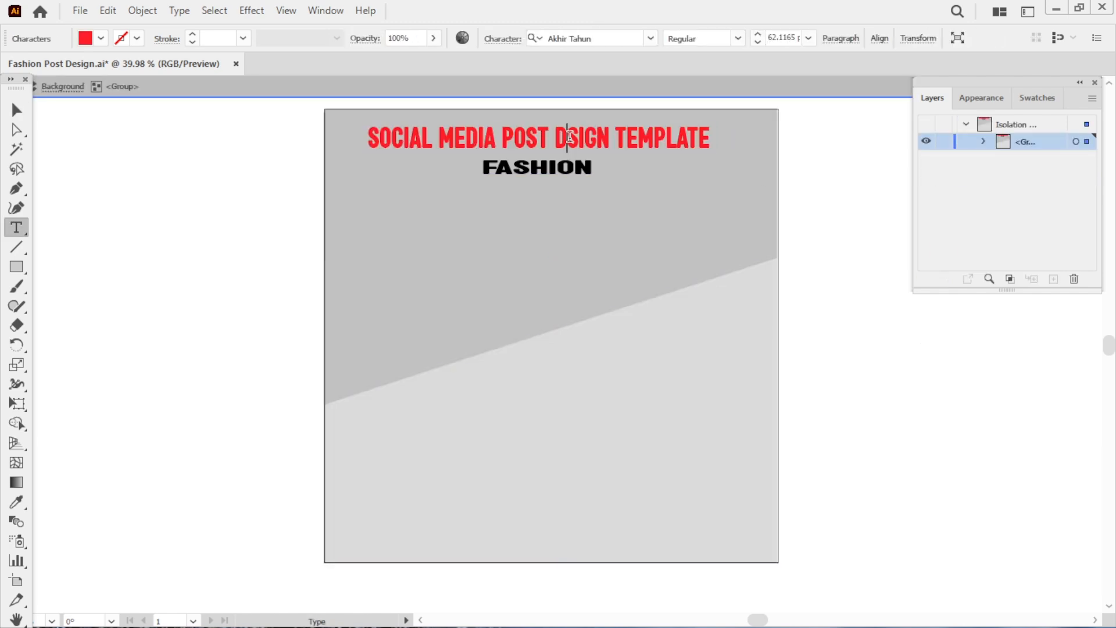
type("E")
left_click(819, 167)
double_click(832, 170)
key("ctrl+s")
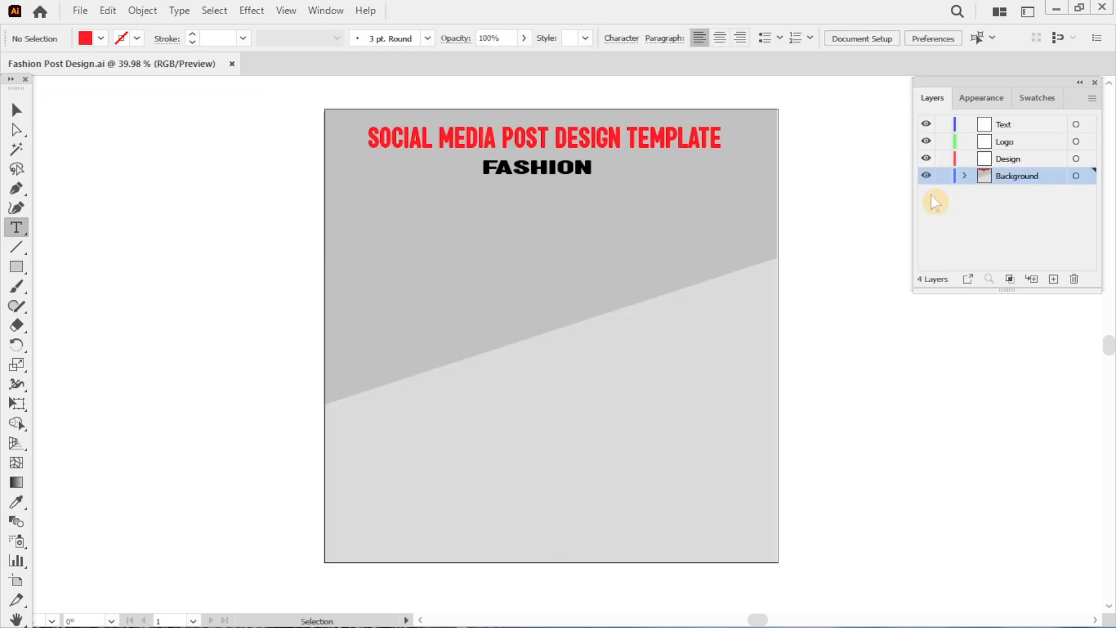
Lock the Background layer and make the Design layer active.
left_click(943, 176)
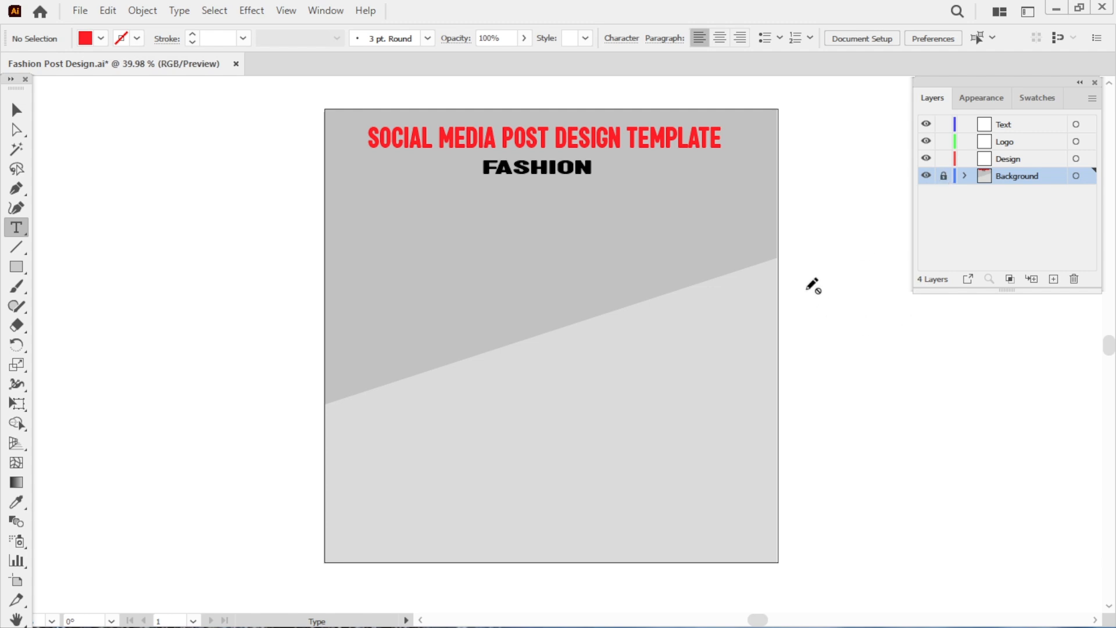
key("v")
left_click(1007, 160)
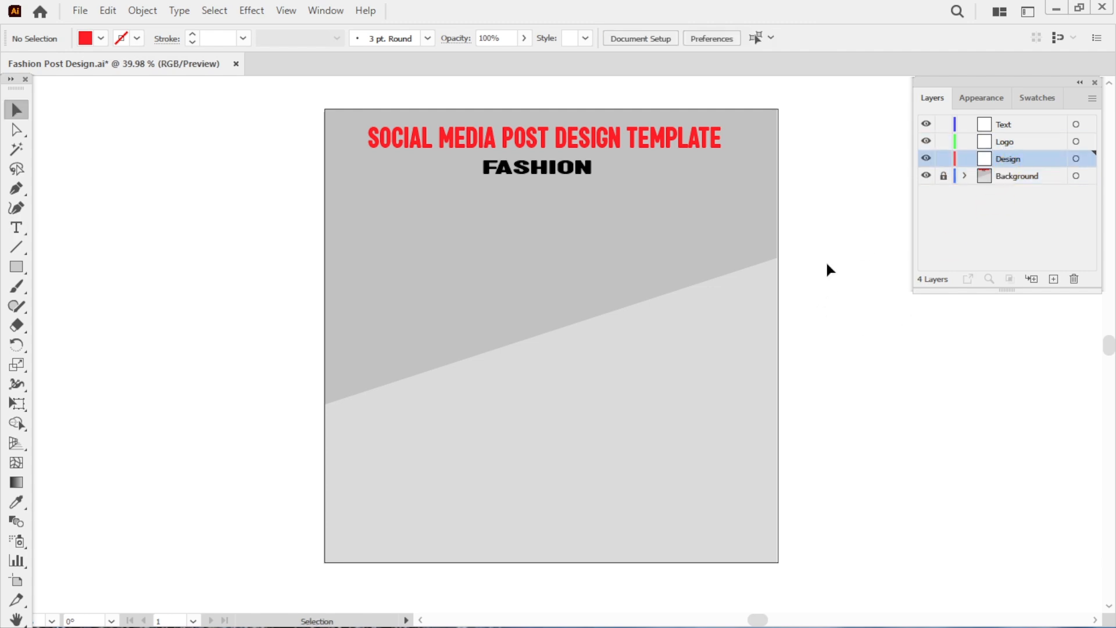
Draw a white rectangle filling most of the artboard below the titles, adjust its edges, and save.
left_click(20, 270)
left_click(1037, 97)
left_click(947, 223)
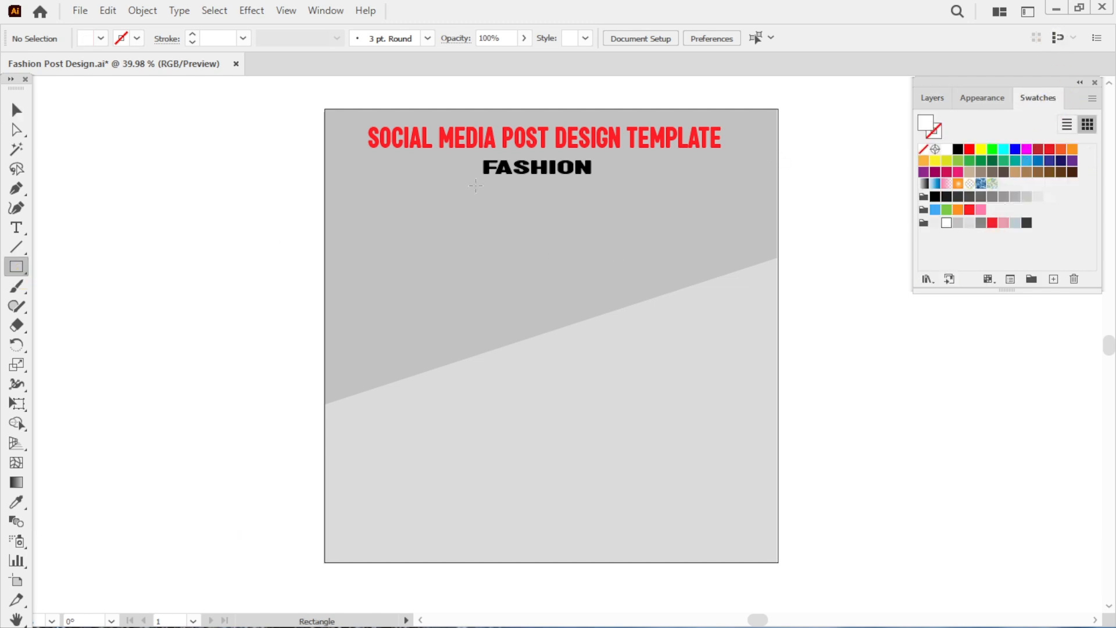
left_click_drag(391, 217, 763, 526)
key("v")
left_click_drag(708, 484, 683, 462)
left_click_drag(557, 509, 558, 531)
left_click(833, 512)
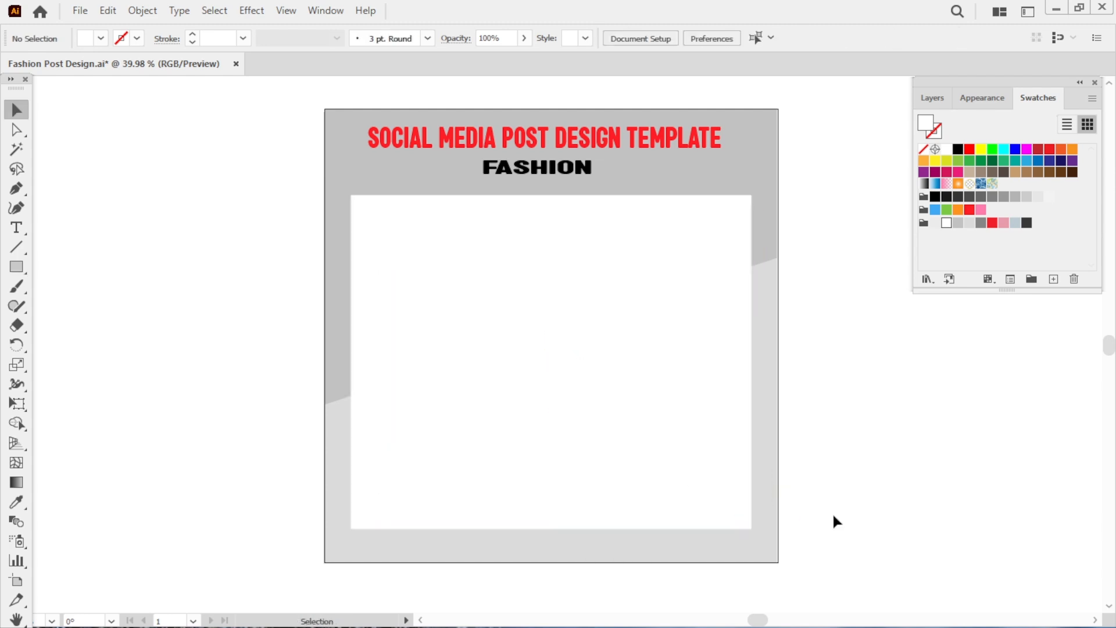
left_click(932, 97)
key("ctrl+s")
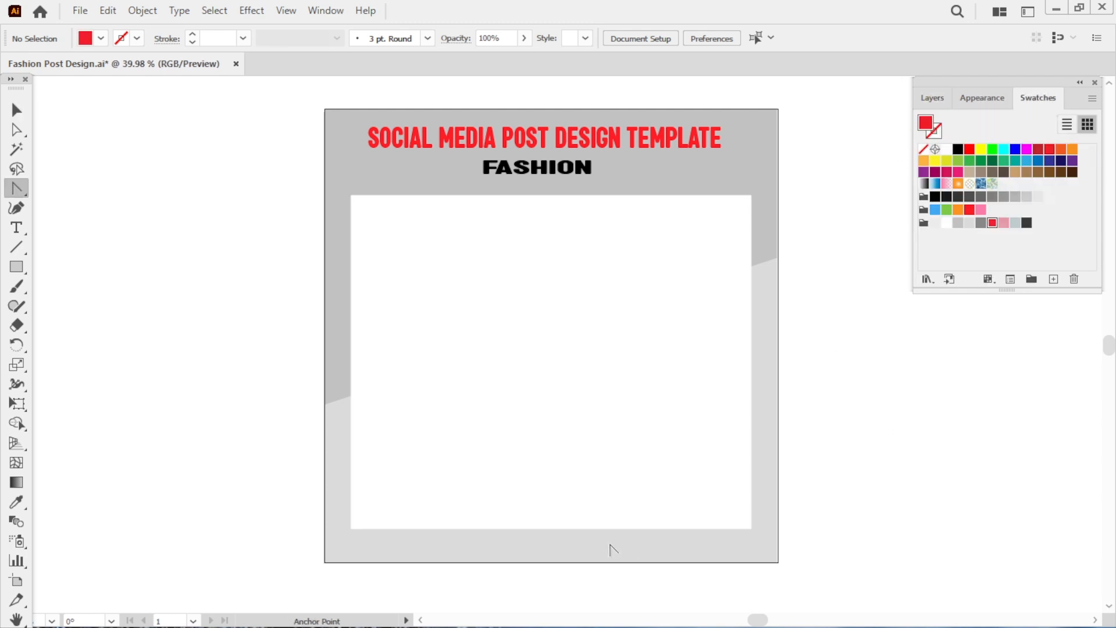
Draw a red four-sided shape in the bottom-right corner of the white rectangle with the Pen tool.
key("p")
left_click(600, 529)
left_click(674, 529)
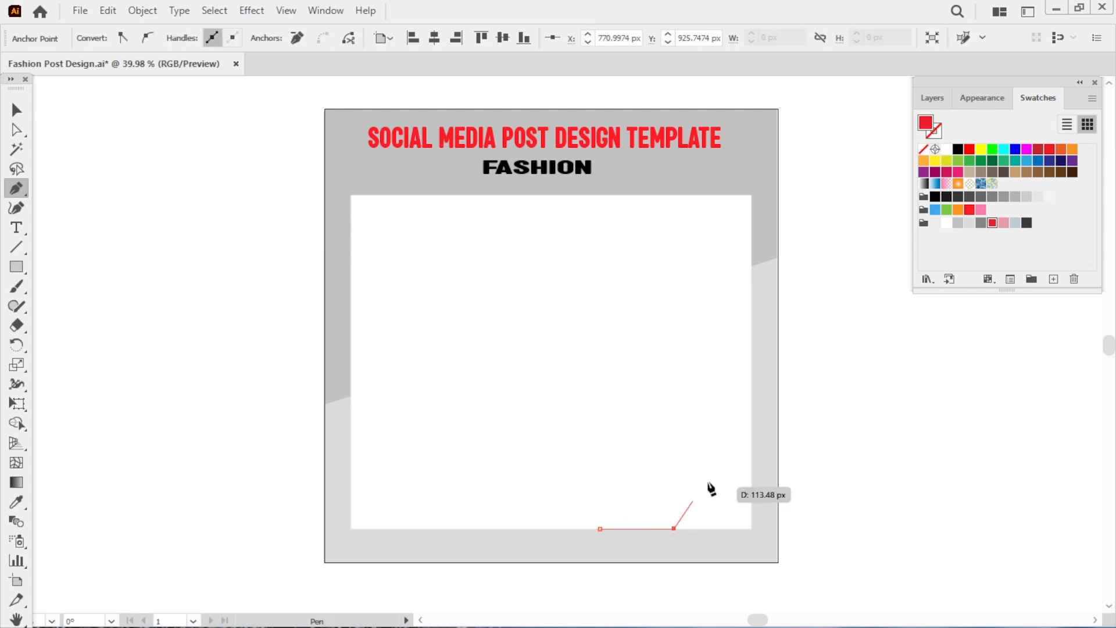
left_click(751, 444)
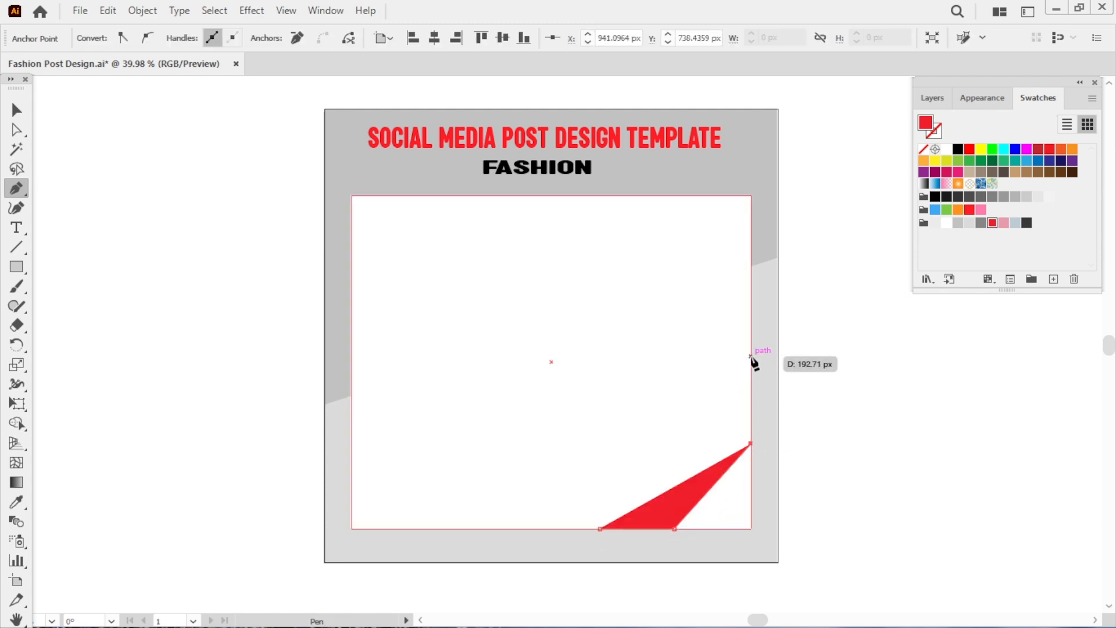
left_click(751, 356)
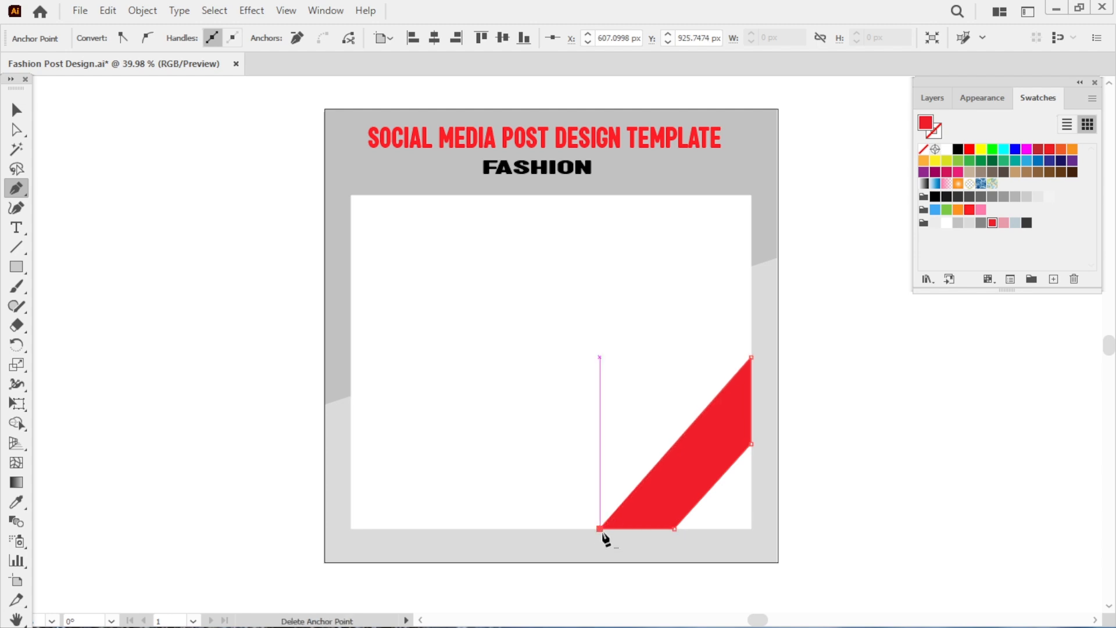
left_click(599, 529)
Curve the red shape's inner and outer edges into arcs to form a curved band.
key("shift+c")
left_click_drag(659, 468, 644, 450)
left_click_drag(713, 486, 691, 479)
left_click_drag(755, 435, 756, 435)
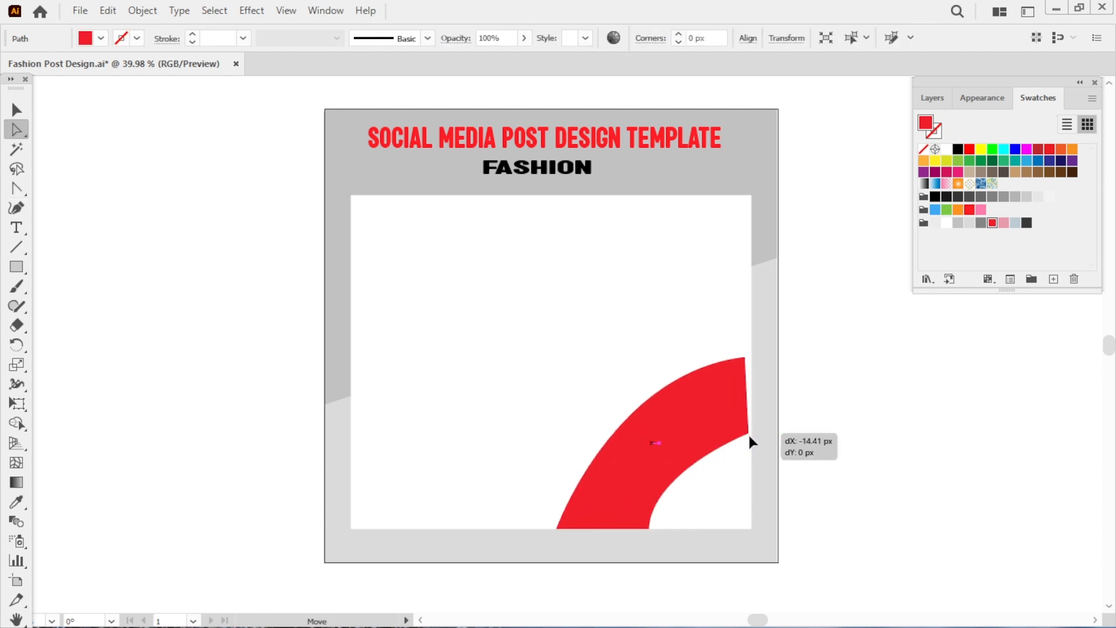
key("v")
left_click_drag(752, 529, 731, 507)
left_click_drag(680, 433, 702, 454)
key("a")
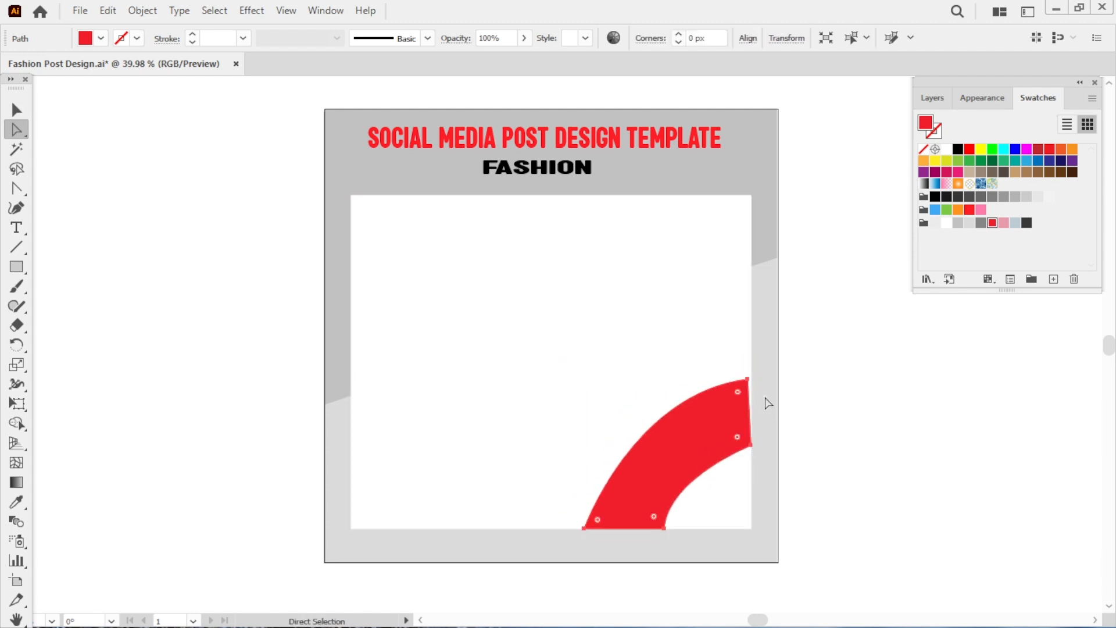
Adjust the top-right anchor point of the curved band.
left_click_drag(747, 379, 753, 383)
left_click(793, 428)
left_click(687, 468)
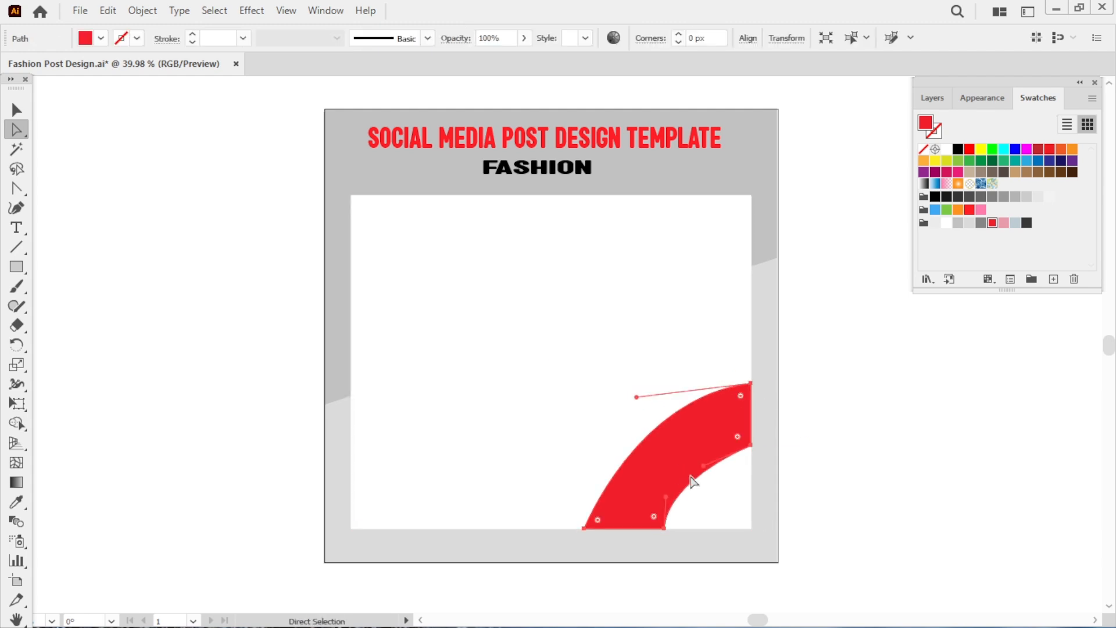
Widen the curved band toward the left and reshape its outer curve.
key("v")
left_click_drag(584, 459, 584, 459)
left_click_drag(668, 383, 667, 405)
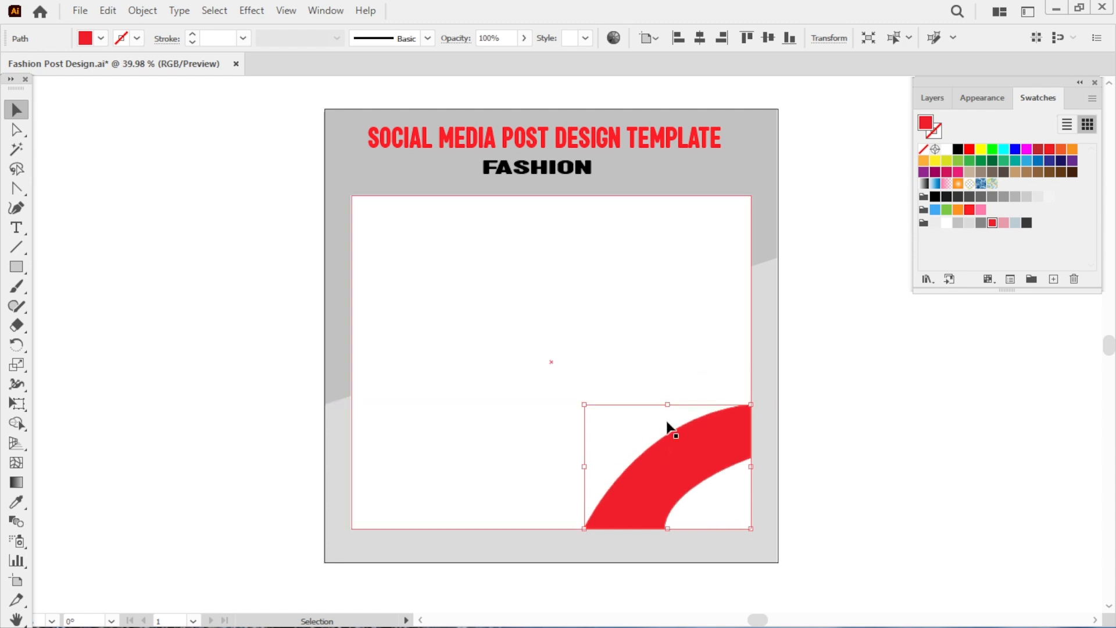
left_click_drag(585, 466, 569, 467)
left_click_drag(661, 404, 583, 372)
key("a")
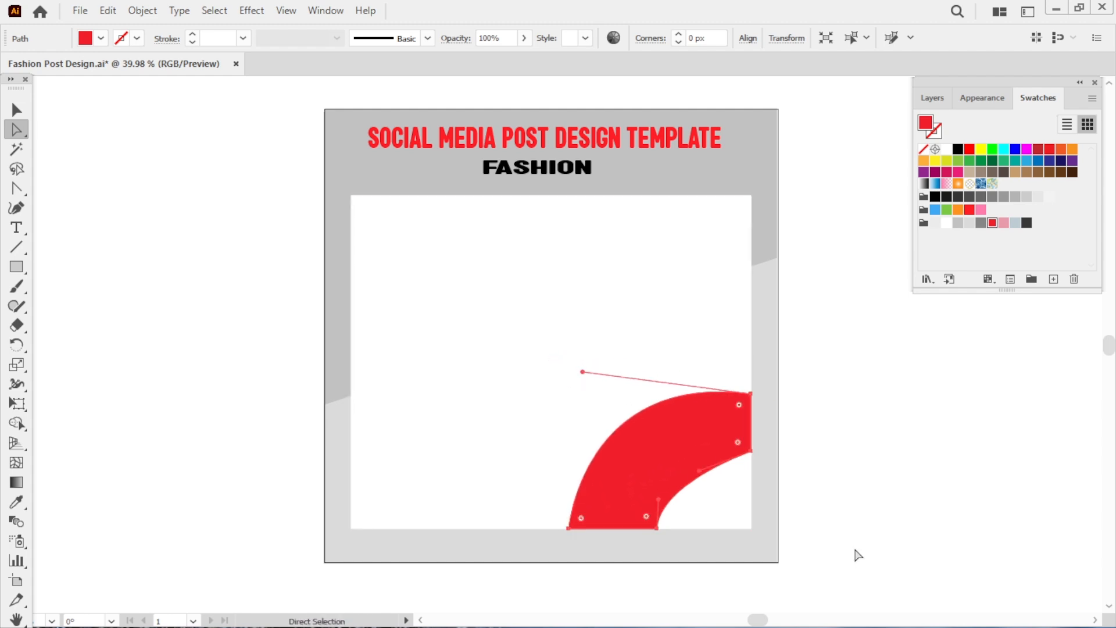
Reshape the inner curve of the curved band by adjusting its right anchor's handle.
left_click(751, 452)
left_click_drag(752, 452, 680, 456)
left_click(927, 584)
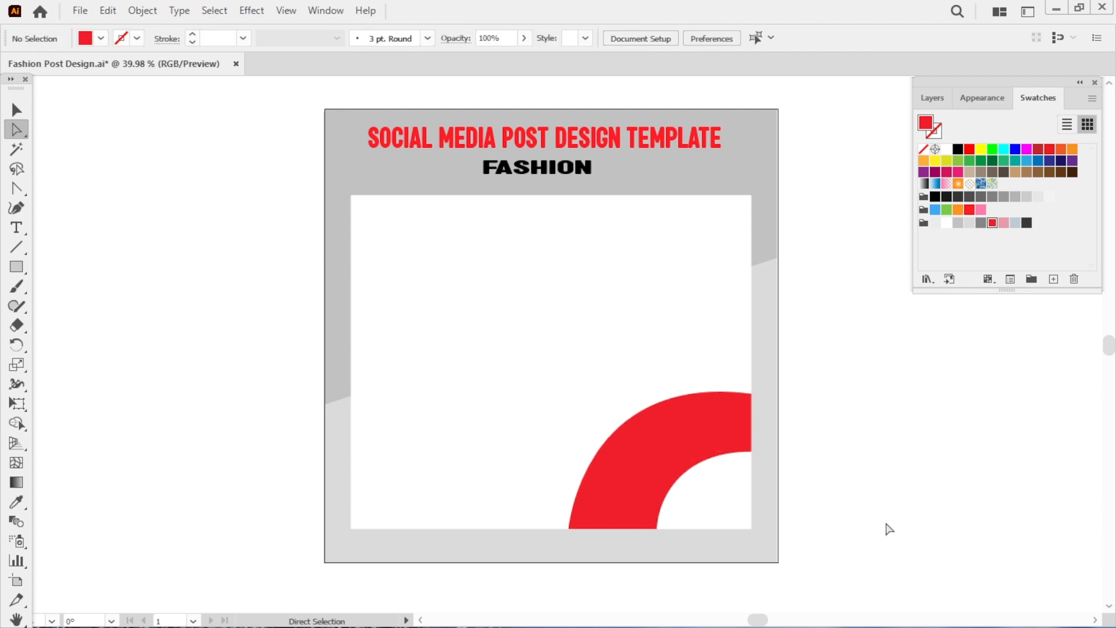
Reflect a copy of the curved band toward the bottom-left of the white rectangle with the Reflect tool.
left_click(604, 475)
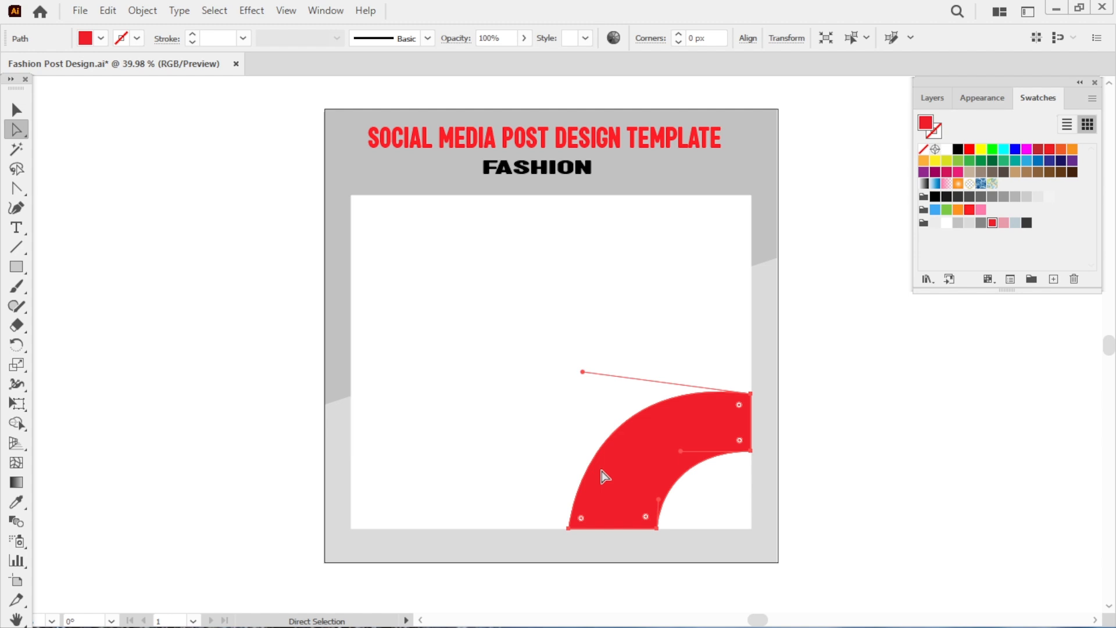
left_click_drag(16, 344, 58, 366)
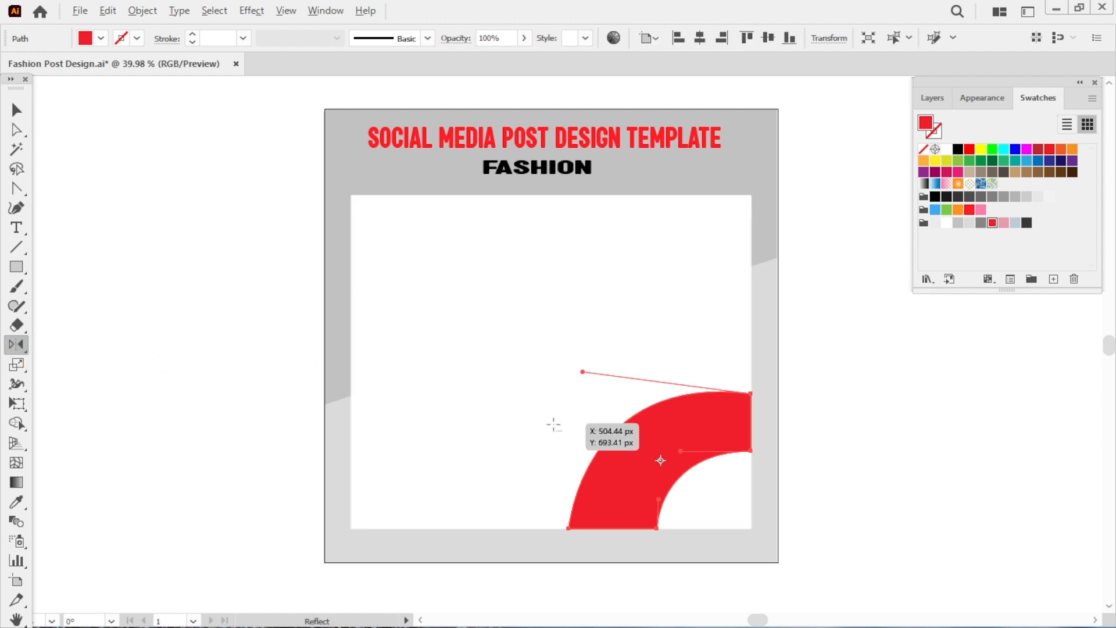
left_click(549, 425, "alt")
left_click(678, 523)
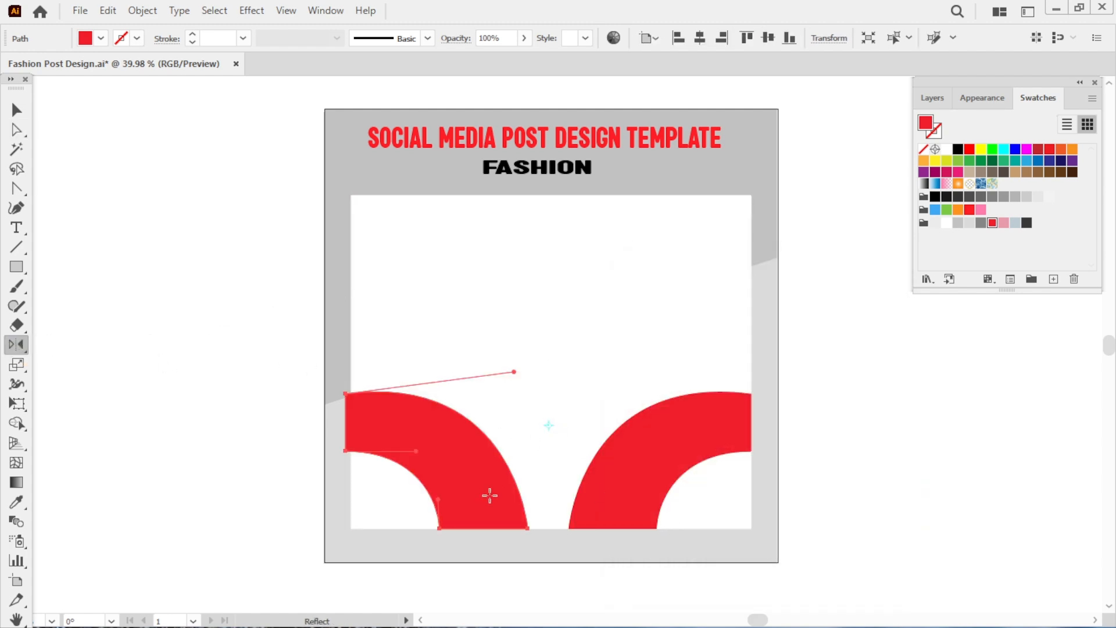
Move the reflected copy into the bottom-left corner, widen it slightly, and fill it light gray.
key("v")
left_click_drag(489, 494, 455, 528)
left_click_drag(534, 435, 544, 435)
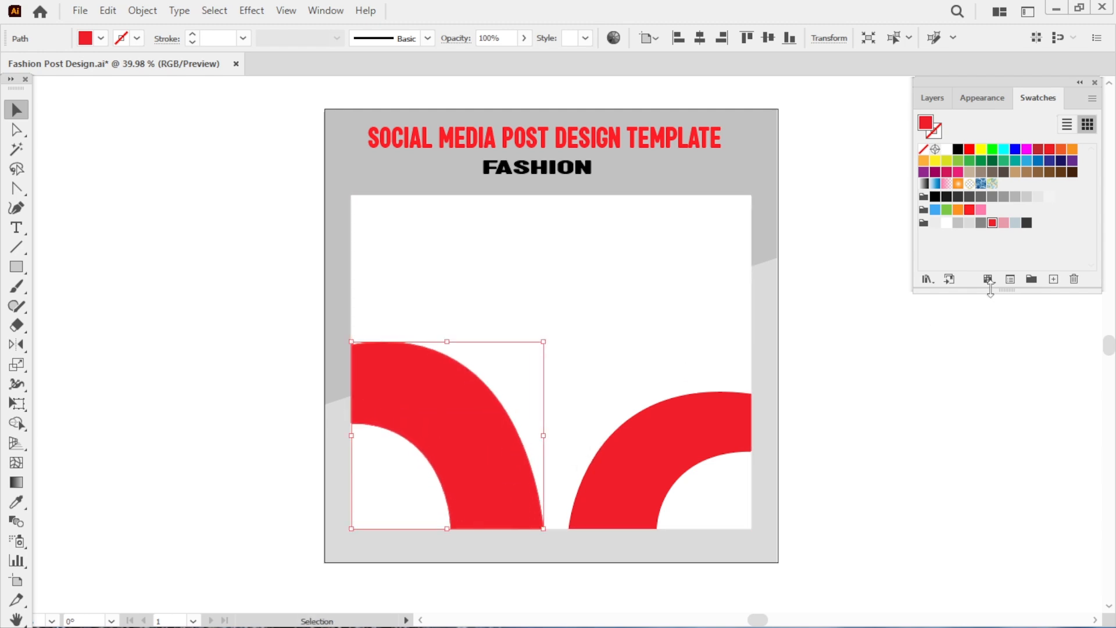
left_click(969, 225)
left_click(832, 459)
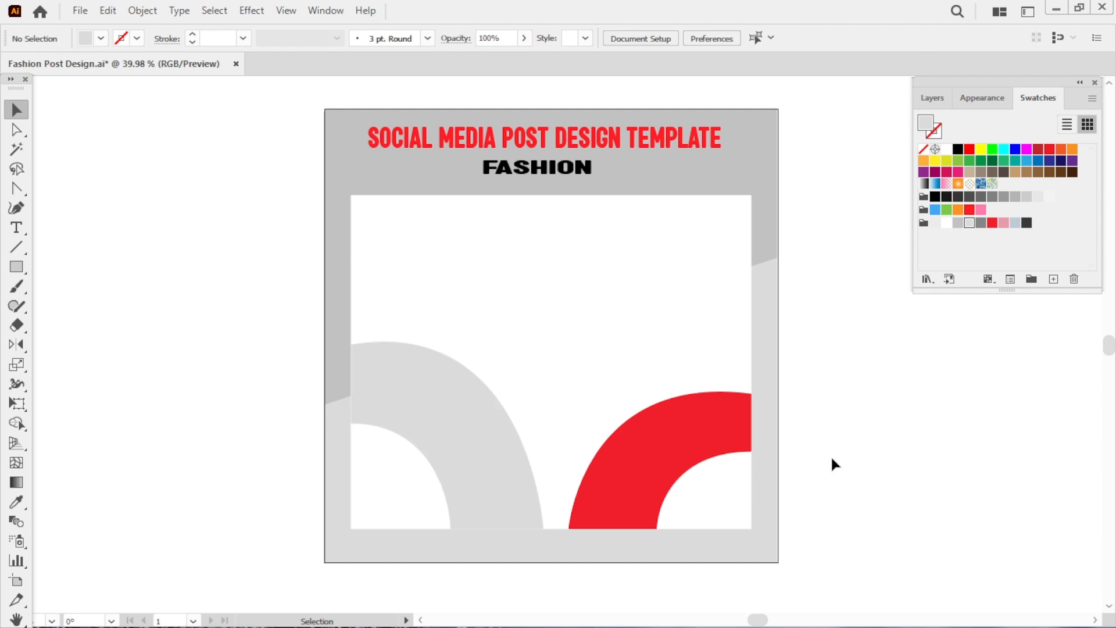
Lower the opacity of the light gray band so it fades into the background.
left_click(454, 498)
left_click(524, 37)
left_click_drag(524, 58, 473, 59)
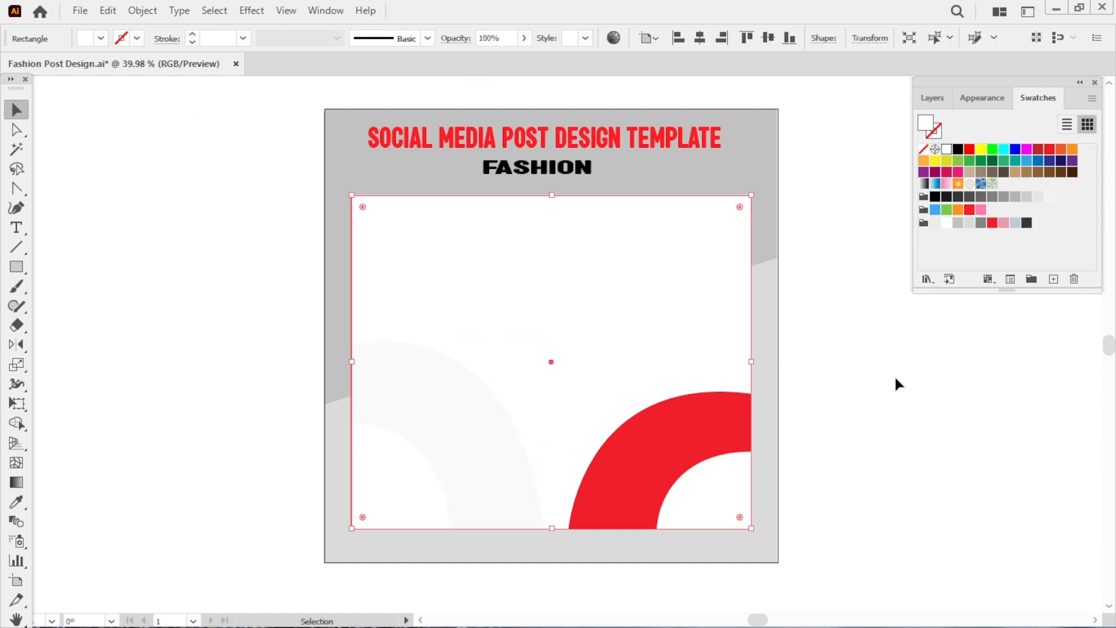
left_click(897, 378)
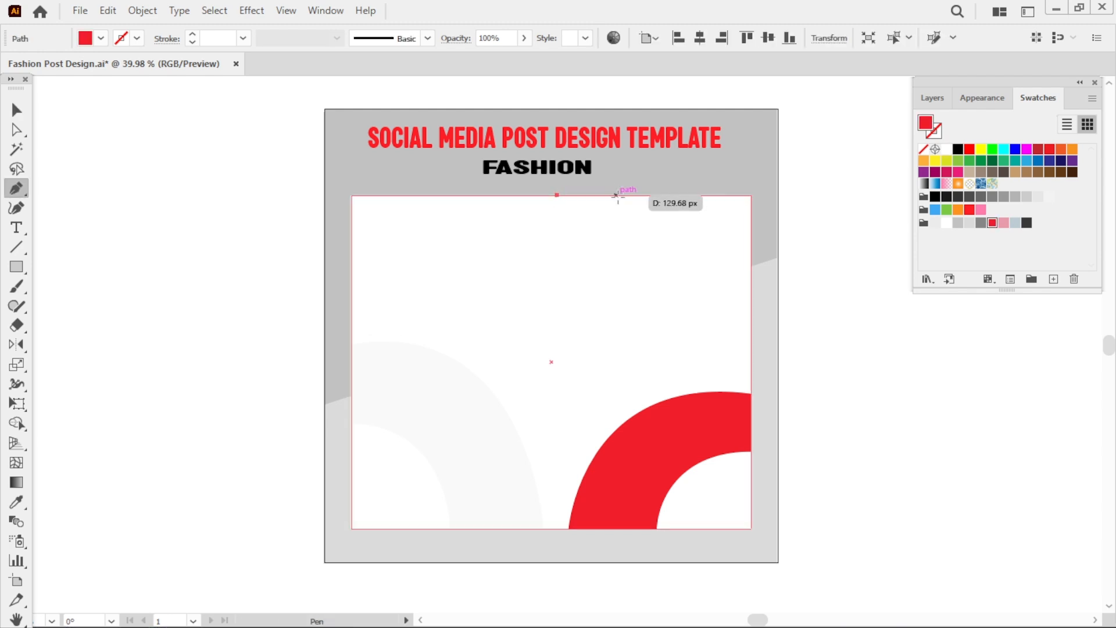
Draw a red four-sided diagonal band from the white rectangle's top edge to its right edge with the Pen tool.
left_click(627, 196)
left_click(751, 316)
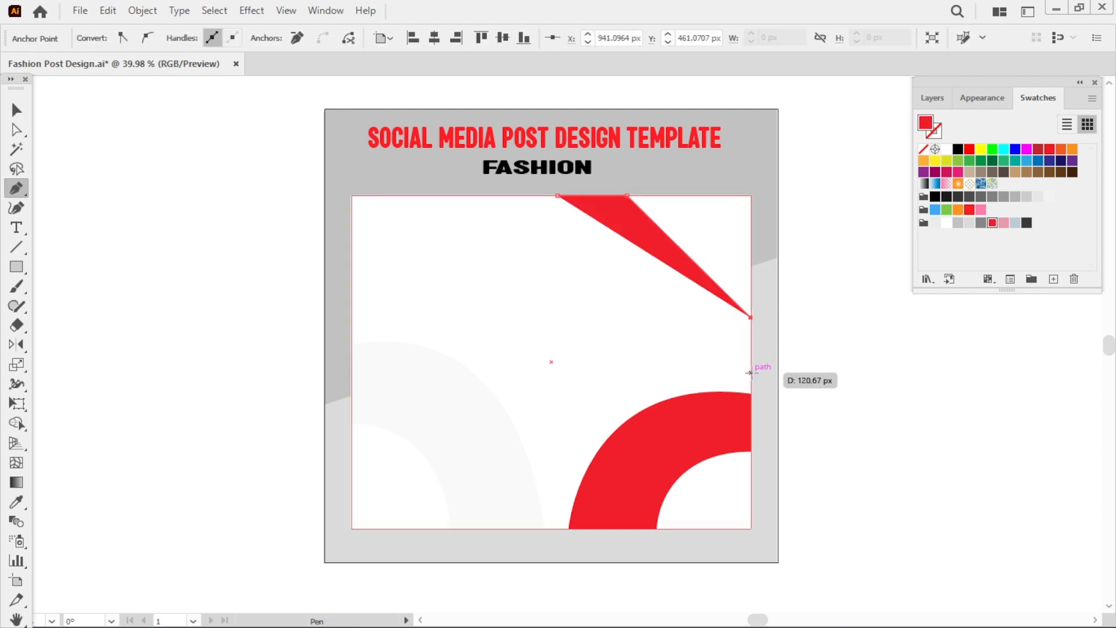
left_click(751, 372)
left_click(557, 196)
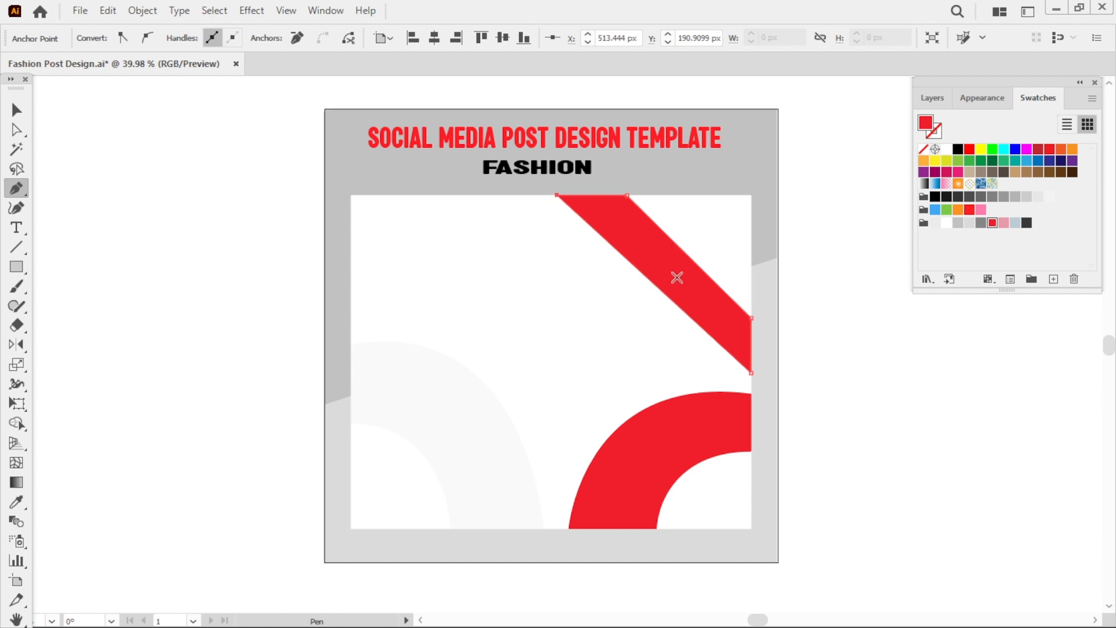
Curve the new band's outer and inner edges into arcs with the Anchor Point tool.
key("shift+c")
left_click_drag(678, 301, 628, 336)
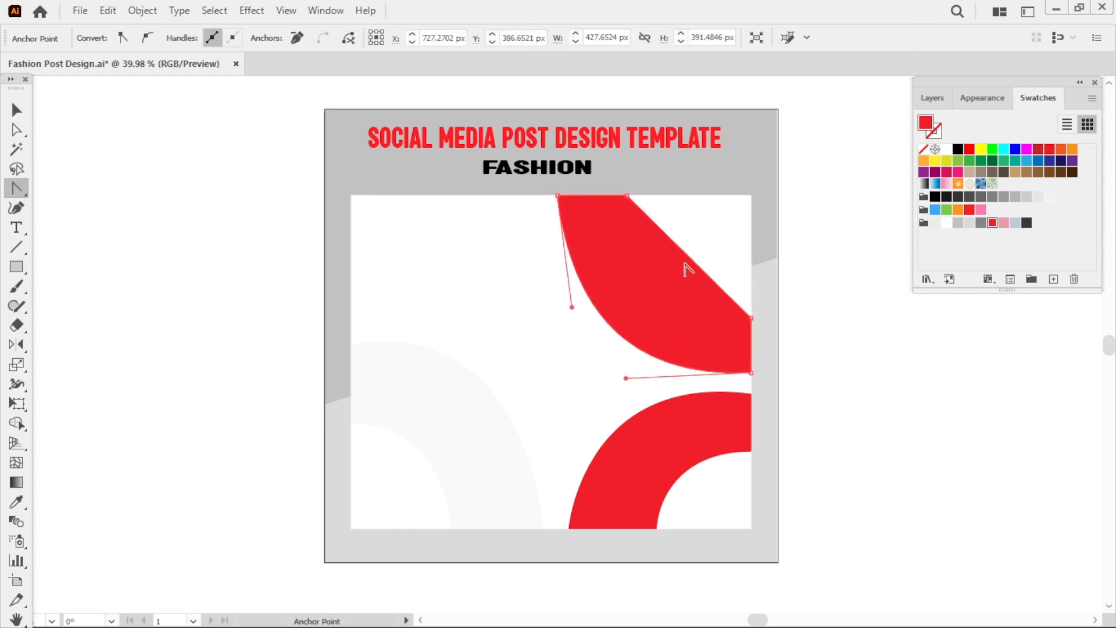
left_click_drag(689, 256, 664, 288)
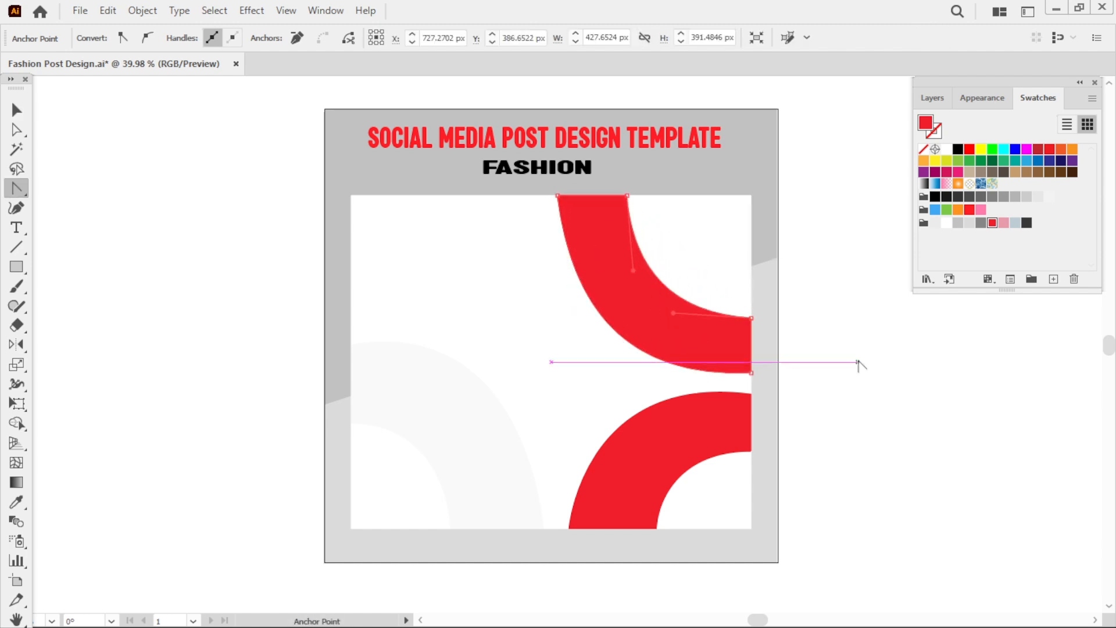
Refine the top-left anchor's handle to reshape the top band's outer curve.
key("v")
key("s")
mouse_move(625, 200)
left_mouse_down()
mouse_move(643, 207)
mouse_move(628, 194)
mouse_move(633, 204)
left_mouse_up()
key("a")
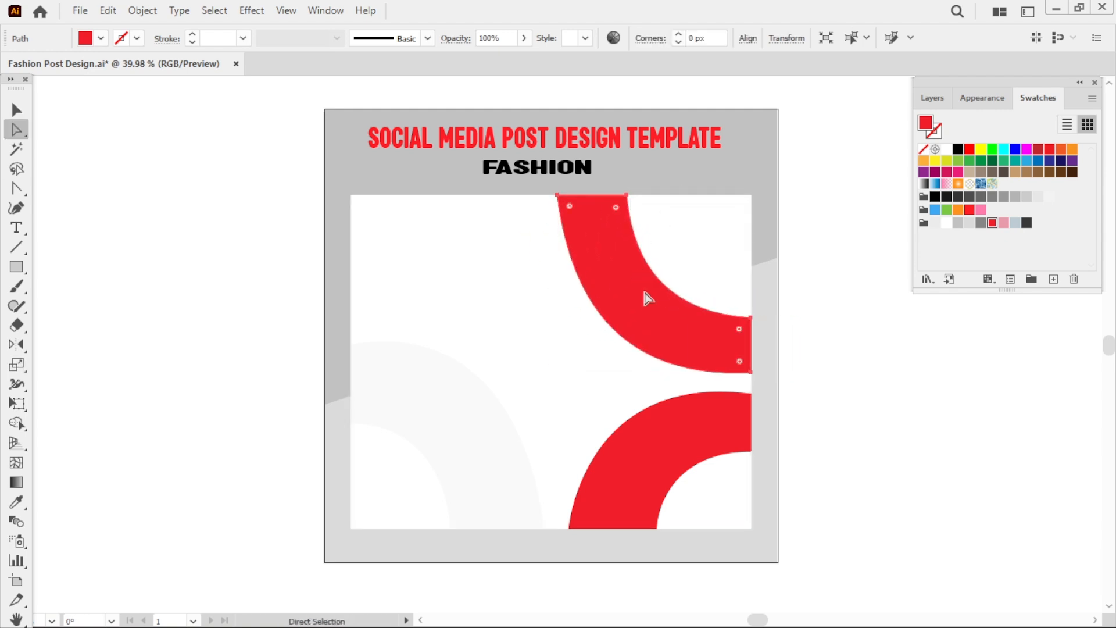
left_click(558, 197)
left_click_drag(578, 304, 551, 338)
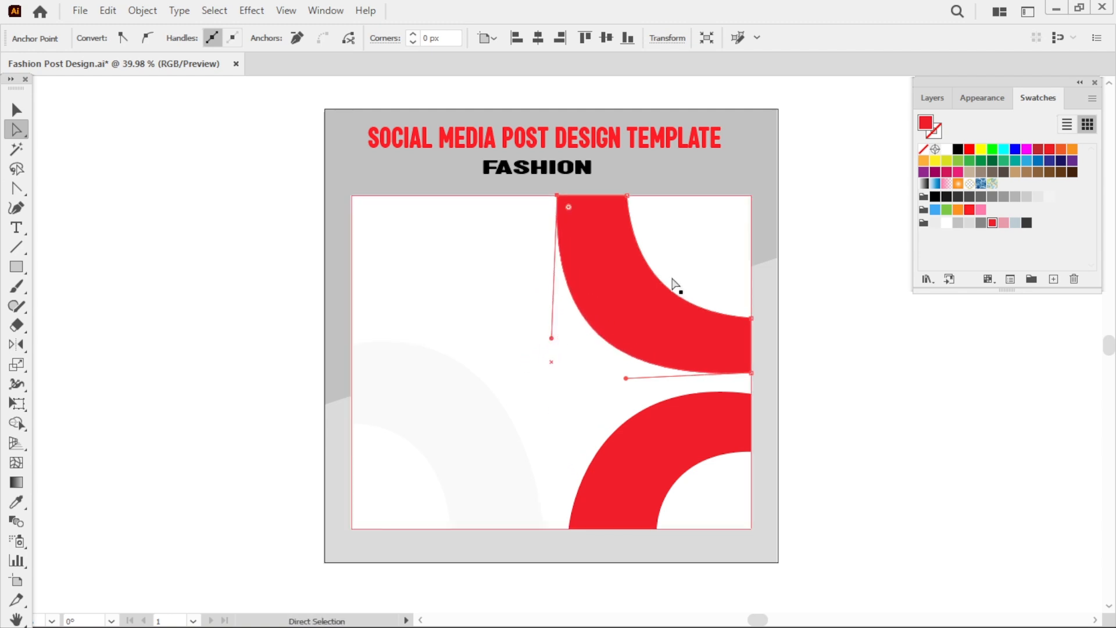
Adjust the top band's inner curve and bottom handles so it mirrors the bottom band.
left_click(628, 197)
left_click_drag(634, 270, 625, 299)
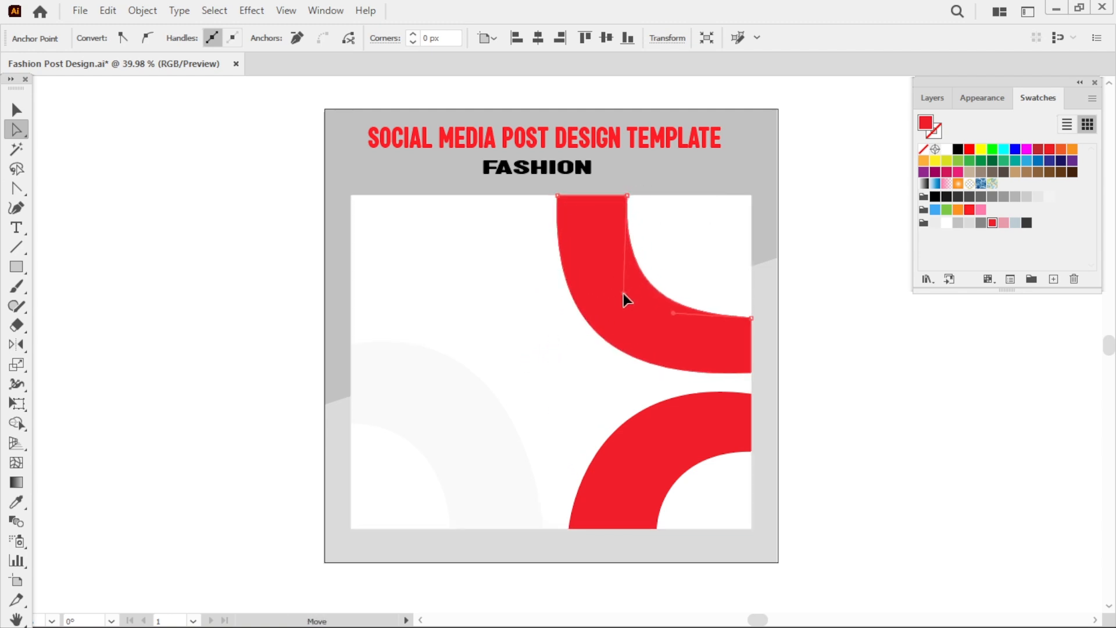
left_click_drag(682, 324, 648, 337)
left_click(640, 380)
left_click_drag(552, 362, 636, 369)
left_click(630, 378)
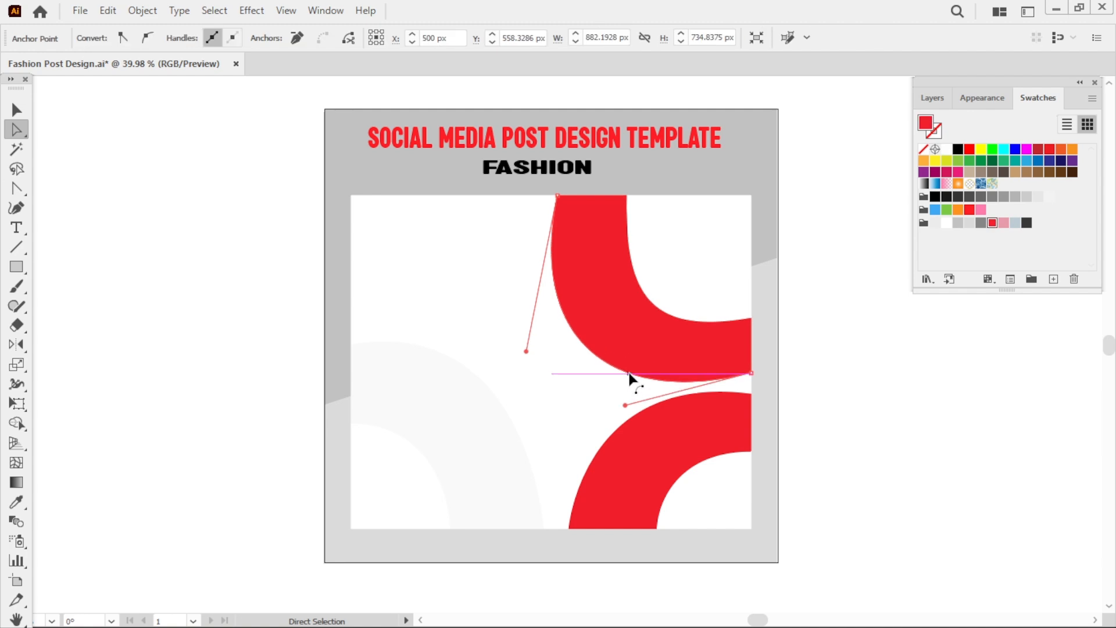
left_click(838, 419)
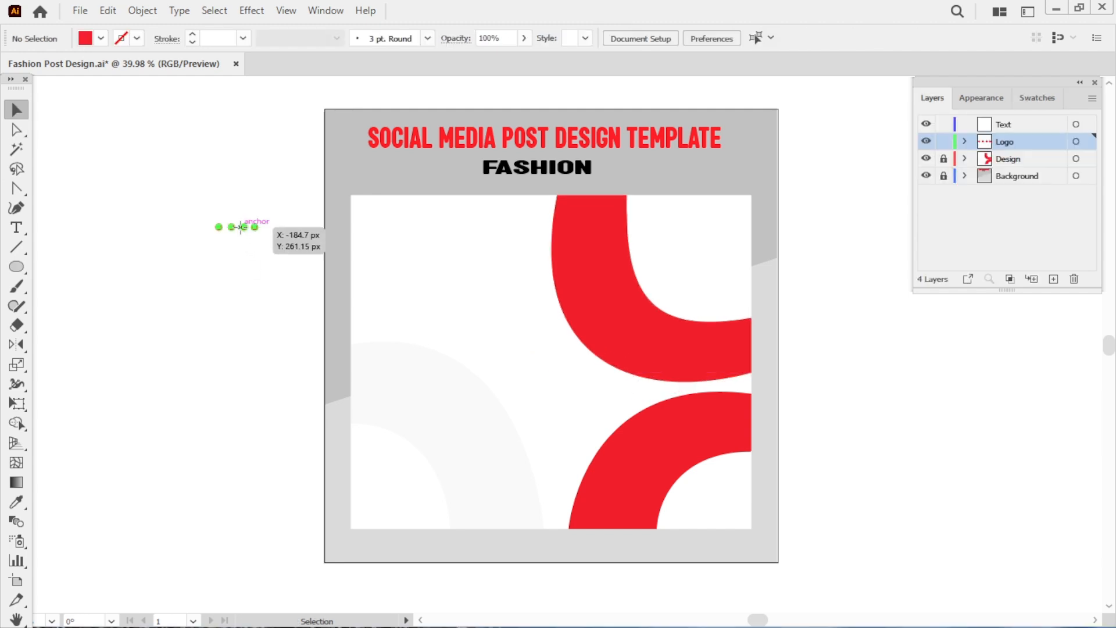
Bring dot-grid patterns from the pasteboard onto the artboard, one over the top red band filled white, one lower centre.
left_click_drag(247, 227, 177, 295)
left_click(270, 287)
left_click(241, 273)
key("ctrl+z")
left_click(266, 291)
left_click(263, 282)
left_click(246, 332)
left_click(281, 351)
left_click(260, 329)
key("ctrl+a")
left_click_drag(253, 278, 592, 247)
left_click(265, 288)
left_click(673, 241)
left_click(1038, 98)
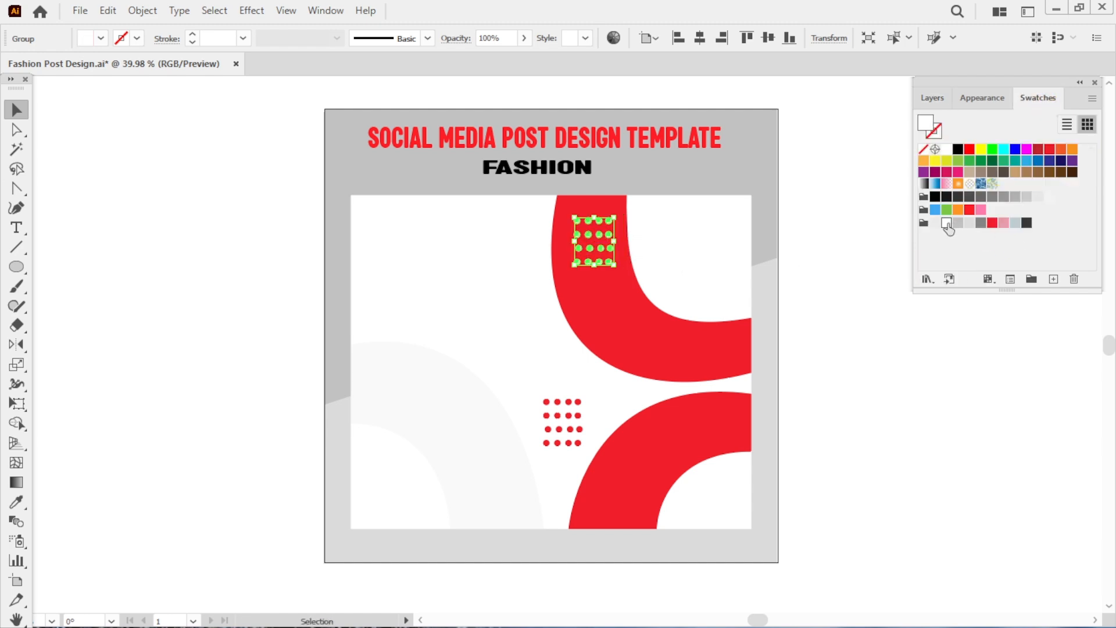
Nudge the white dot grid upward and scale the red dot grid smaller.
left_click(857, 386)
mouse_move(601, 248)
left_mouse_down()
mouse_move(602, 229)
mouse_move(595, 236)
left_mouse_up()
left_click(700, 208)
key("ctrl+z")
left_click(669, 265)
left_click(553, 430)
left_click_drag(582, 444, 568, 428)
left_click(603, 430)
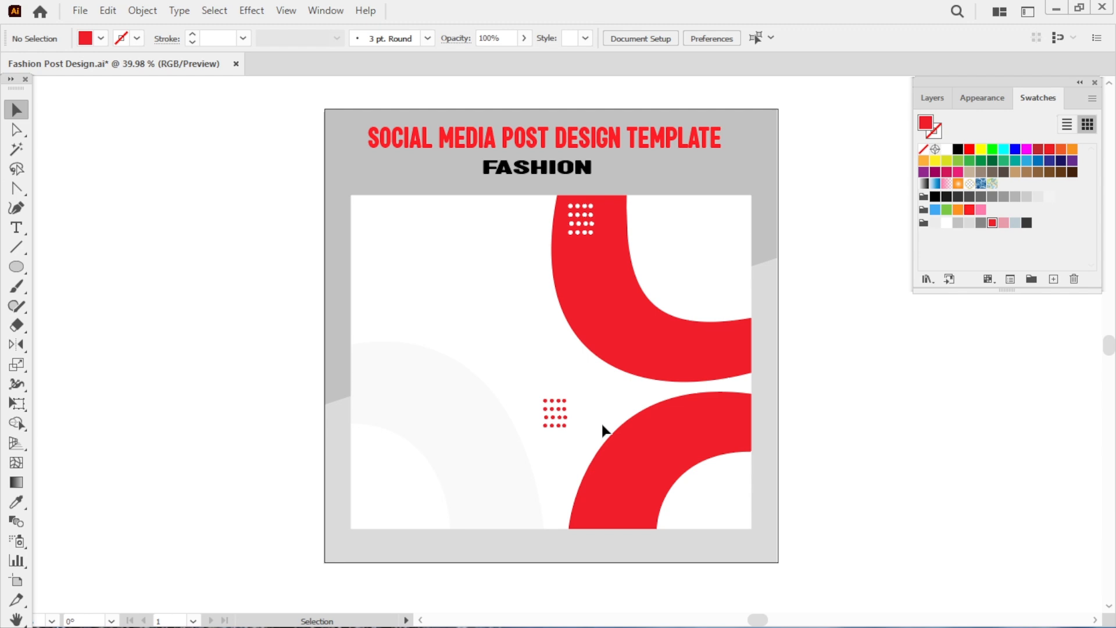
Place the pretty-woman-holding-shopping-bags image from the 1x folder onto the artboard.
left_click(83, 14)
left_click(124, 304)
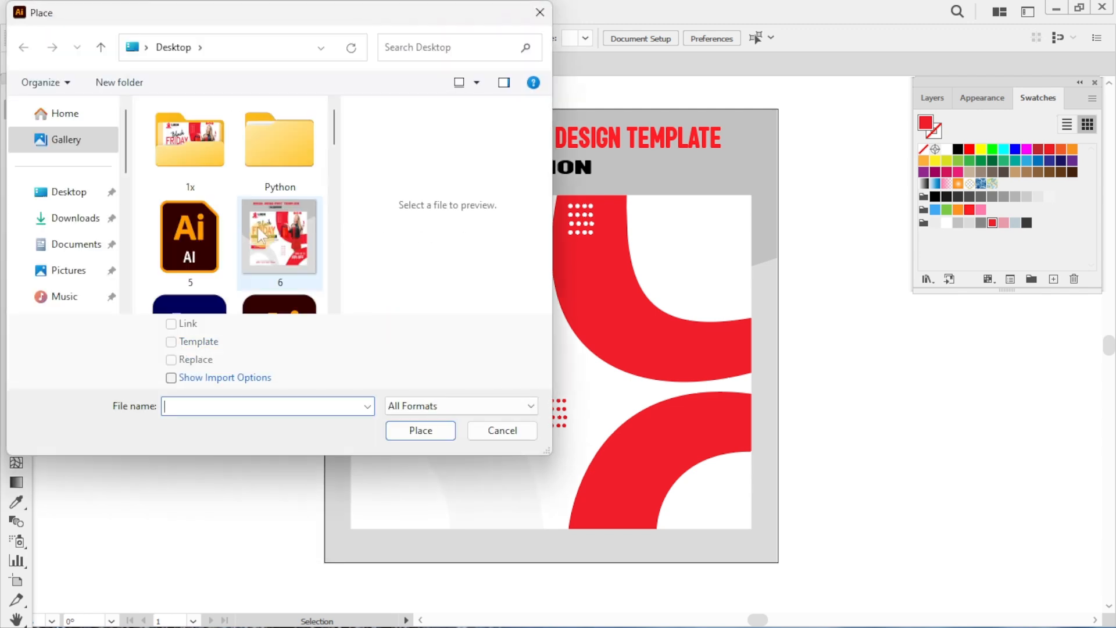
double_click(190, 139)
left_click(201, 259)
left_click(441, 437)
left_click(532, 324)
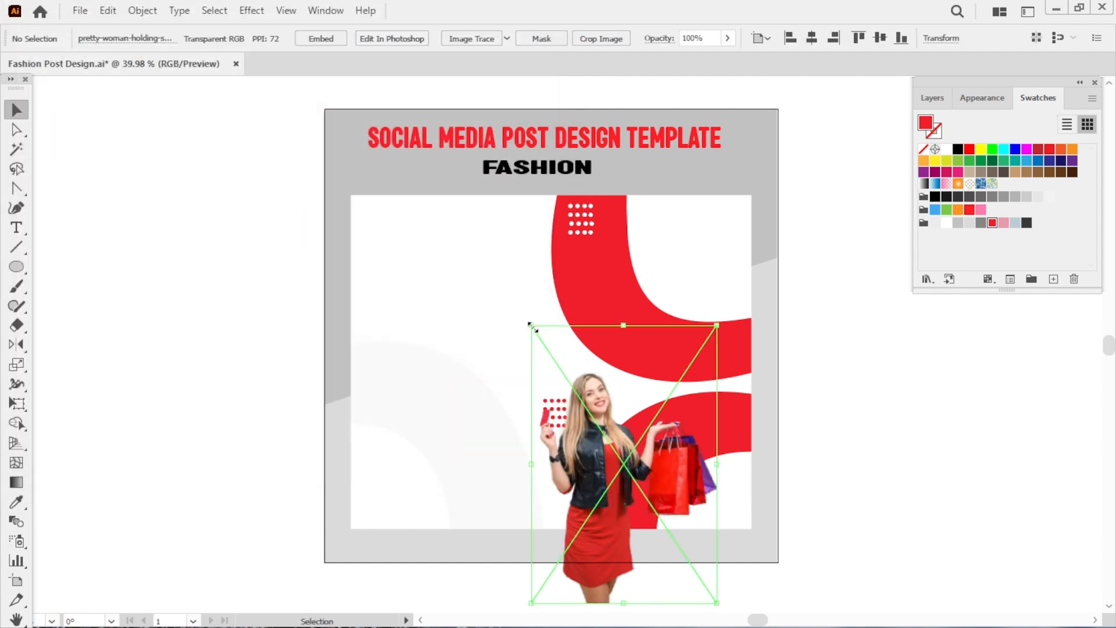
Reflect the woman image horizontally and move it to the right over the red bands.
left_click_drag(606, 418, 550, 317)
left_click_drag(16, 344, 58, 362)
left_click(490, 382, "alt")
left_click(754, 524)
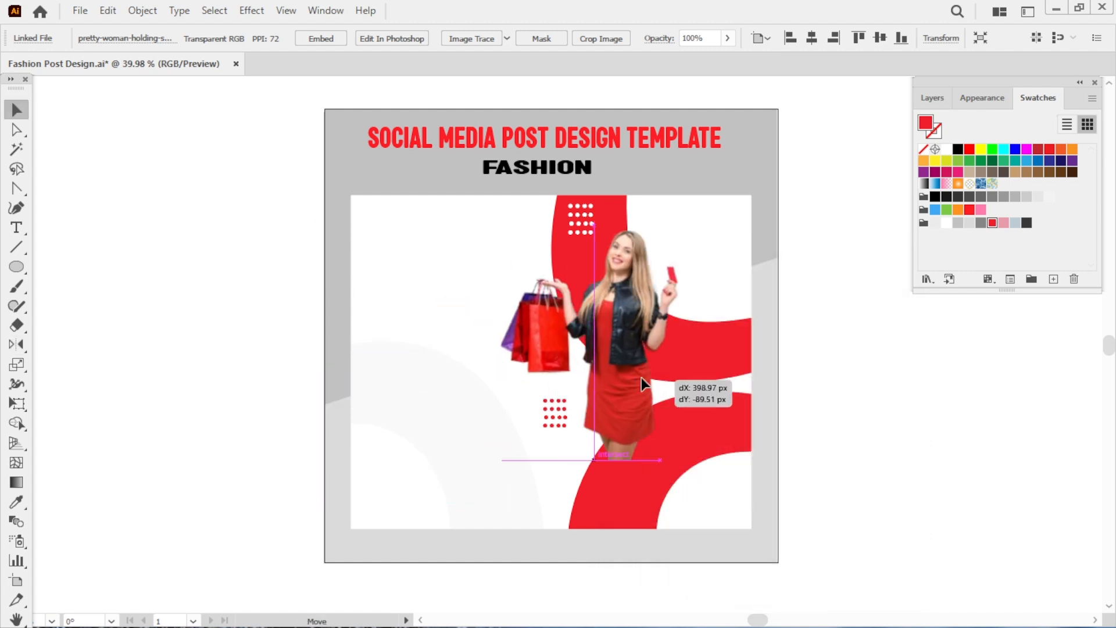
left_click_drag(641, 378, 651, 340)
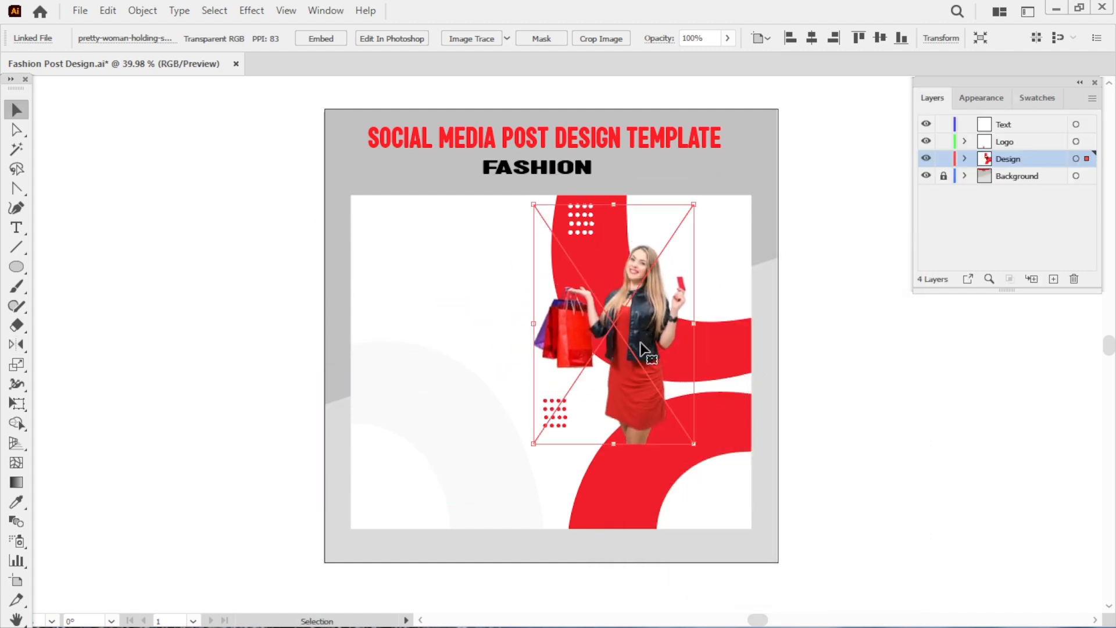
Send the woman image backward in the stacking order.
right_click(642, 342)
mouse_move(692, 241)
left_click(889, 260)
left_click(909, 458)
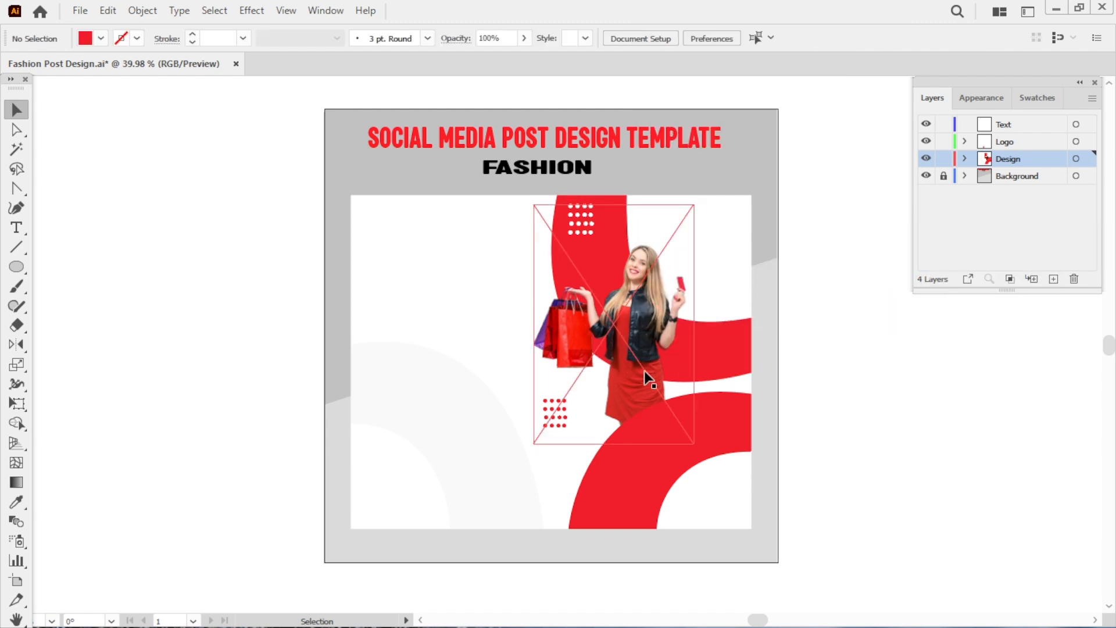
Enlarge the woman image and shift it slightly left over the red bands.
left_click_drag(635, 388, 656, 351)
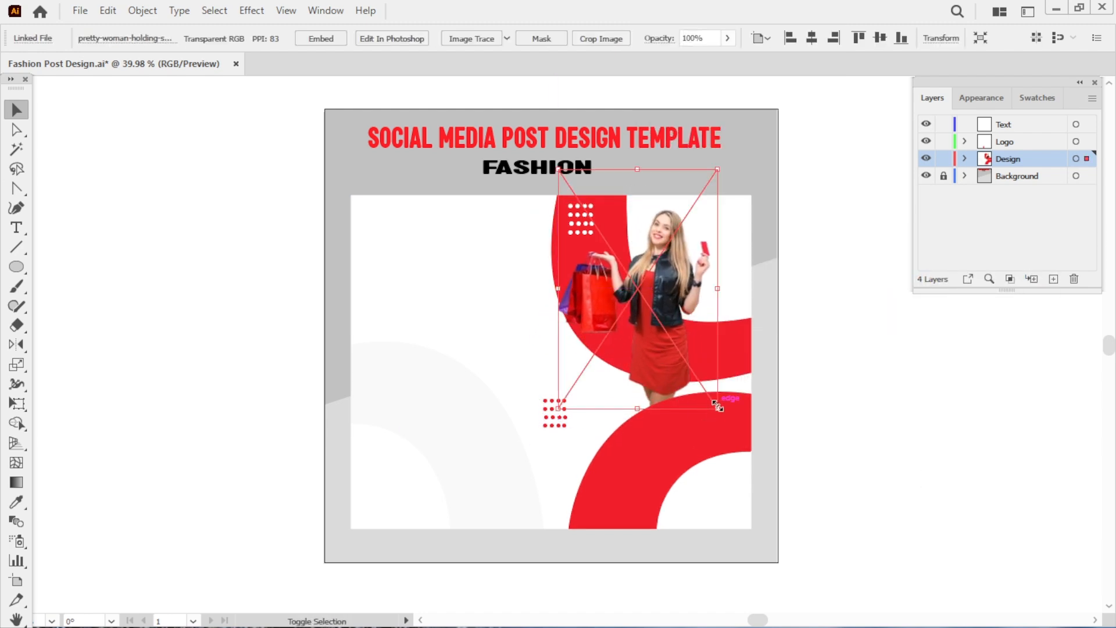
left_click_drag(718, 400, 768, 443)
left_click_drag(676, 373, 626, 378)
left_click(815, 450)
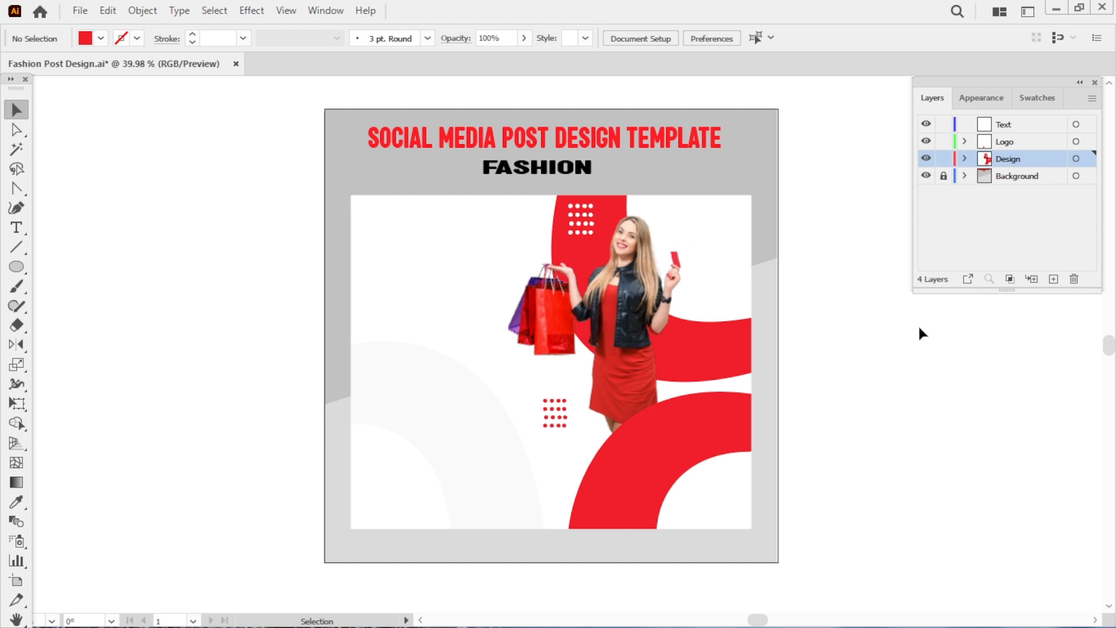
Place the Asset 1 social media icons and scale them into the white rectangle's top-right corner.
left_click(79, 10)
left_click(124, 312)
left_click(215, 157)
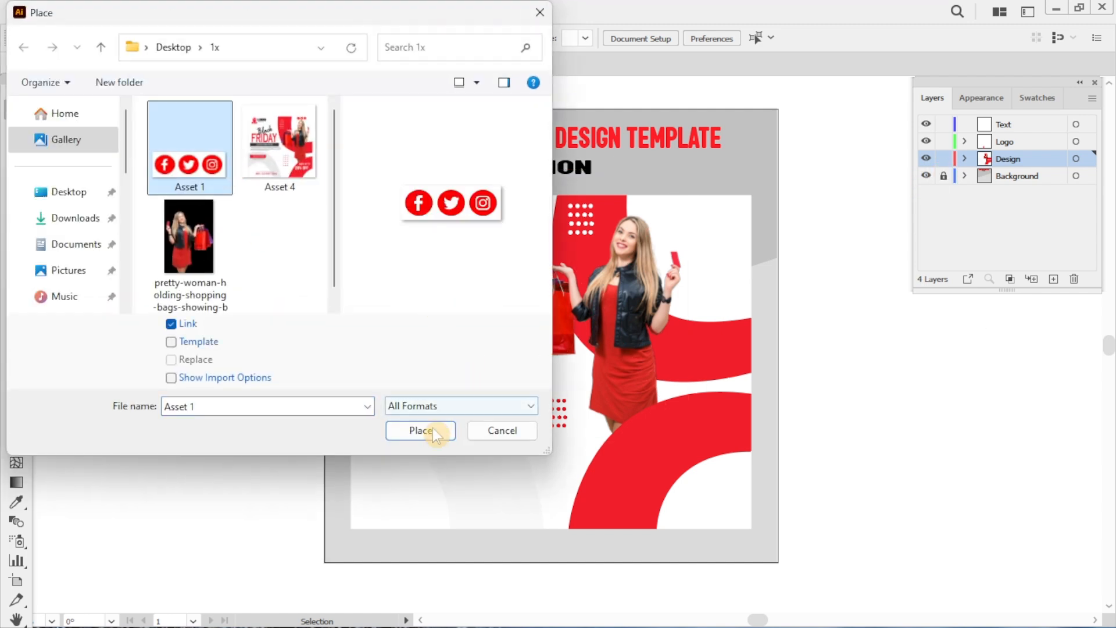
left_click(433, 433)
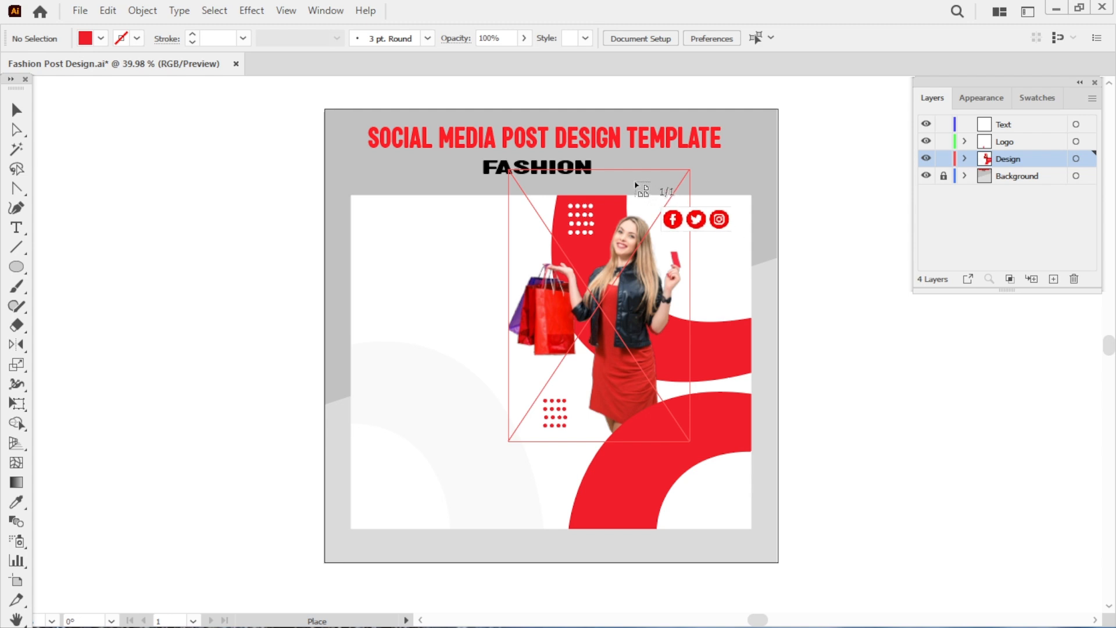
left_click(636, 184)
left_click(788, 286)
left_click_drag(658, 194, 694, 215)
left_click(837, 325)
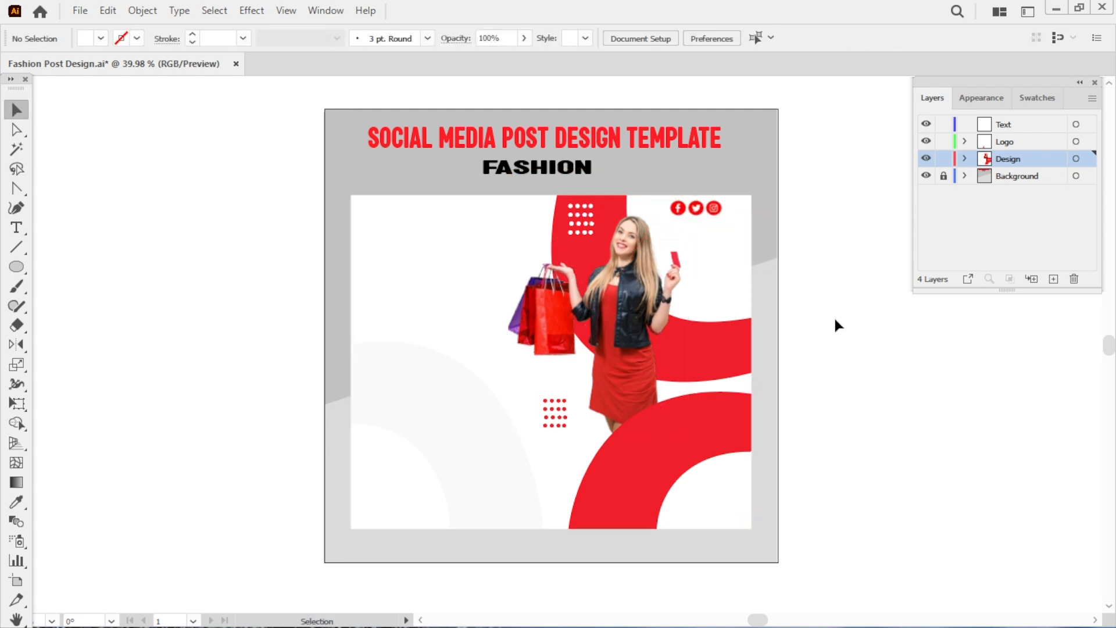
Lock the Design layer and build a red trapezoid topped by a small square on the pasteboard.
left_click(944, 159)
left_click(959, 251)
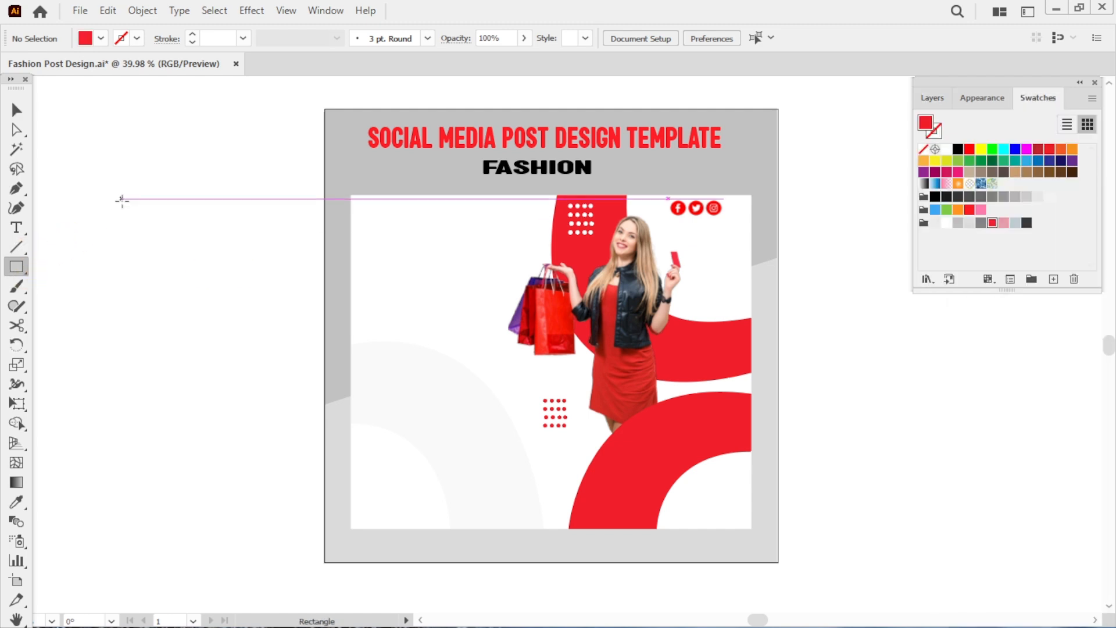
left_click_drag(123, 199, 165, 234)
key("v")
left_click(163, 255)
left_click(16, 266)
key("v")
key("a")
left_click_drag(89, 233, 97, 234)
left_click(156, 268)
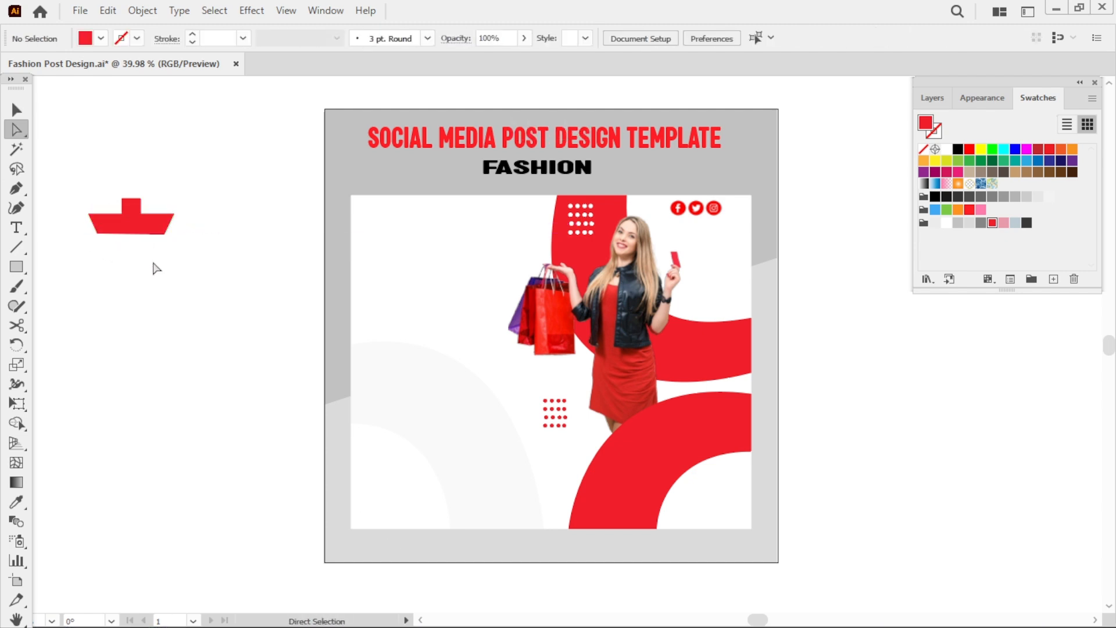
Add a midpoint anchor on the trapezoid's bottom edge and raise it into a curved double-arc notch.
left_click_drag(21, 194, 65, 206)
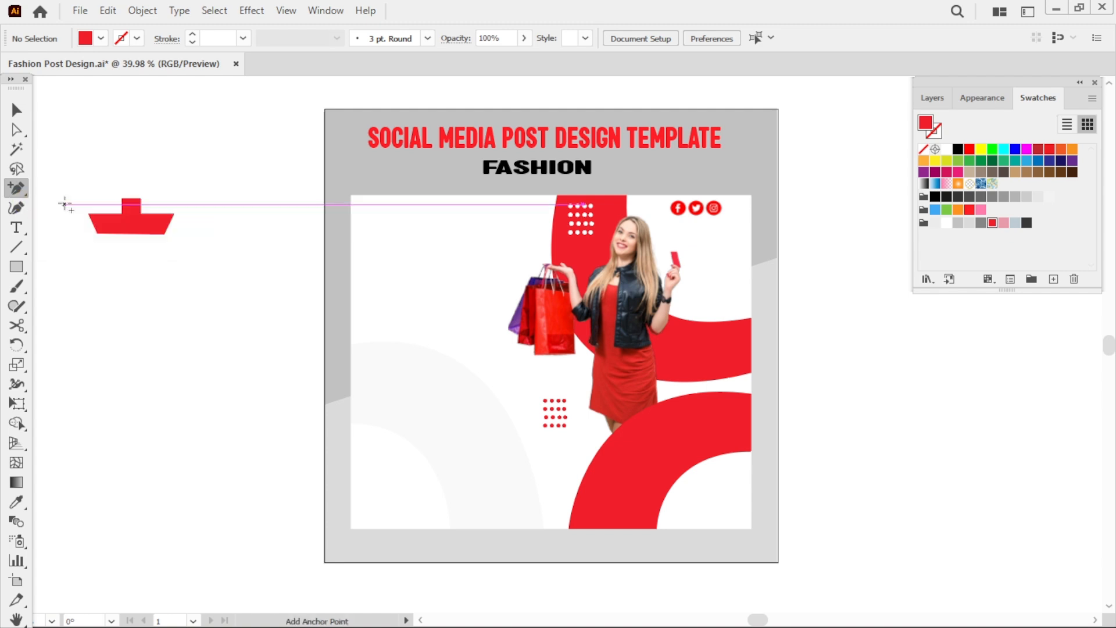
left_click(131, 234)
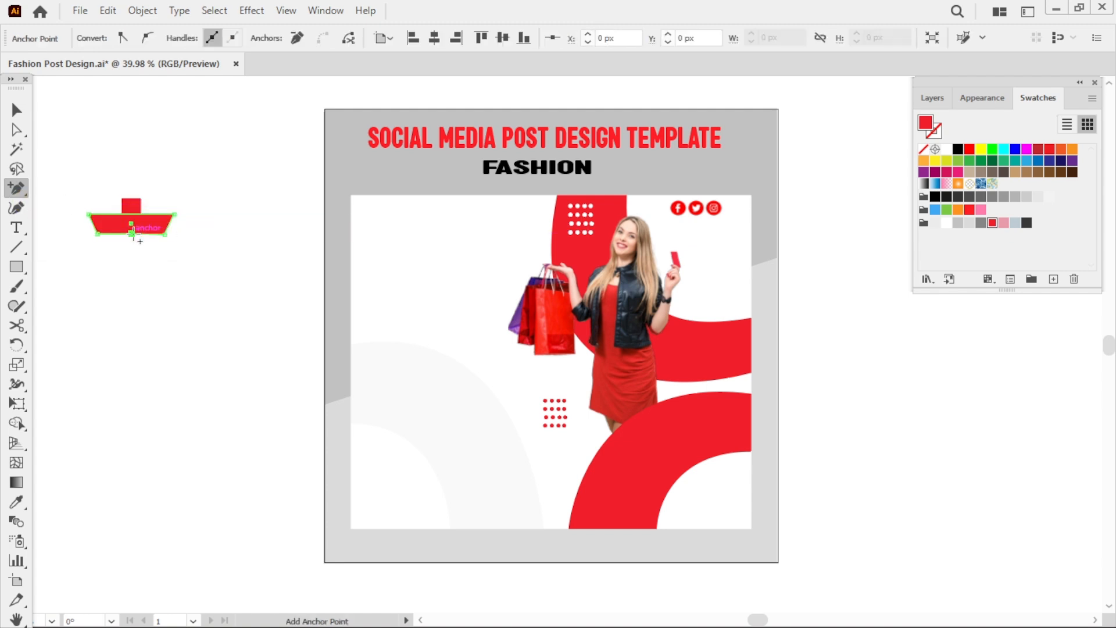
key("a")
left_click_drag(131, 234, 156, 230)
key("shift+c")
key("v")
left_click(185, 289)
left_click(139, 260)
key("a")
left_click(117, 228)
left_click(170, 290)
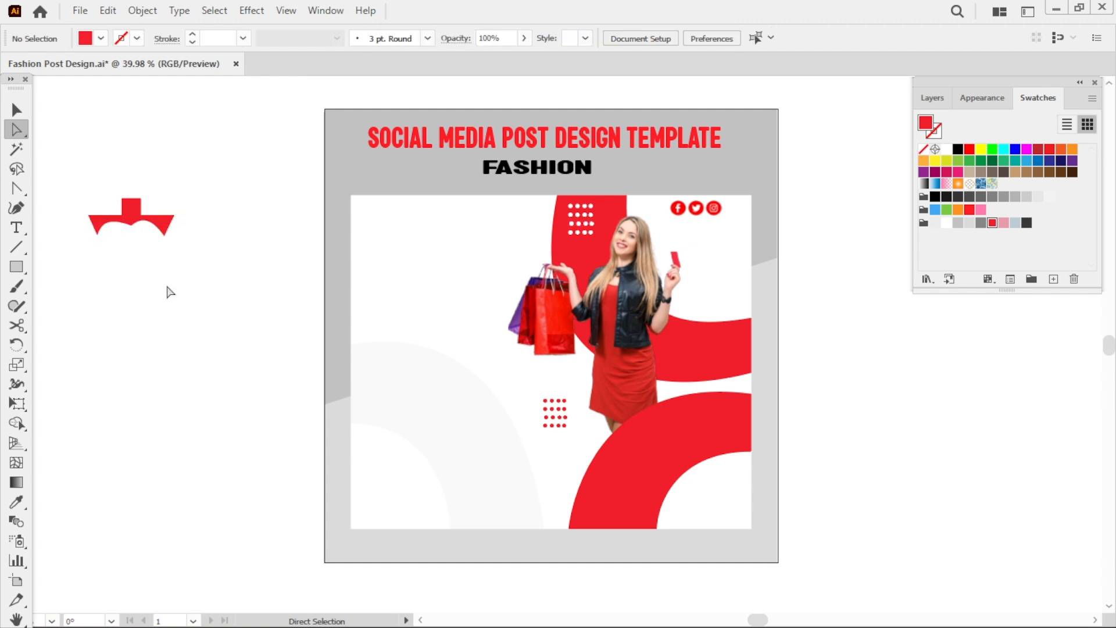
Open Pathfinder, draw a red rectangle below the shape, and taper its bottom corners inward to form a bag body.
key("m")
key("shift+ctrl+F9")
mouse_move(104, 257)
left_mouse_down()
mouse_move(188, 345)
mouse_move(146, 322)
mouse_move(140, 299)
left_mouse_up()
key("v")
key("a")
left_click_drag(88, 327, 104, 326)
left_click_drag(176, 326, 161, 327)
left_click(154, 349)
left_click_drag(129, 288, 175, 289)
key("v")
left_click_drag(147, 284, 143, 276)
left_click_drag(132, 324, 139, 283)
left_click(195, 361)
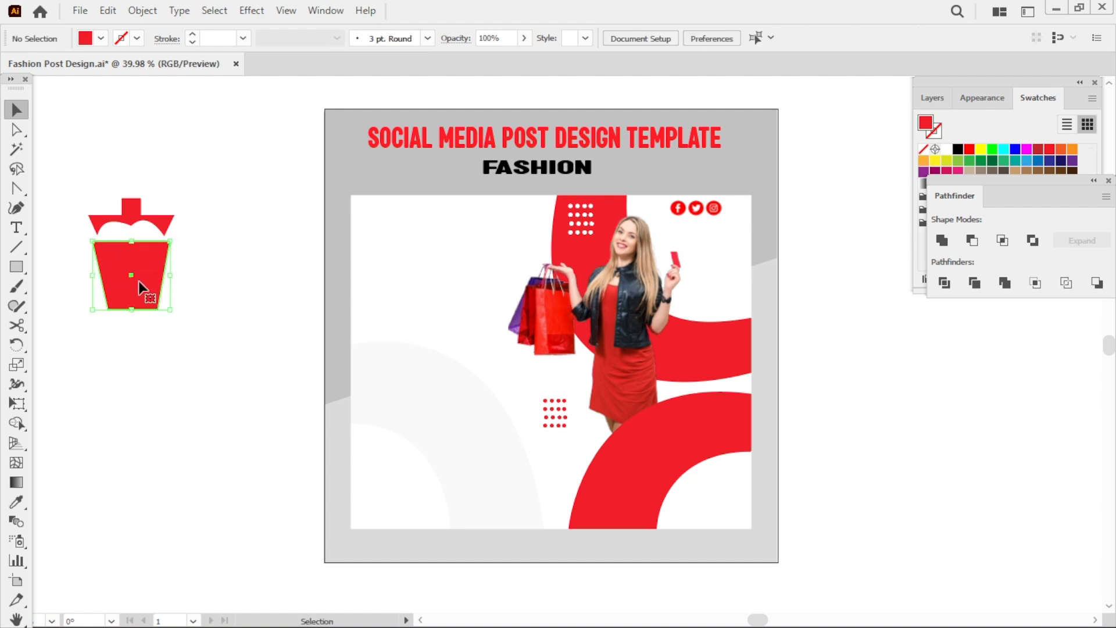
Add anchor points along the bag body's top edge and curve it to match the notch above.
key("a")
left_click_drag(16, 212, 76, 208)
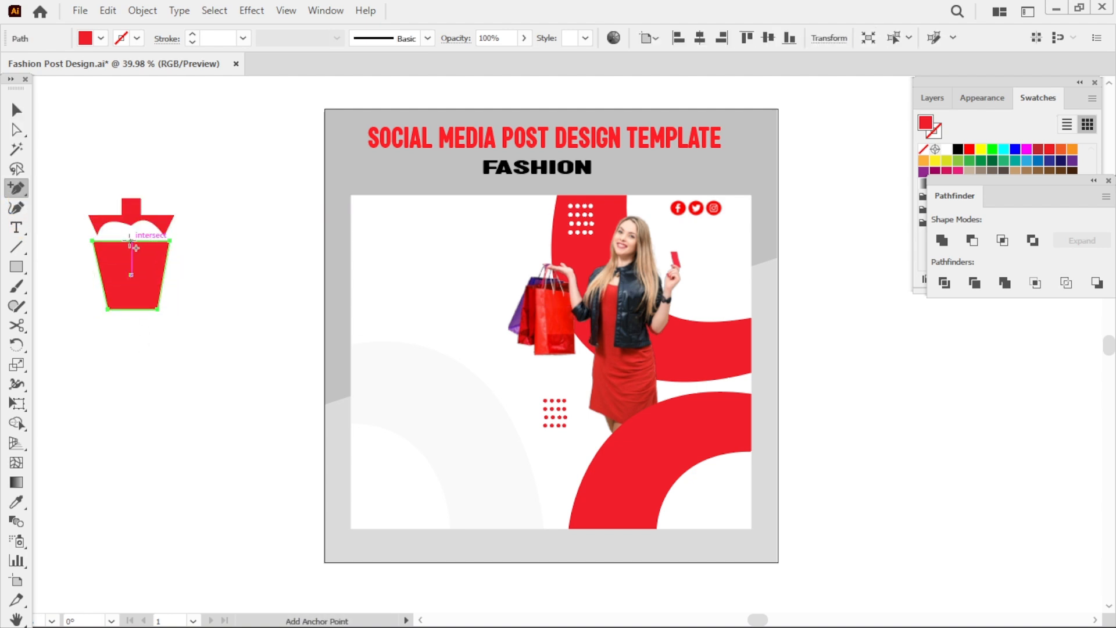
left_click(132, 242)
key("a")
mouse_move(132, 241)
left_mouse_down()
mouse_move(130, 253)
mouse_move(151, 242)
left_mouse_up()
key("shift+c")
key("v")
left_click(208, 274)
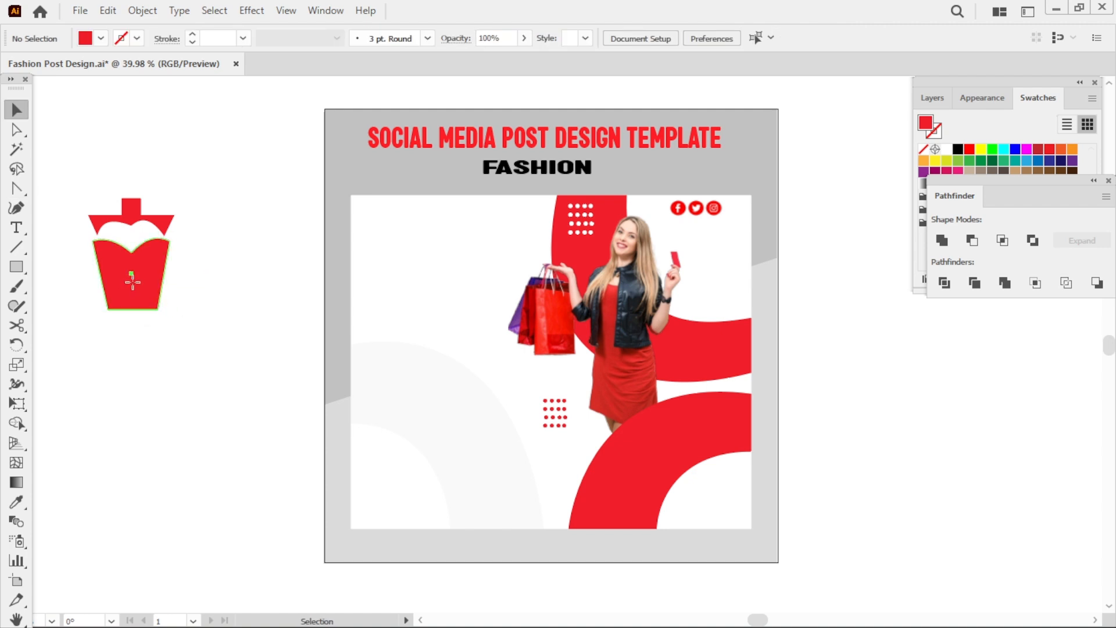
mouse_move(133, 283)
left_mouse_down()
mouse_move(130, 253)
mouse_move(144, 274)
left_mouse_up()
key("a")
left_click(131, 250)
left_click(187, 281)
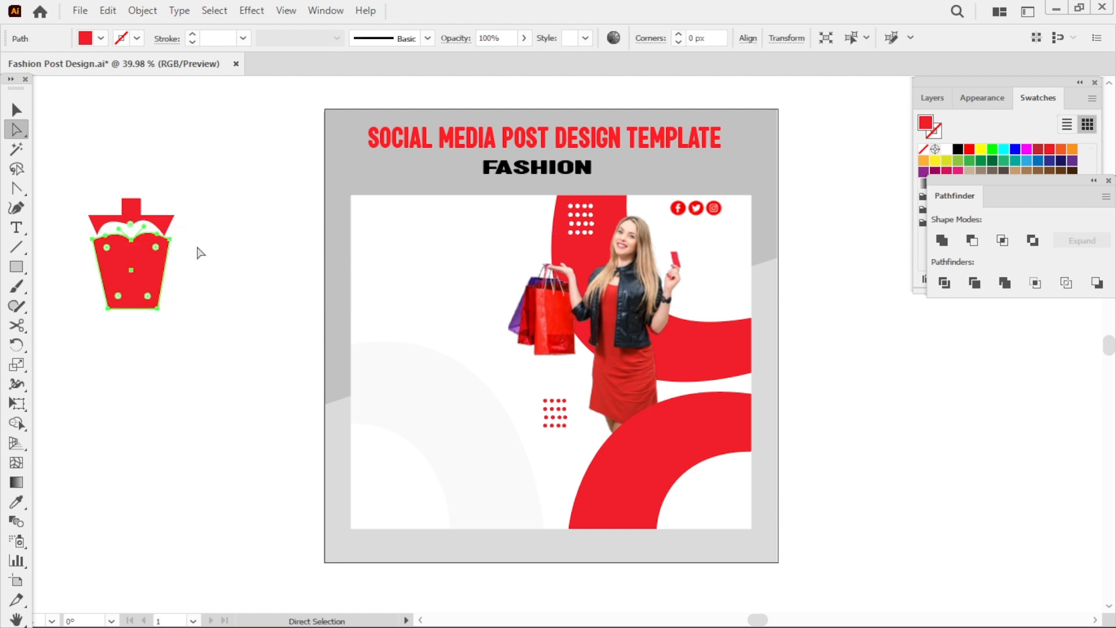
Stack the notched top, small square handle and bag body together into one shopping-bag shape.
left_click(198, 249)
left_click_drag(165, 223, 163, 214)
key("v")
left_click_drag(152, 253, 171, 225)
left_click(251, 323)
left_click(183, 210)
left_click(179, 212)
left_click(182, 248)
left_click_drag(133, 271, 132, 275)
mouse_move(162, 212)
left_mouse_down()
mouse_move(134, 197)
mouse_move(137, 162)
mouse_move(164, 214)
left_mouse_up()
left_click(191, 244)
left_click(219, 258)
left_click_drag(138, 278, 136, 278)
left_click(194, 314)
left_click_drag(130, 169, 140, 134)
left_click(135, 218)
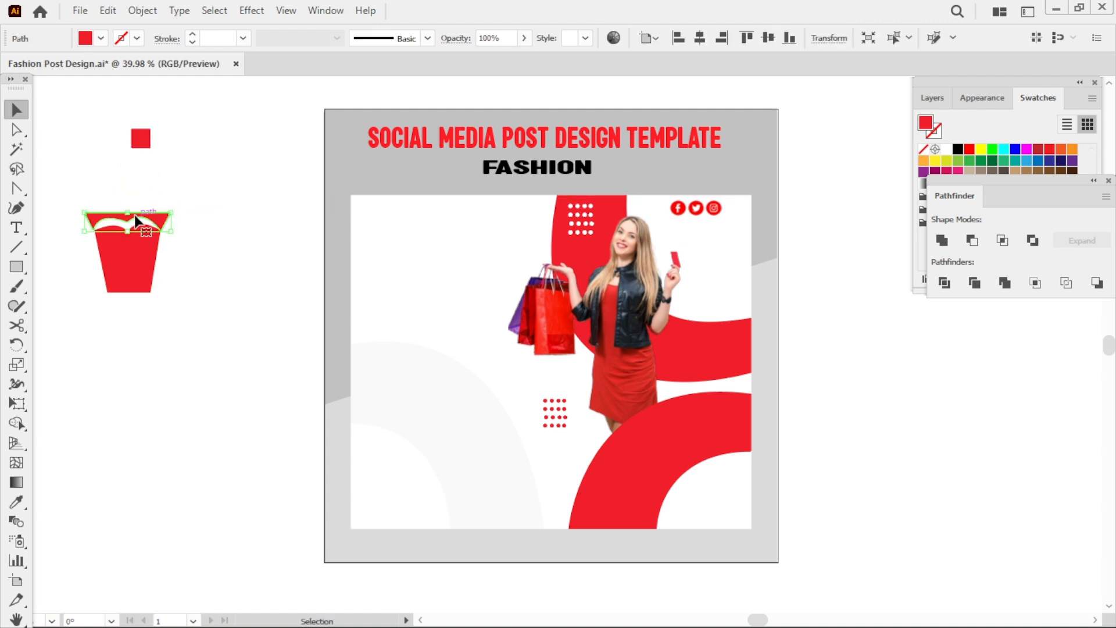
left_click_drag(156, 216, 156, 210)
left_click(177, 183)
left_click_drag(144, 139, 130, 198)
left_click(255, 207)
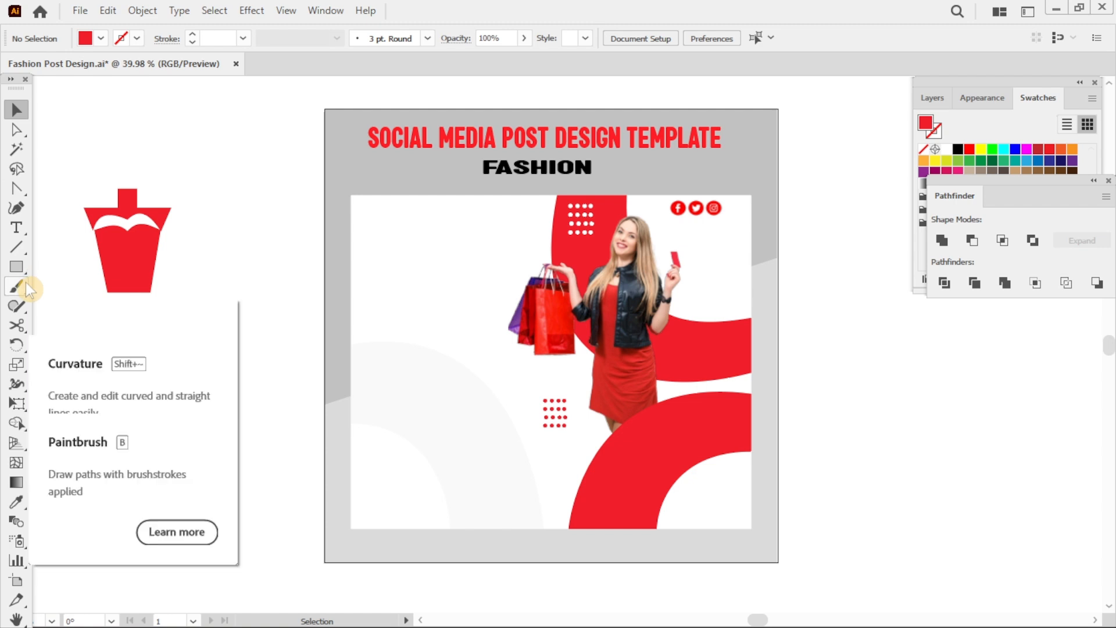
Draw a red triangle with the Pen tool, then move and rotate triangles into skirt panels below the bag body.
key("p")
key("v")
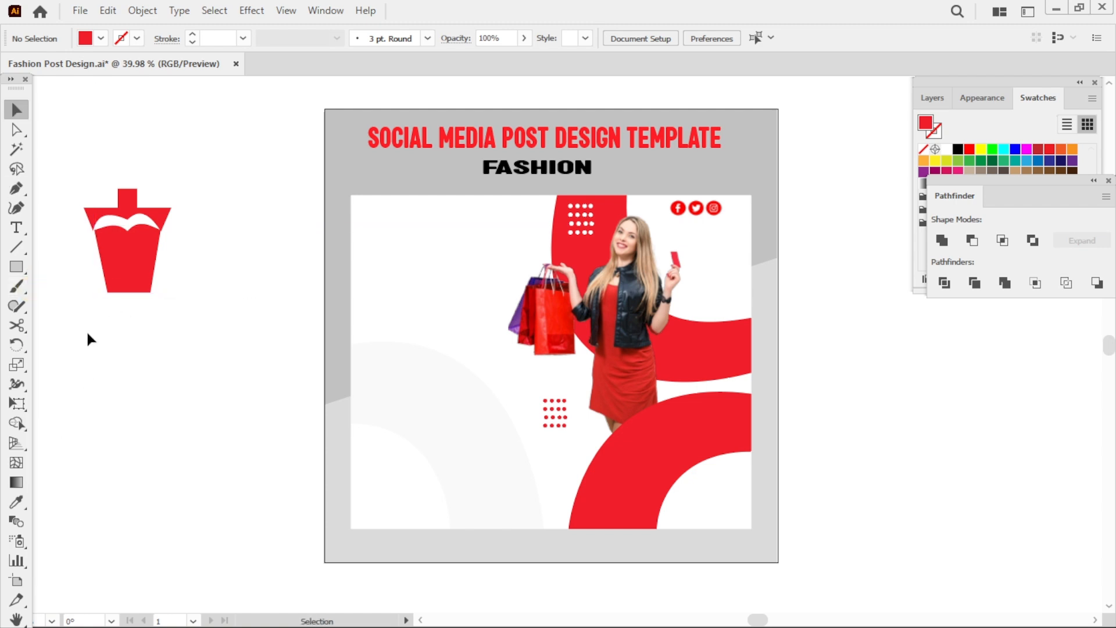
key("p")
left_click(86, 326)
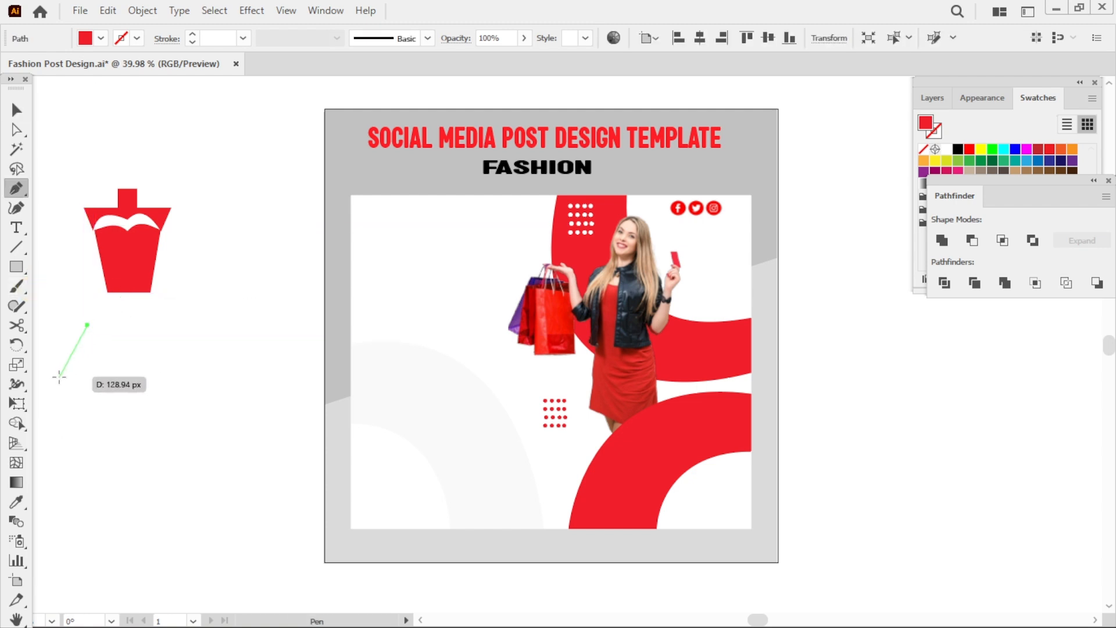
left_click(63, 382)
left_click(95, 398)
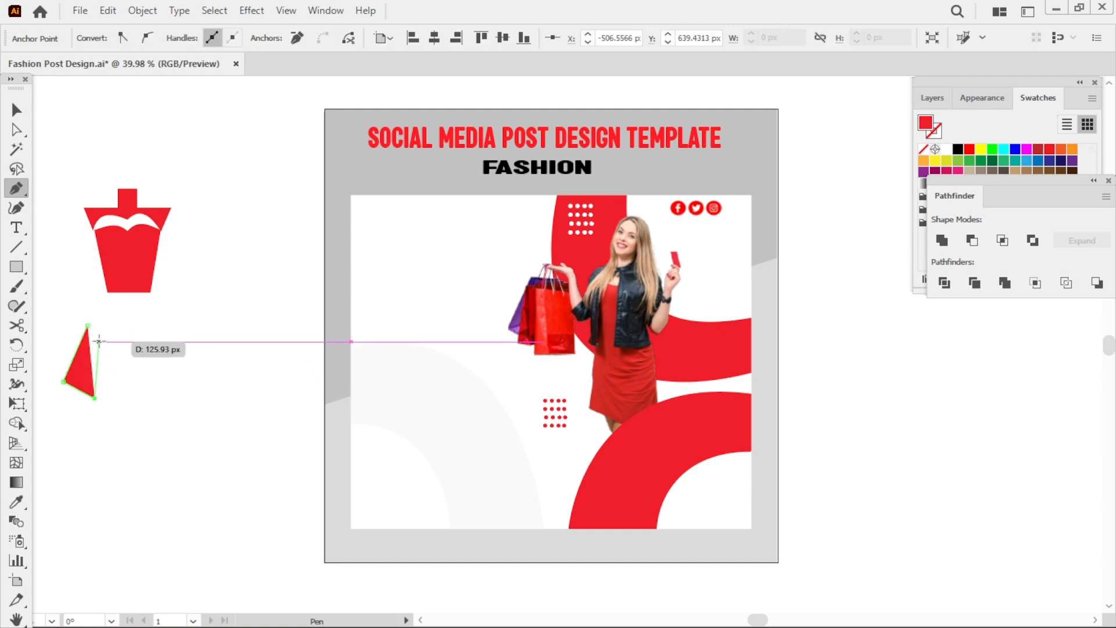
left_click(96, 342)
key("v")
left_click_drag(98, 362, 145, 365)
left_click(110, 365)
key("r")
key("v")
left_click(168, 372)
left_click(145, 356)
left_click(145, 336)
key("r")
key("v")
left_click(142, 361)
key("r")
key("v")
left_click(239, 371)
key("r")
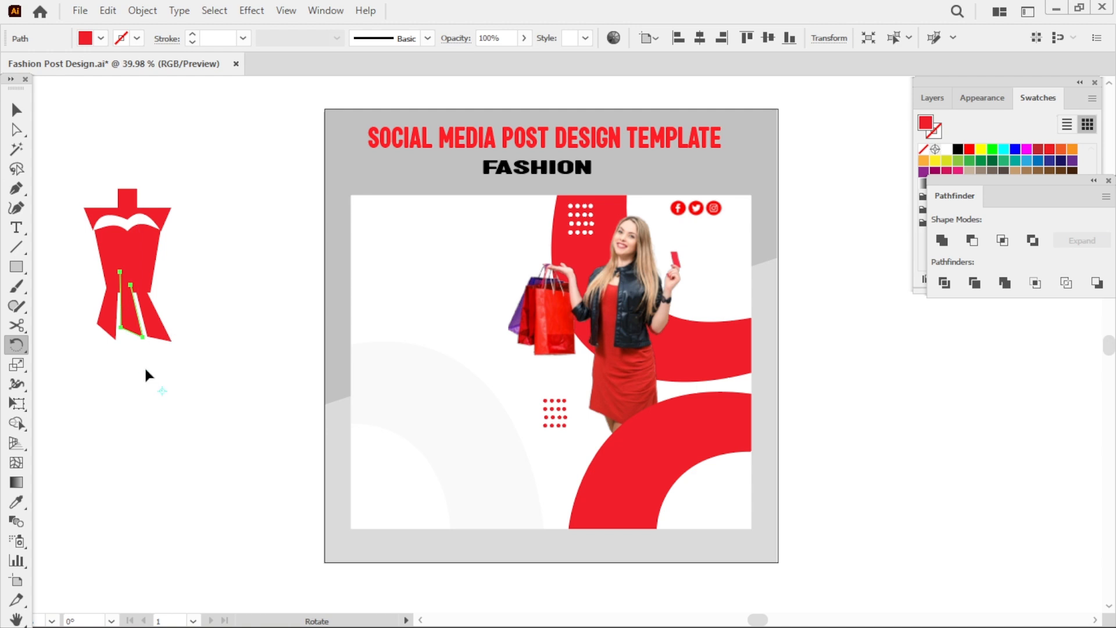
Reshape the skirt panels' anchor points into flared pleats beneath the body, forming a dress logo.
key("a")
left_click(121, 333)
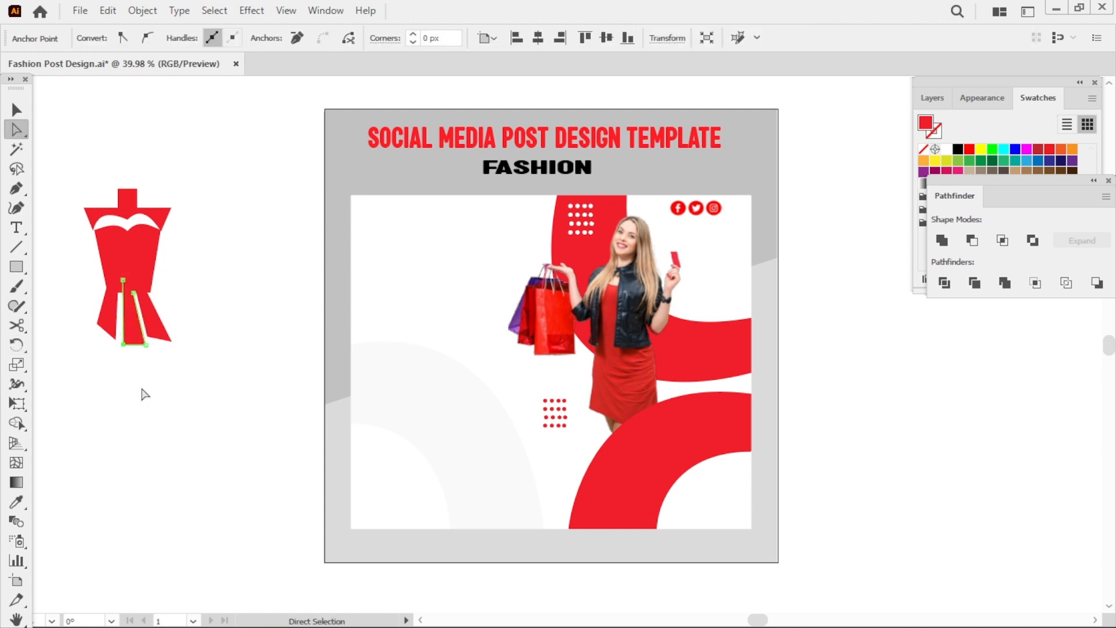
left_click(140, 391)
key("v")
mouse_move(136, 329)
left_mouse_down()
mouse_move(167, 339)
mouse_move(155, 352)
mouse_move(155, 319)
left_mouse_up()
key("a")
left_click(179, 382)
key("v")
left_click_drag(131, 324, 170, 320)
left_click(120, 349)
left_click(160, 387)
left_click(167, 386)
left_click(128, 379)
left_click(175, 457)
left_click(173, 365)
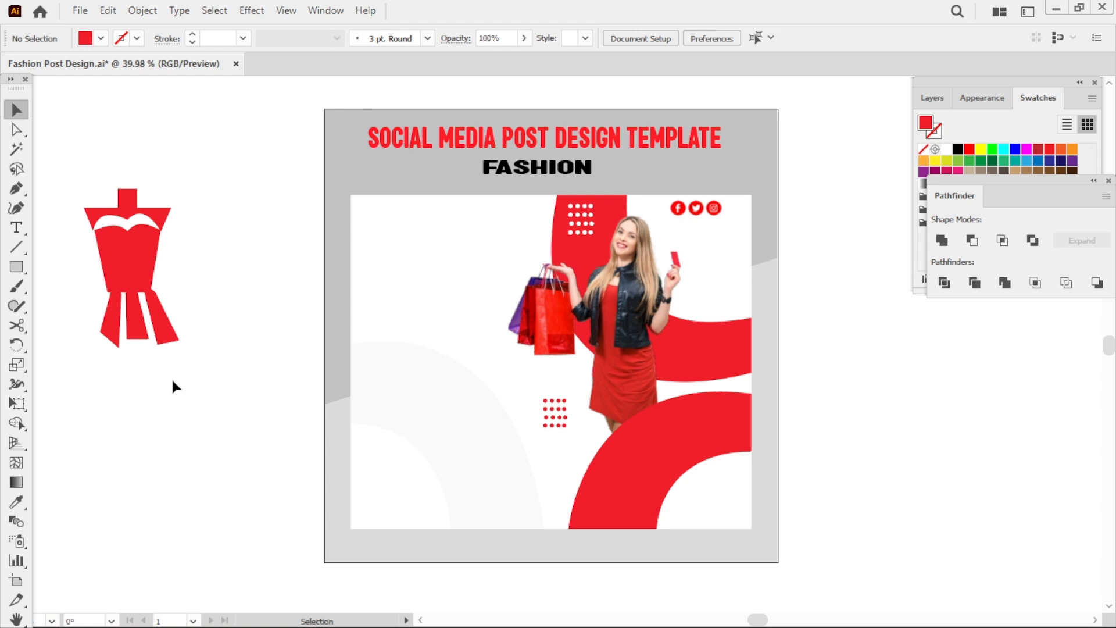
Group the dress logo, scale it down and place it in the white rectangle's top-left corner.
left_click_drag(217, 192, 82, 332)
key("ctrl+g")
left_click_drag(178, 348, 123, 285)
left_click_drag(126, 223, 388, 234)
left_click(151, 230)
left_click_drag(417, 274, 380, 233)
left_click(464, 303)
left_click(872, 371)
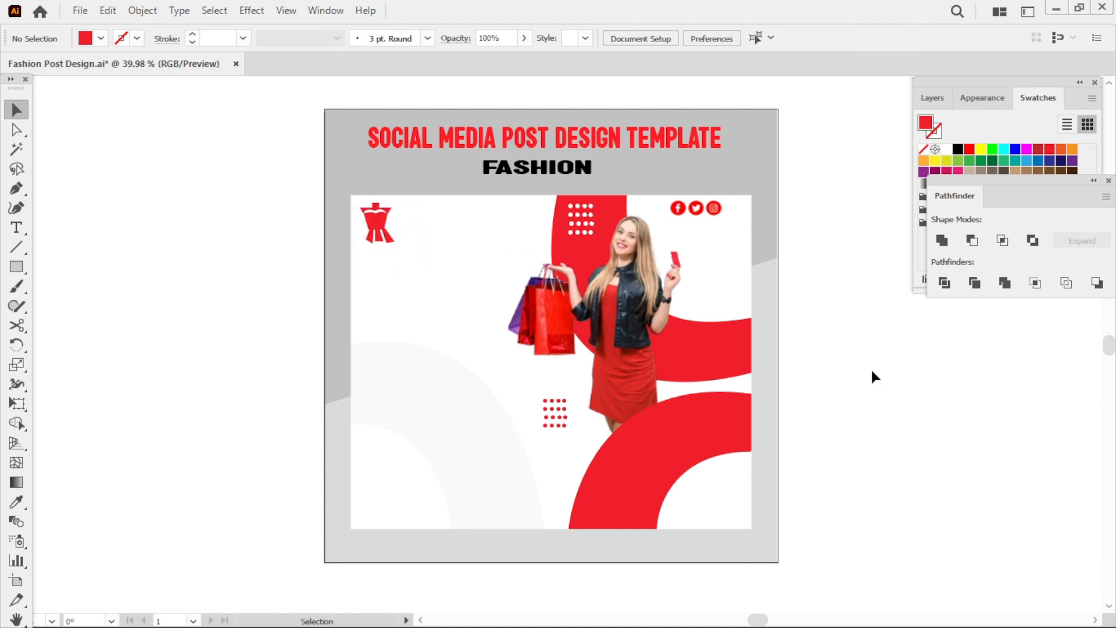
Add the text LOGO beside the dress icon and enlarge it to match the icon's height.
key("t")
left_click(415, 207)
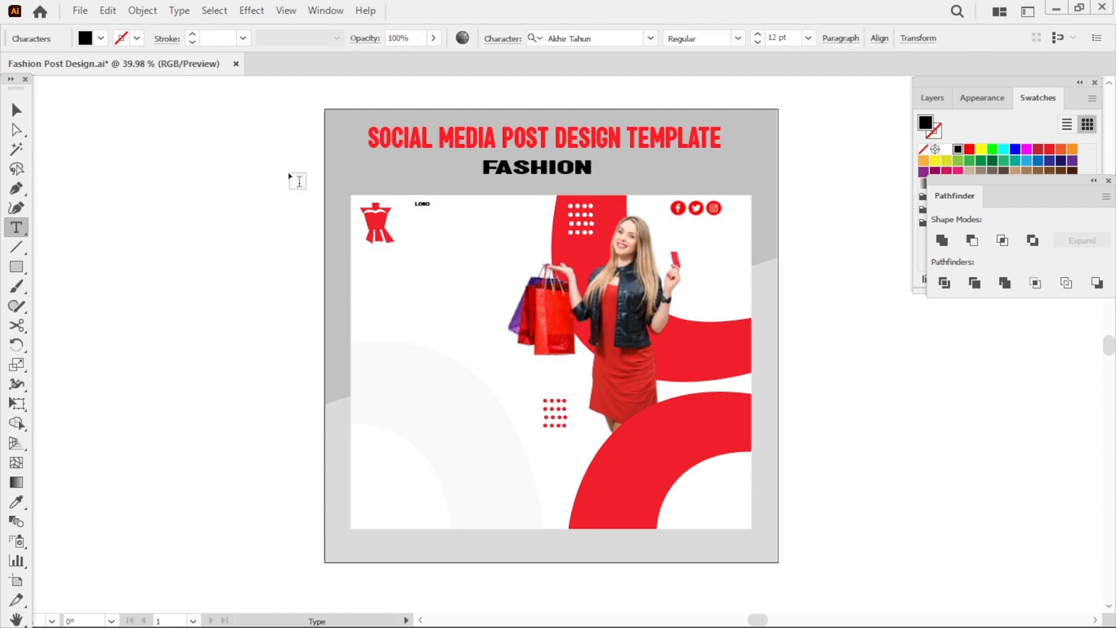
left_click(13, 115)
left_click_drag(432, 213, 518, 250)
left_click_drag(437, 216, 444, 220)
left_click(859, 301)
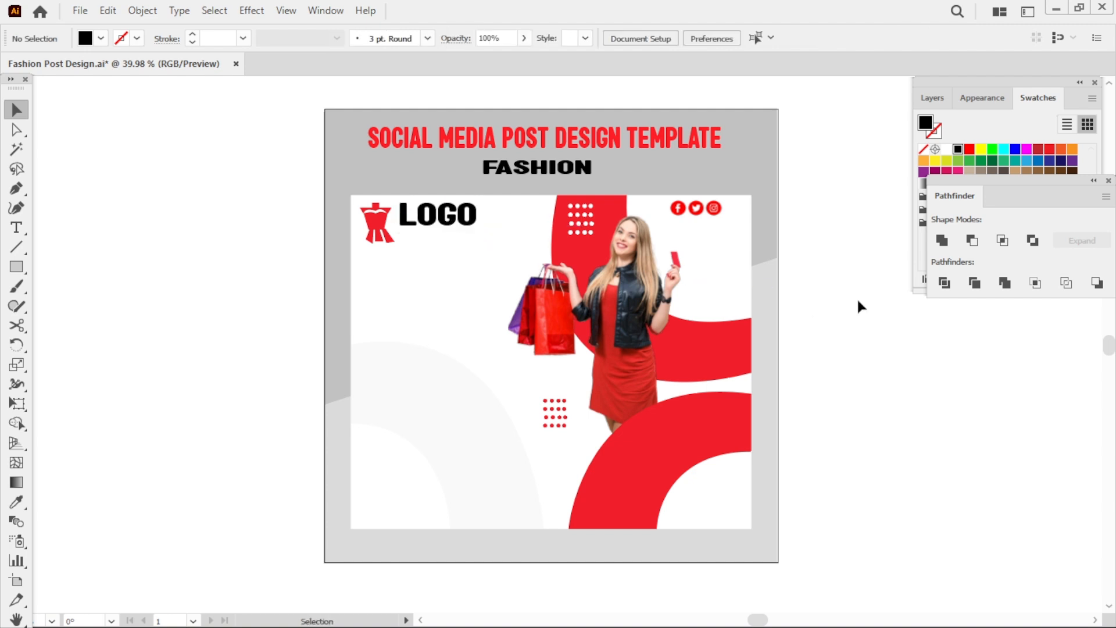
Add the tagline TAG LINE HRE under LOGO and set it in Copperplate Gothic Bold.
key("t")
left_click(393, 297)
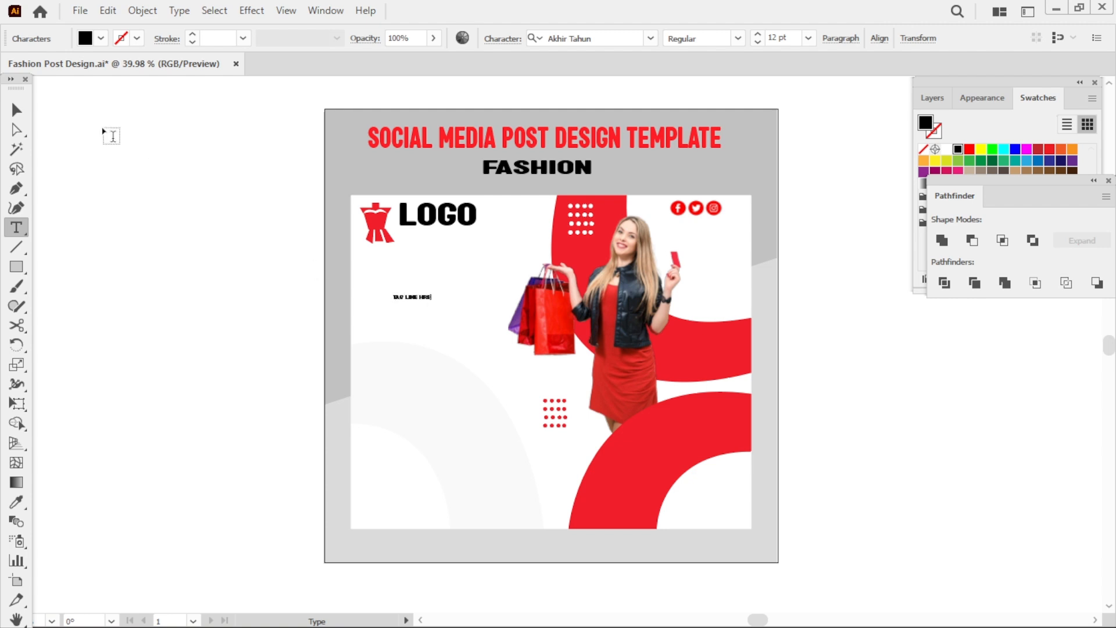
left_click(17, 110)
left_click_drag(432, 303, 435, 238)
left_click(456, 311)
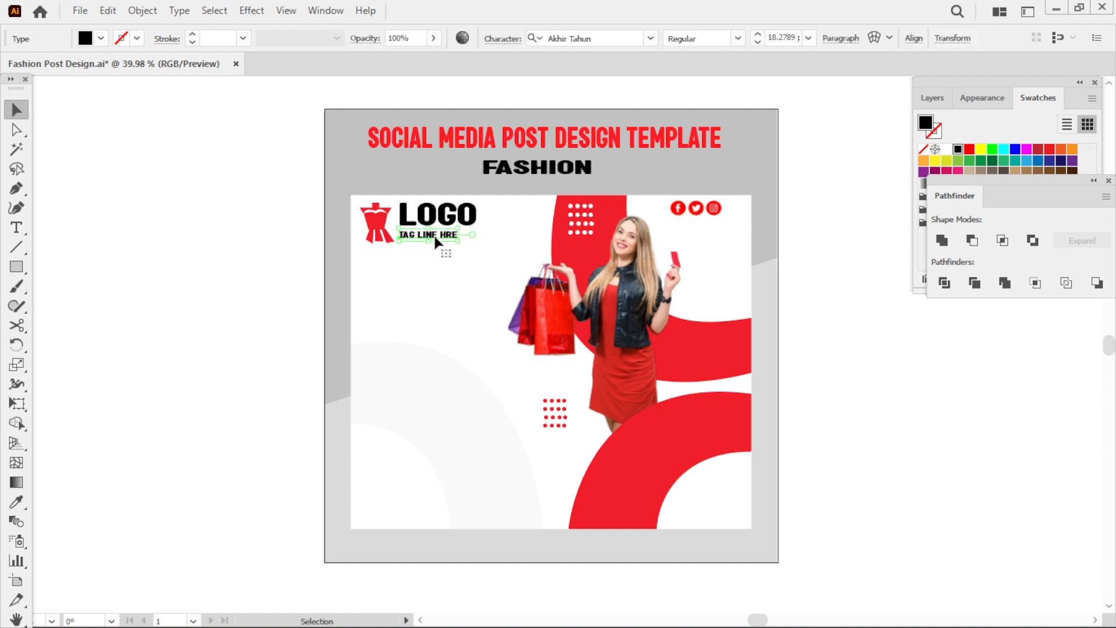
left_click(651, 44)
left_click(619, 168)
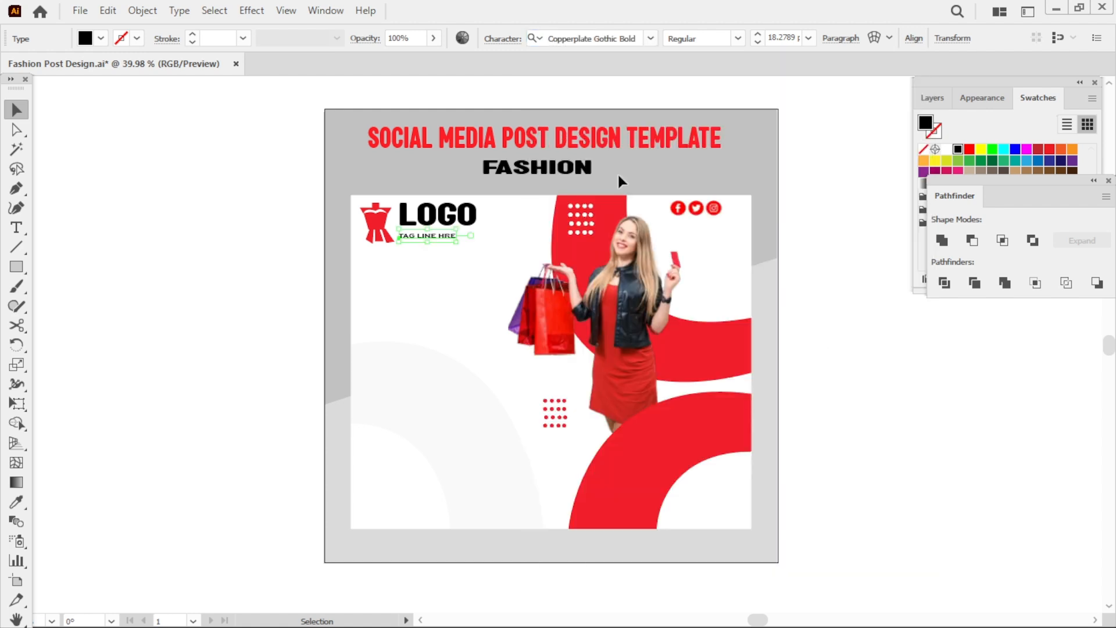
left_click(272, 251)
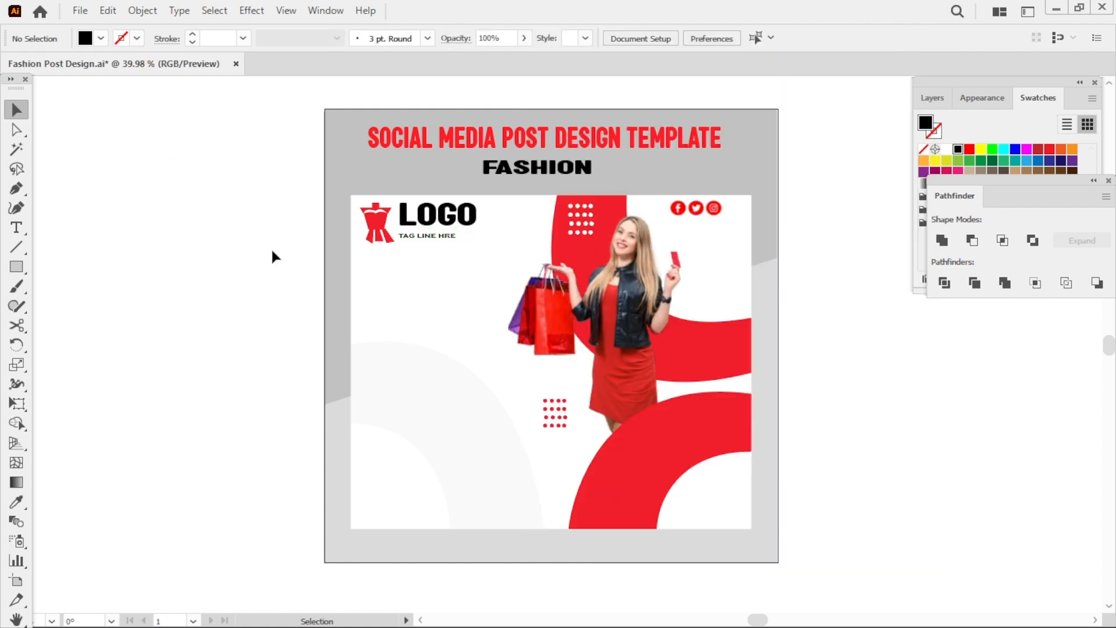
Nudge the tagline into place and reduce its opacity to 75%.
left_click_drag(430, 236, 430, 232)
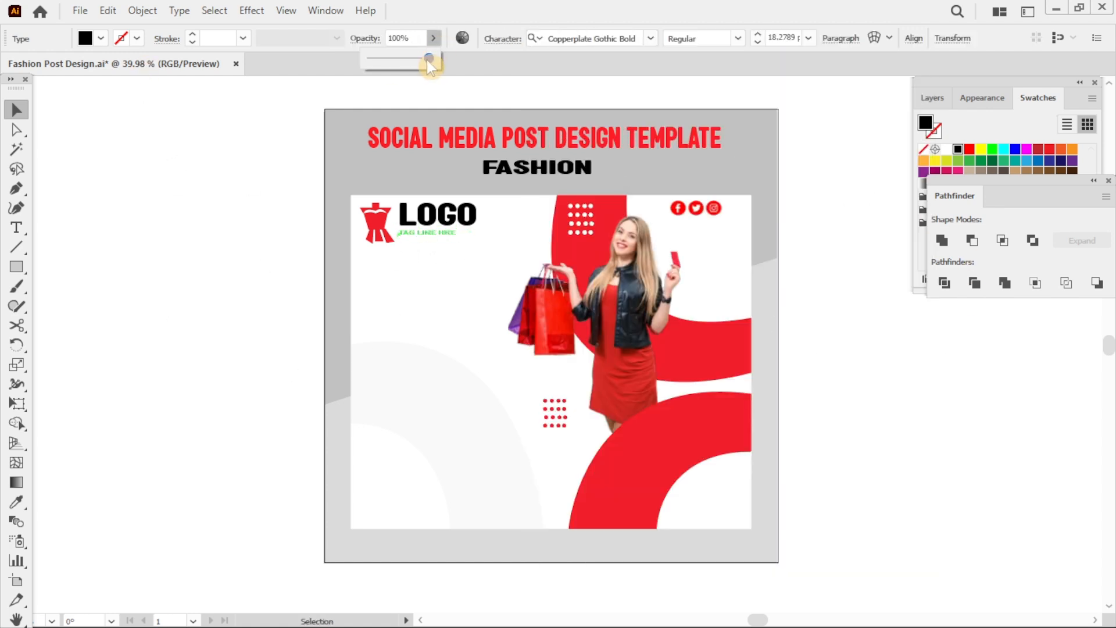
left_click(368, 134)
left_click(428, 38)
left_click(523, 38)
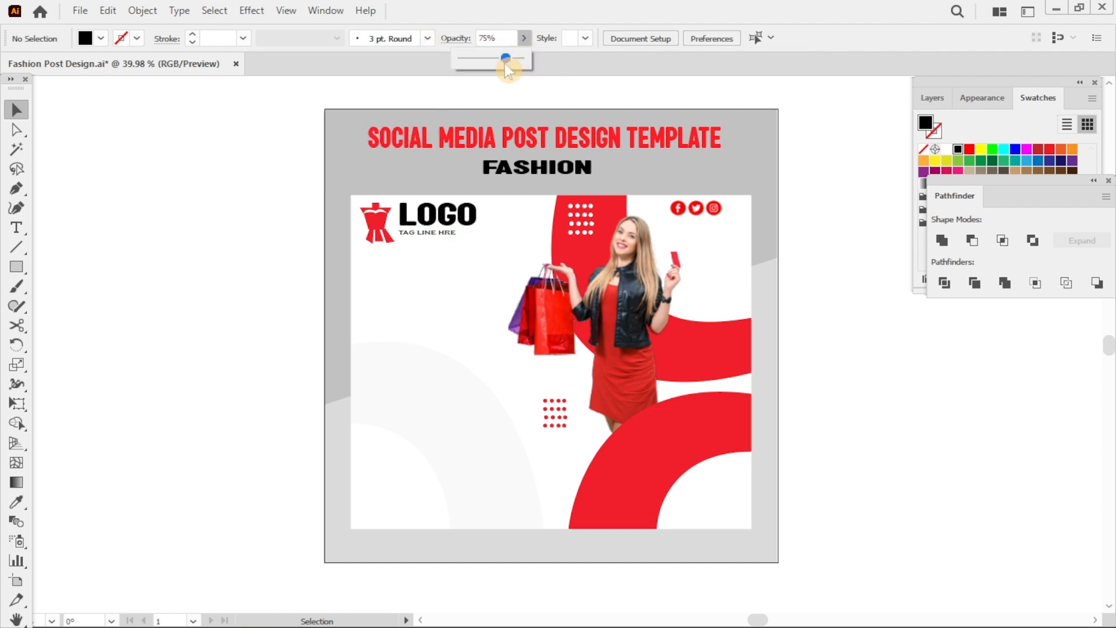
left_click_drag(505, 64, 507, 64)
left_click(295, 234)
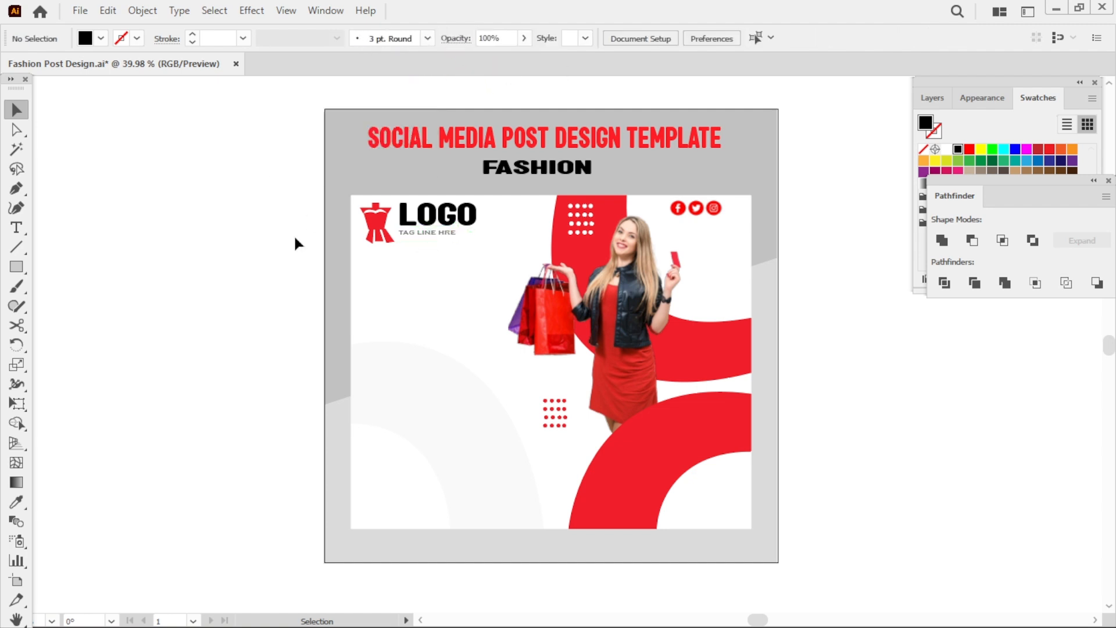
Add the text SAVE UP TO on the lower red band and scale it up.
key("t")
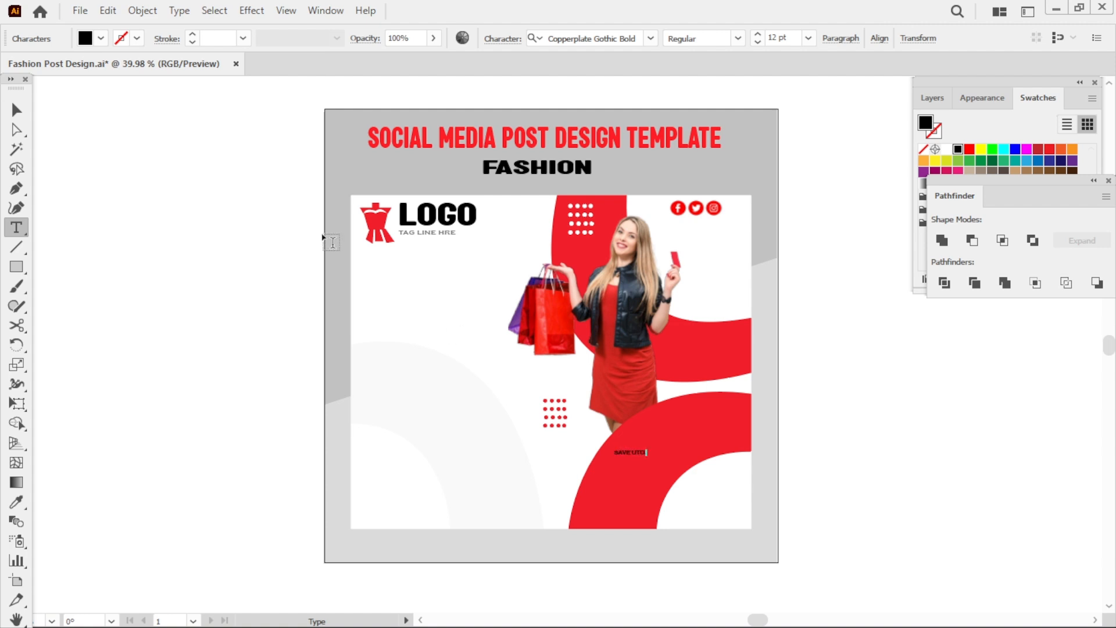
key("Escape")
left_click_drag(648, 457, 680, 451)
double_click(681, 450)
triple_click(681, 447)
left_click(681, 446)
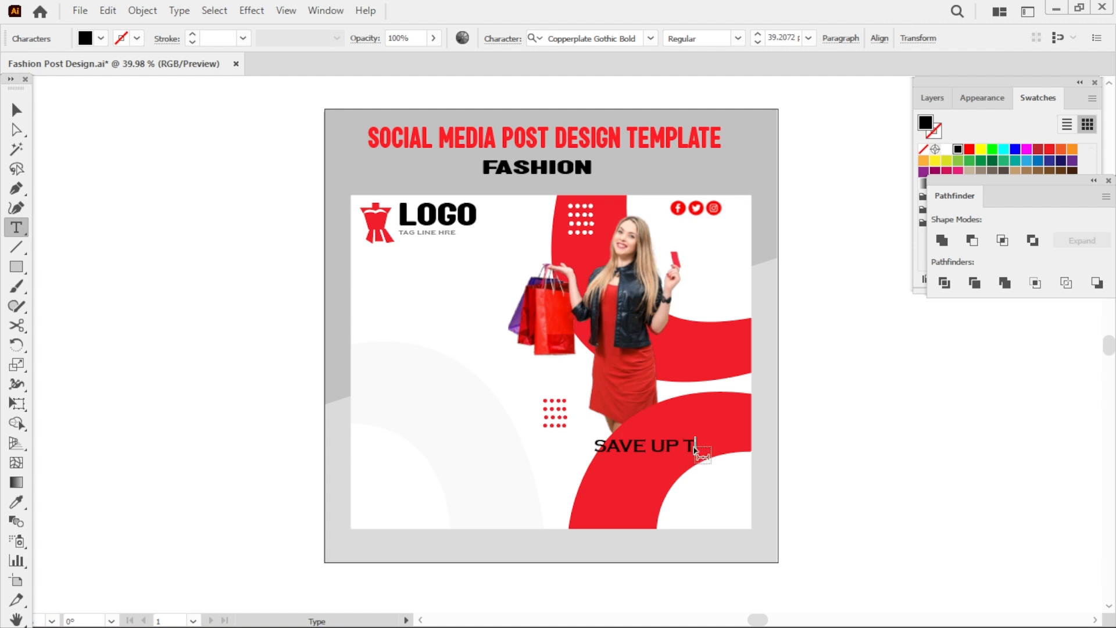
key("Escape")
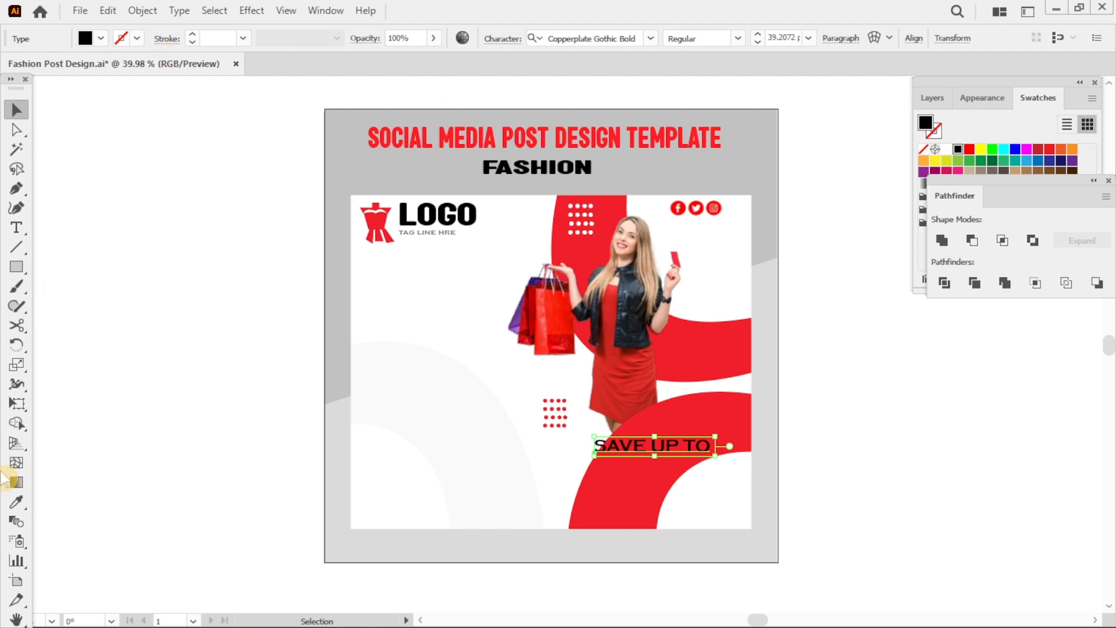
Color SAVE UP TO light gray and change its font to Akhir Tahun.
left_click(16, 502)
left_click_drag(1056, 196, 1042, 316)
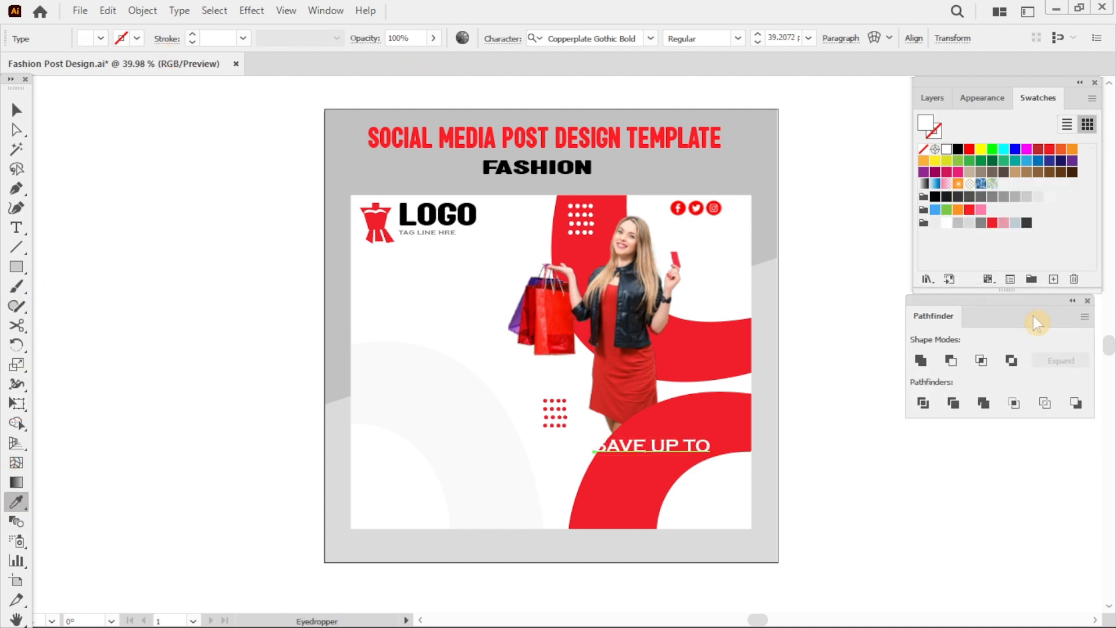
left_click(968, 224)
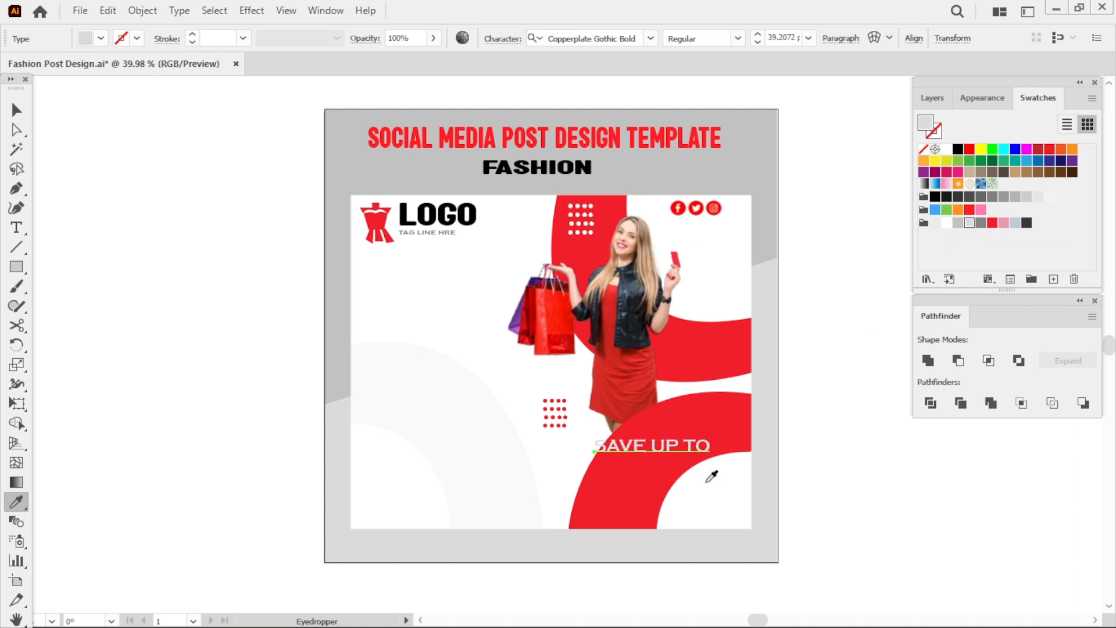
key("v")
left_click(587, 38)
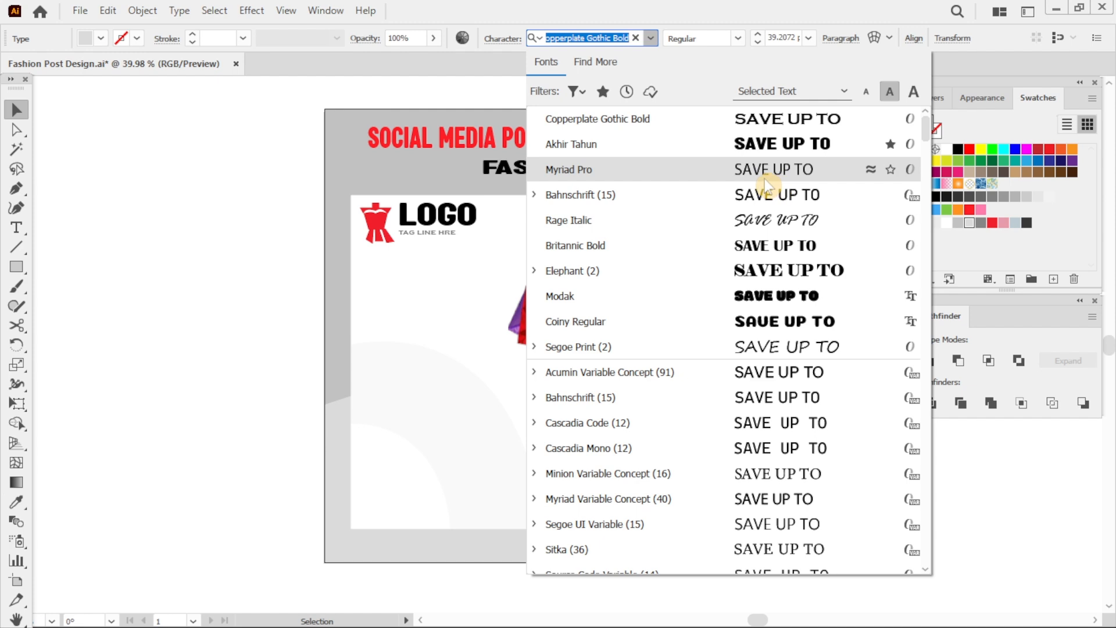
left_click(761, 145)
left_click(829, 499)
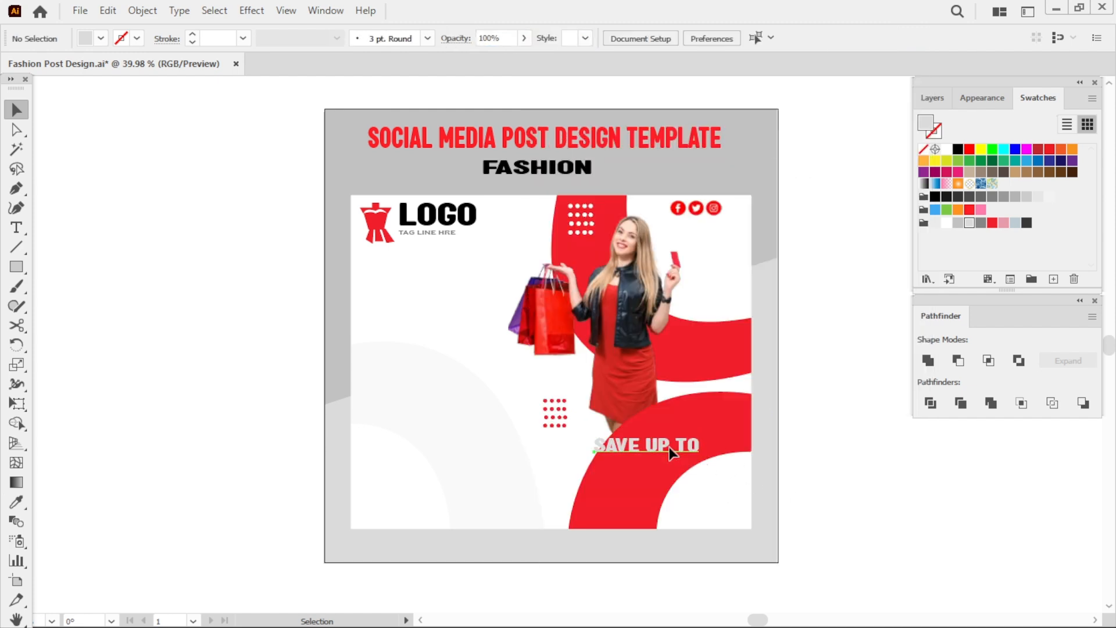
Duplicate the text below it and change the copy to 20% OFF, aligned under SAVE UP TO.
left_click_drag(670, 447, 666, 479)
key("t")
key("BackSpace")
key("BackSpace")
key("BackSpace")
key("BackSpace")
key("BackSpace")
key("BackSpace")
key("BackSpace")
key("BackSpace")
key("BackSpace")
key("BackSpace")
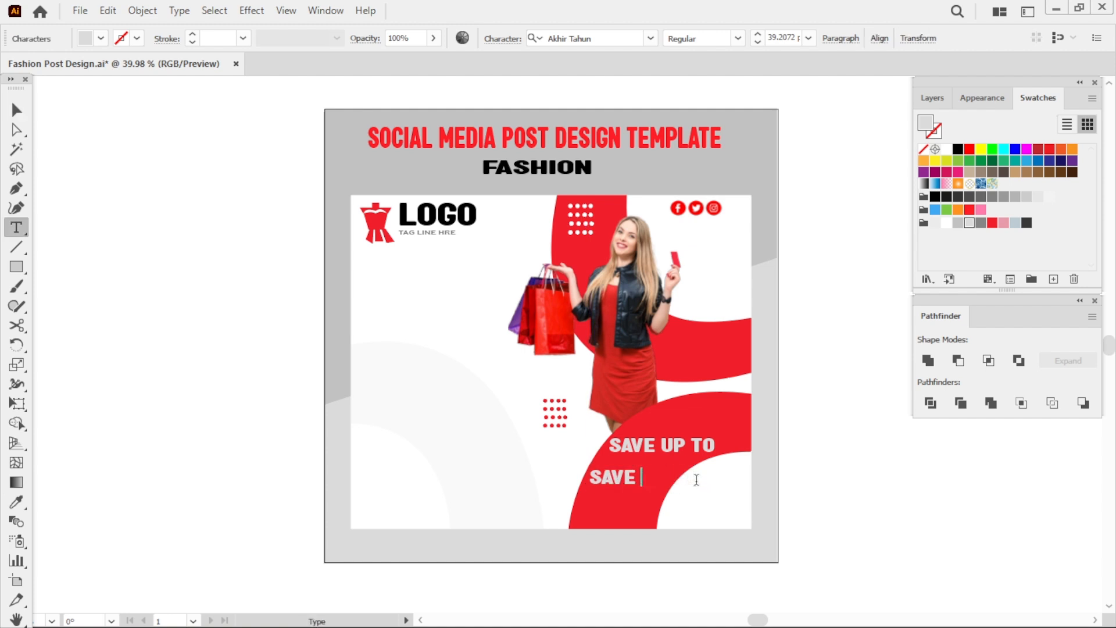
type("20% OFF")
left_click(16, 109)
left_click_drag(630, 482, 645, 467)
left_click(825, 571)
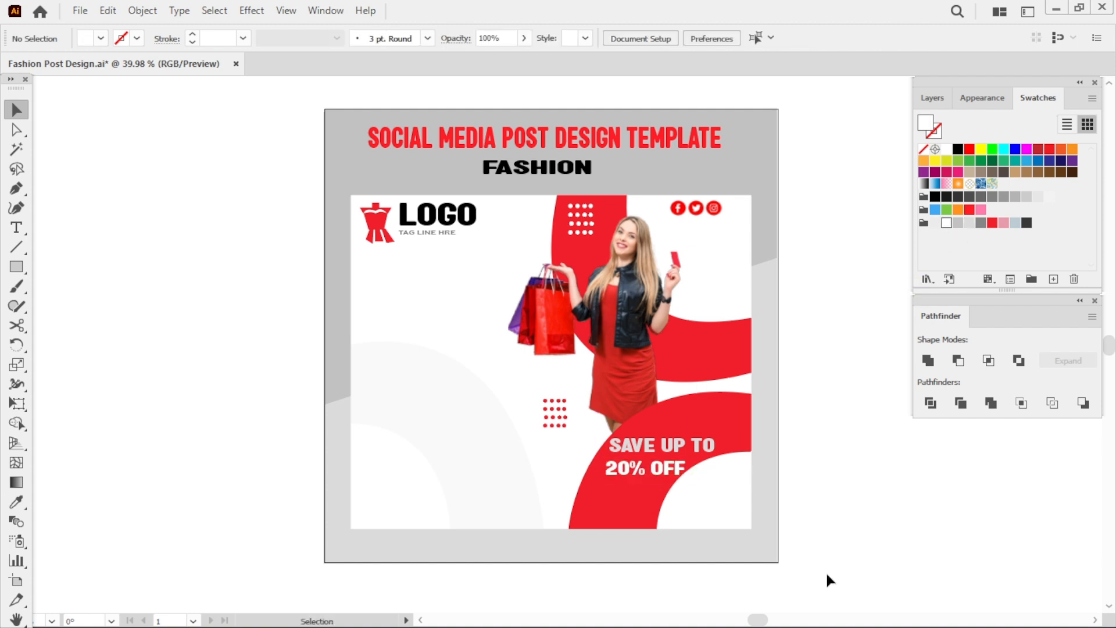
Draw a red rectangle button on the left side of the white area.
key("m")
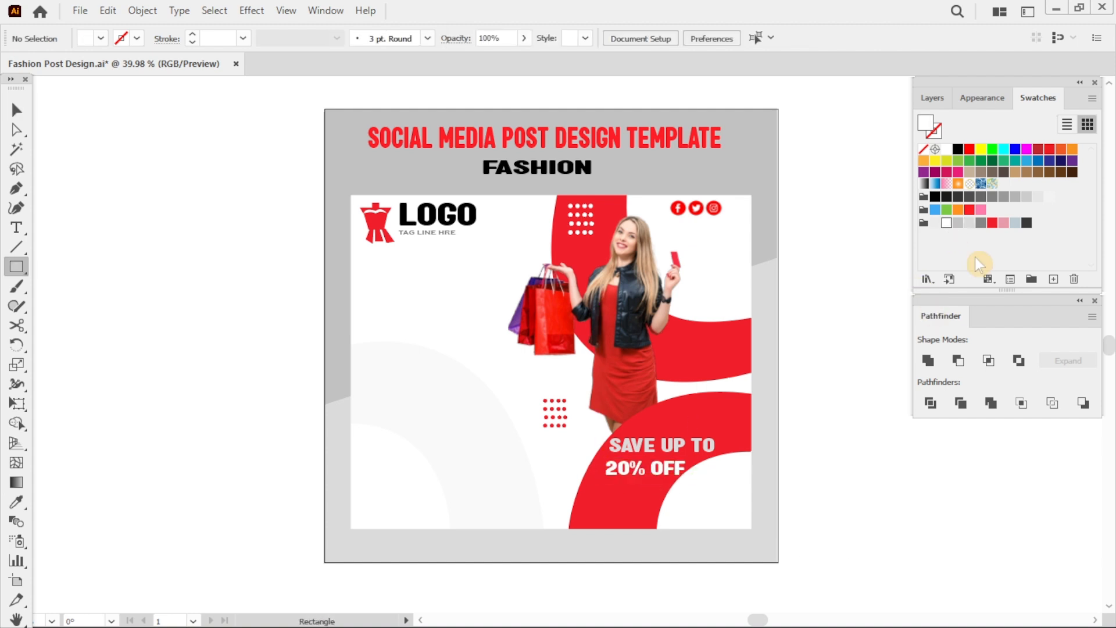
left_click(993, 223)
mouse_move(374, 375)
left_mouse_down()
mouse_move(482, 407)
mouse_move(442, 398)
left_mouse_up()
key("v")
double_click(442, 398)
left_click(320, 379)
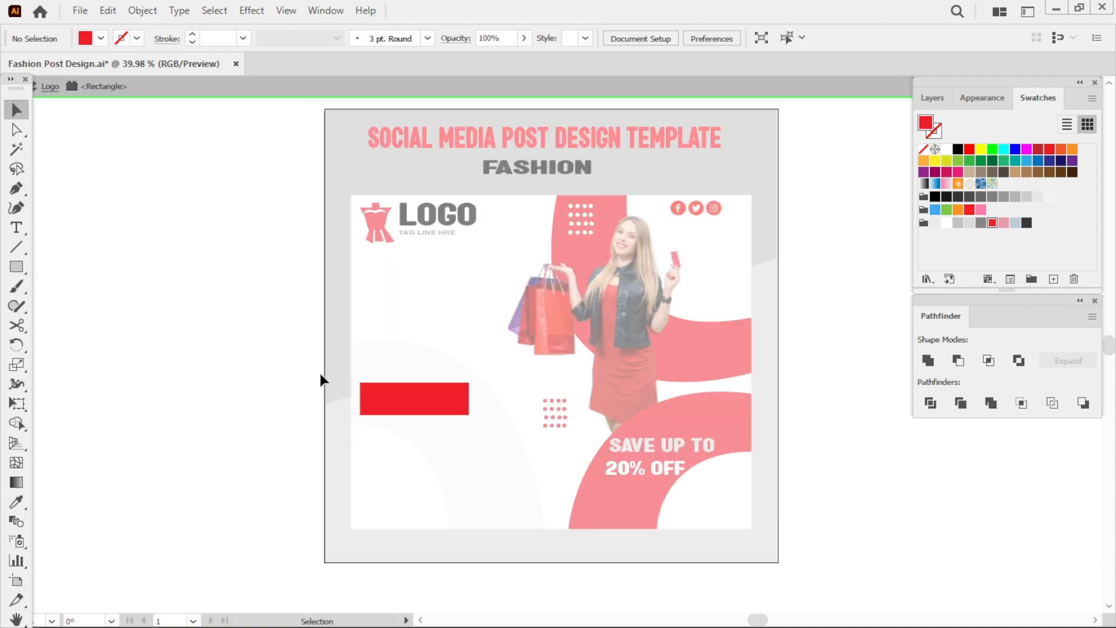
double_click(182, 150)
Add SHOP NOW text inside the red button, enlarge it, and color it light gray.
key("t")
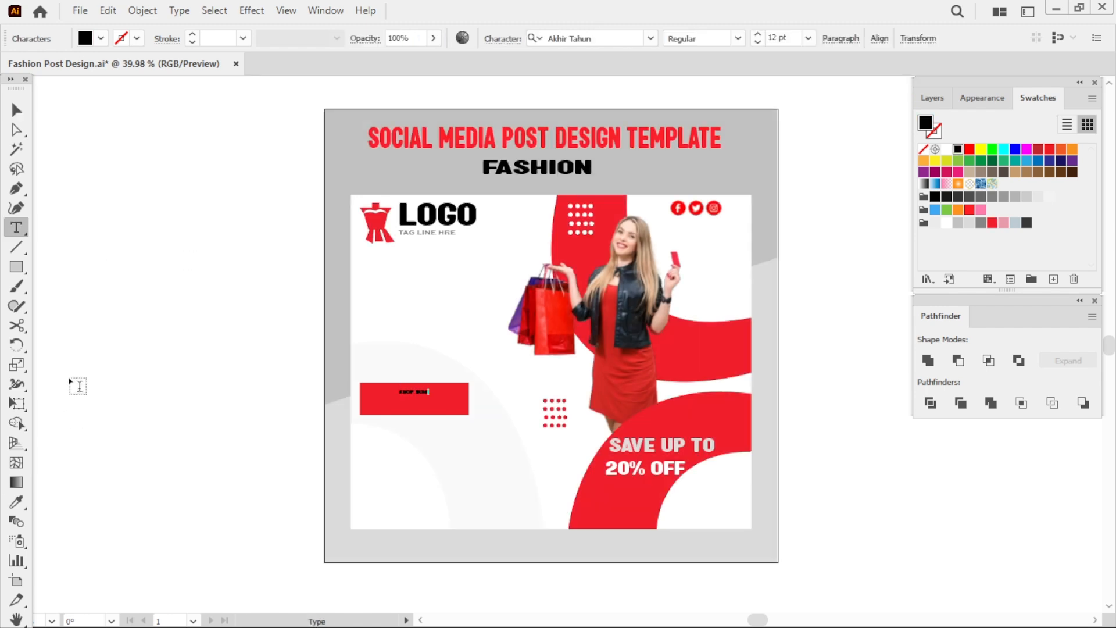
left_click(16, 110)
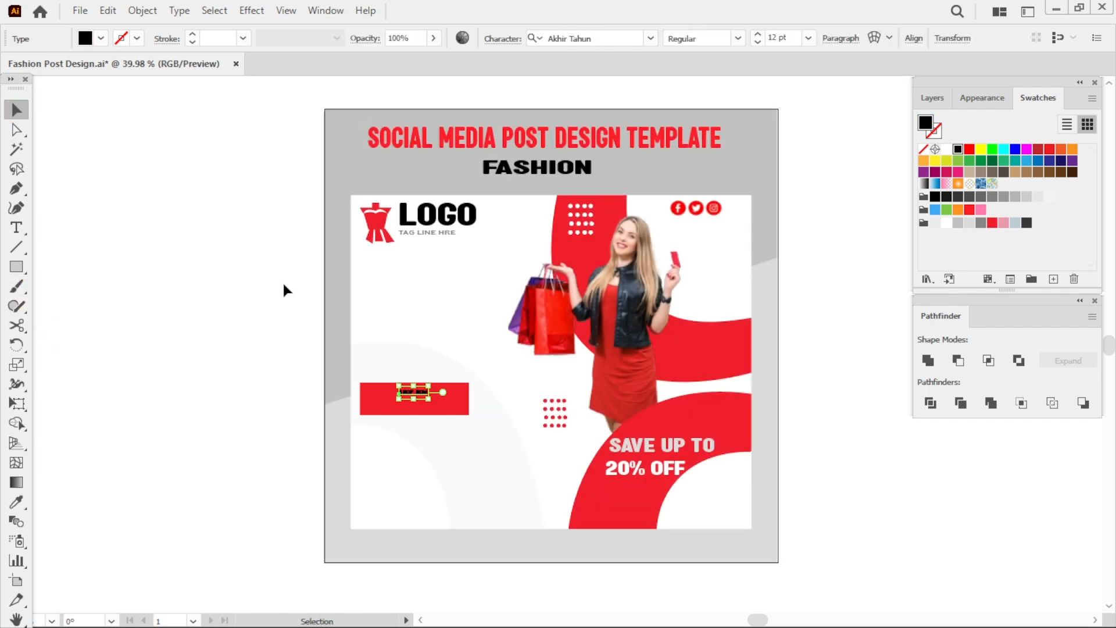
mouse_move(430, 396)
left_mouse_down()
mouse_move(482, 408)
mouse_move(436, 388)
mouse_move(438, 398)
left_mouse_up()
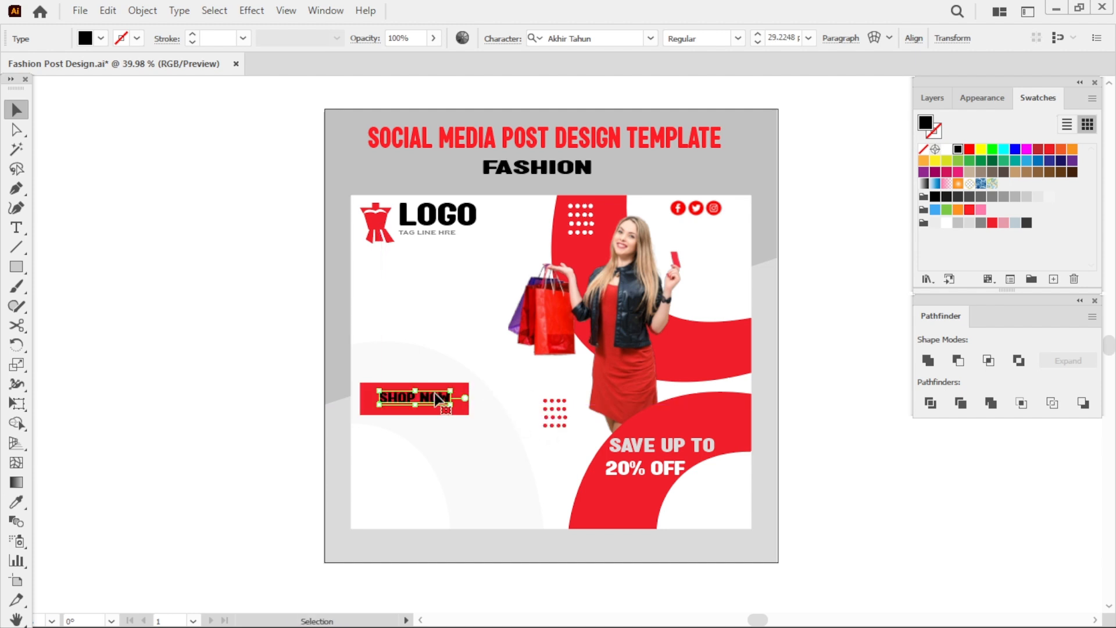
left_click(969, 223)
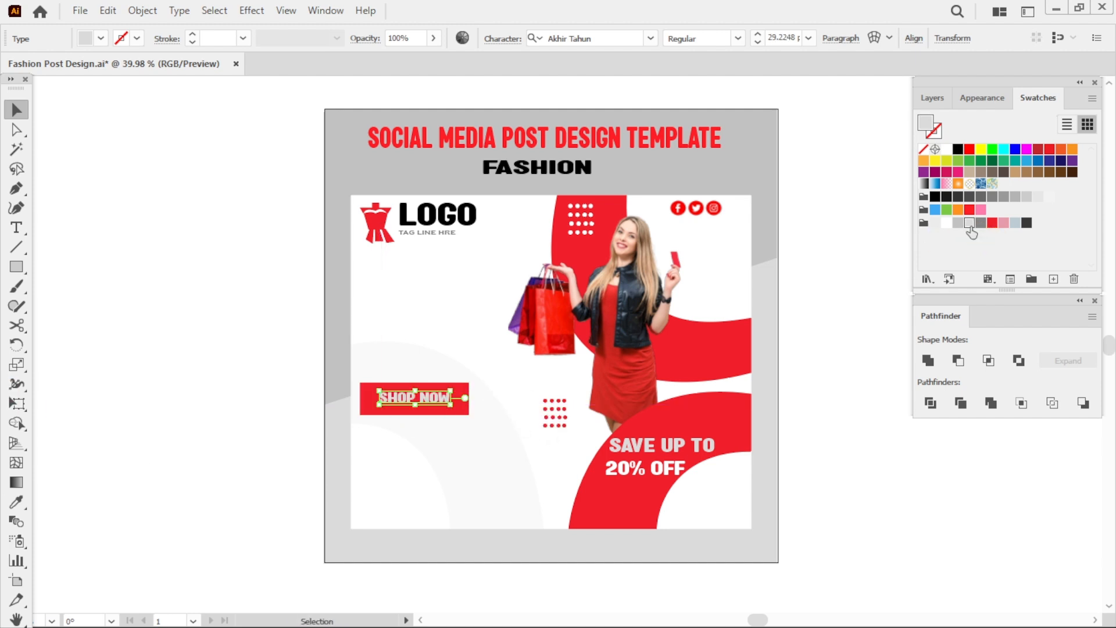
Reposition the SHOP NOW text inside the red button and change its font to Myriad Pro.
left_click(846, 376)
left_click(465, 404)
mouse_move(469, 398)
left_mouse_down()
mouse_move(508, 399)
mouse_move(463, 389)
left_mouse_up()
left_click(463, 373)
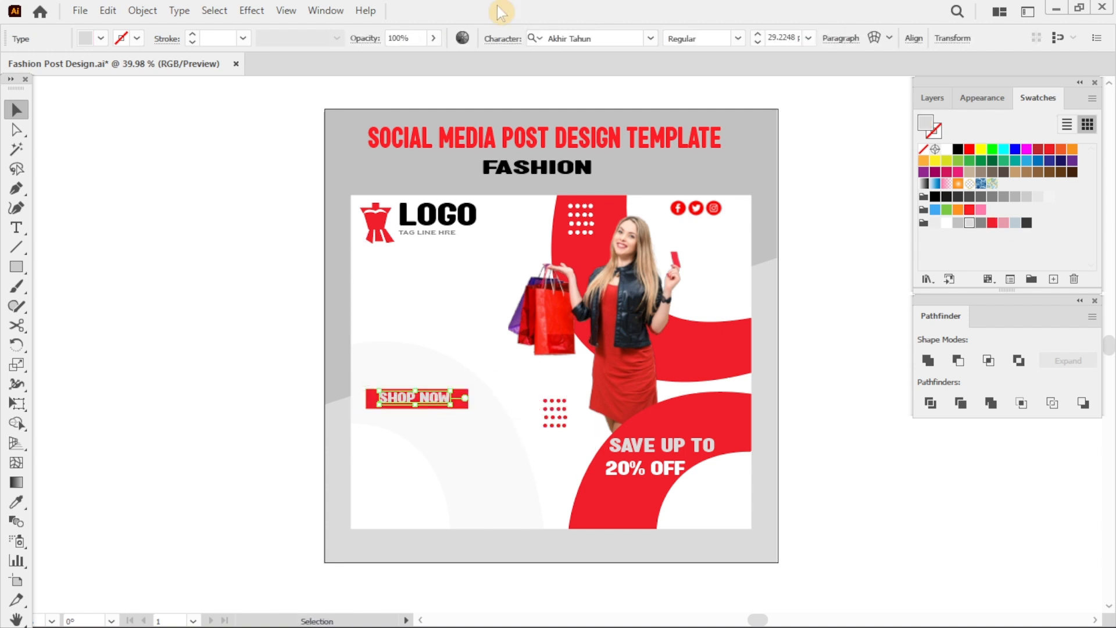
left_click(650, 38)
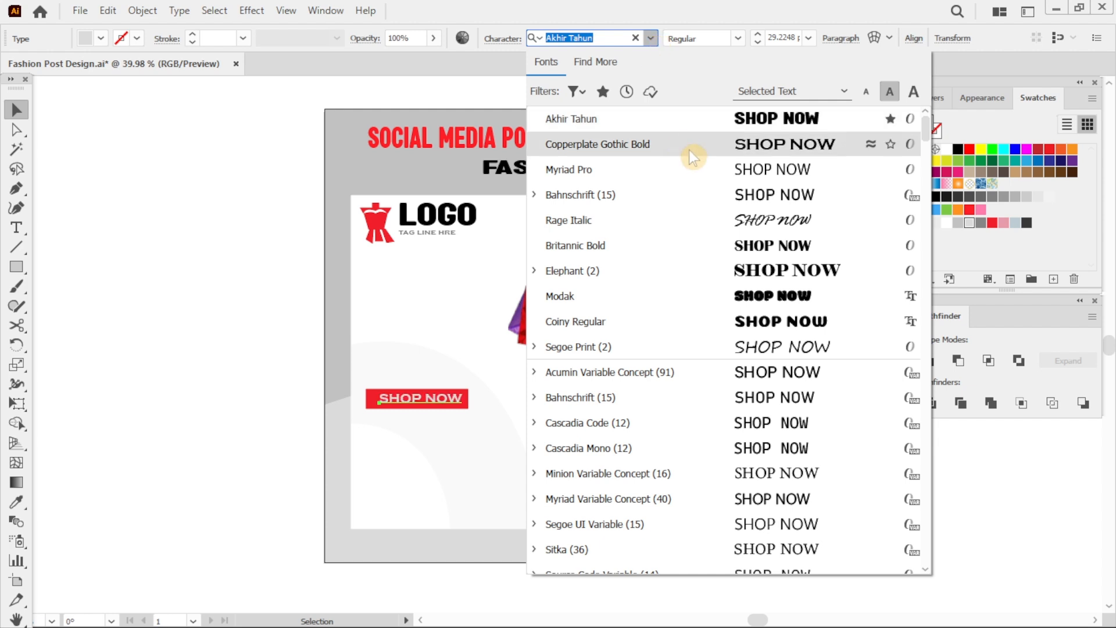
left_click(688, 169)
left_click(770, 274)
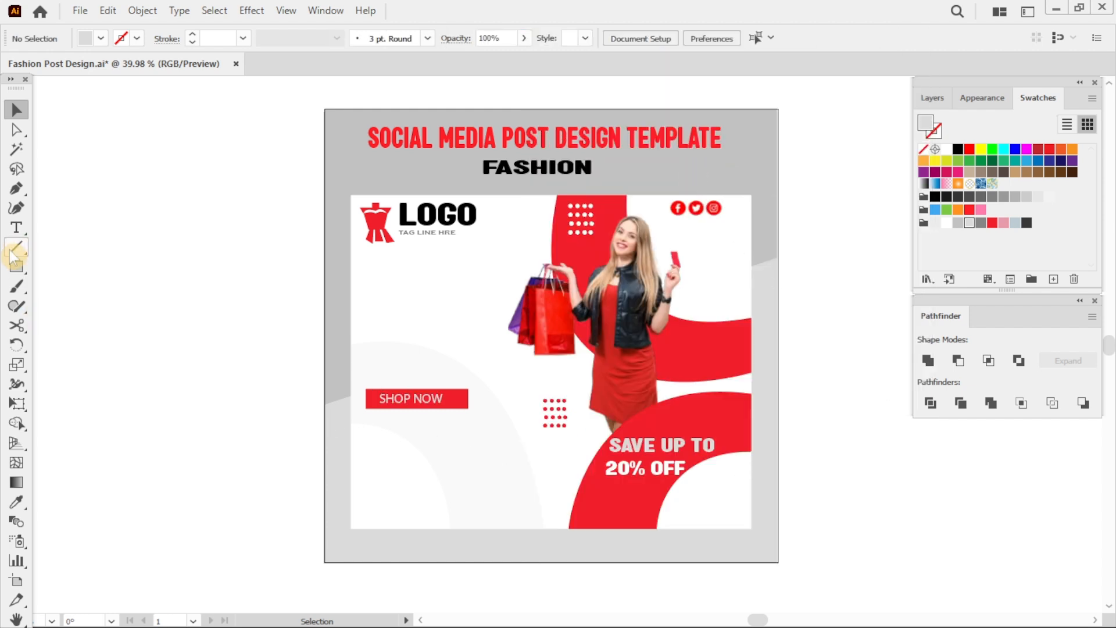
left_click(16, 227)
left_click(397, 418)
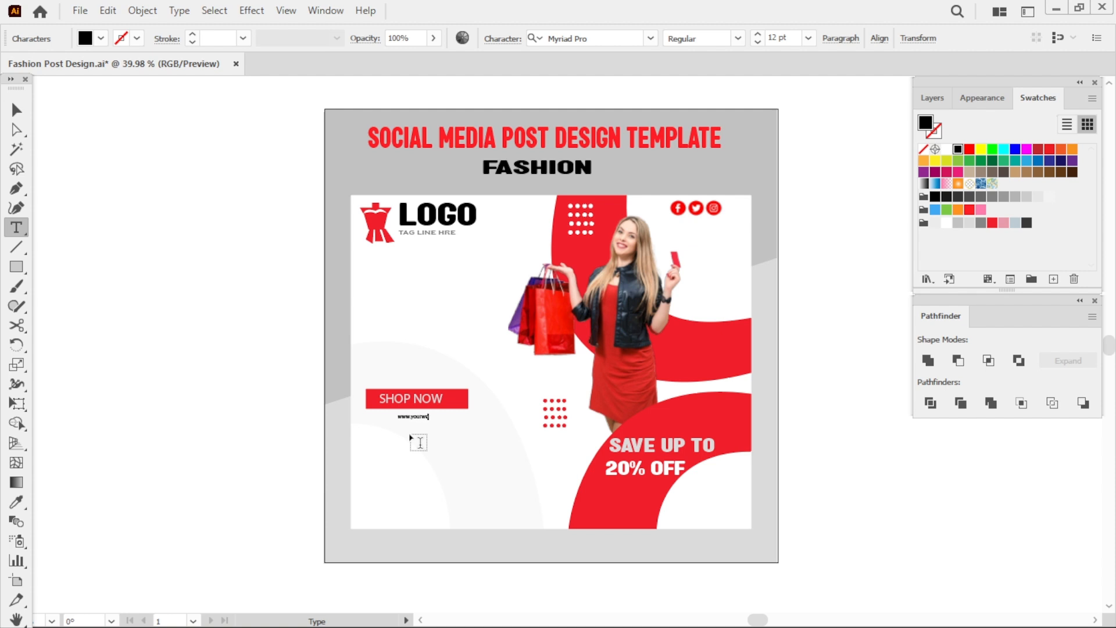
left_click(16, 111)
mouse_move(451, 422)
left_mouse_down()
mouse_move(490, 437)
mouse_move(437, 421)
left_mouse_up()
Set the website text's opacity to 65%, nudge it under the button, and save the file.
left_click(433, 38)
left_click_drag(437, 59, 427, 59)
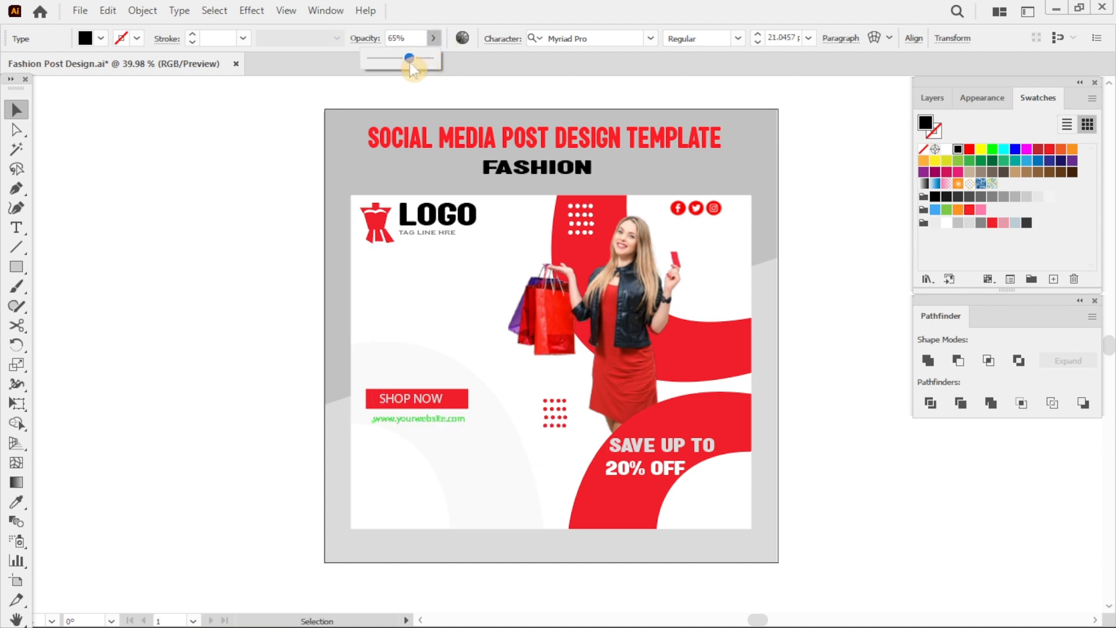
left_click(531, 96)
left_click_drag(451, 428, 442, 418)
key("ctrl+s")
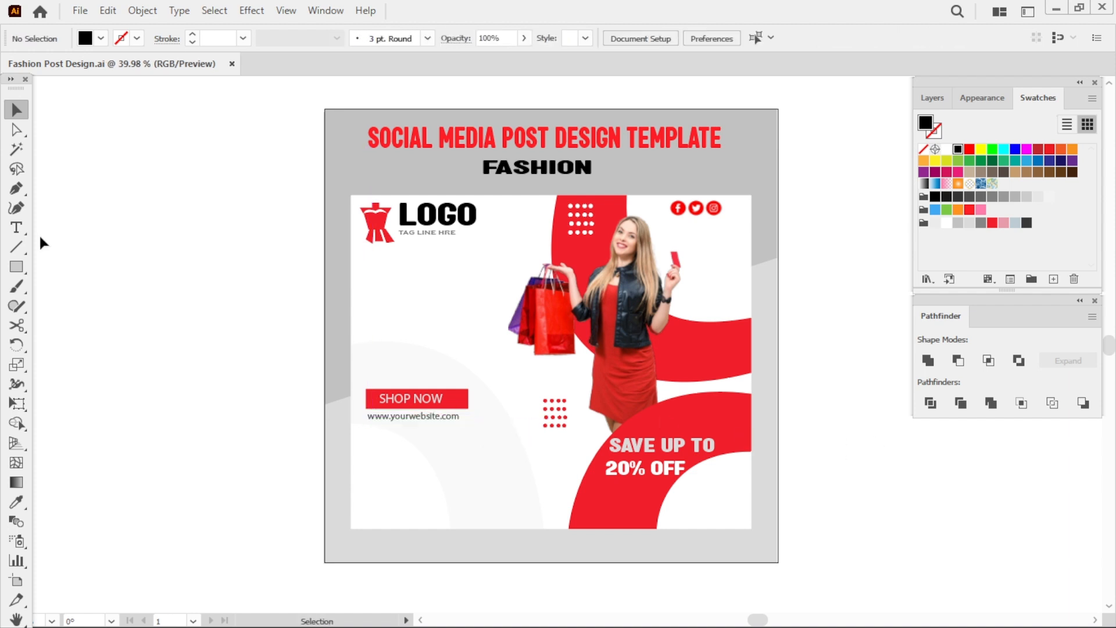
Add red FRIDAY text on the left side above the button and scale it up.
left_click(16, 227)
left_click(992, 226)
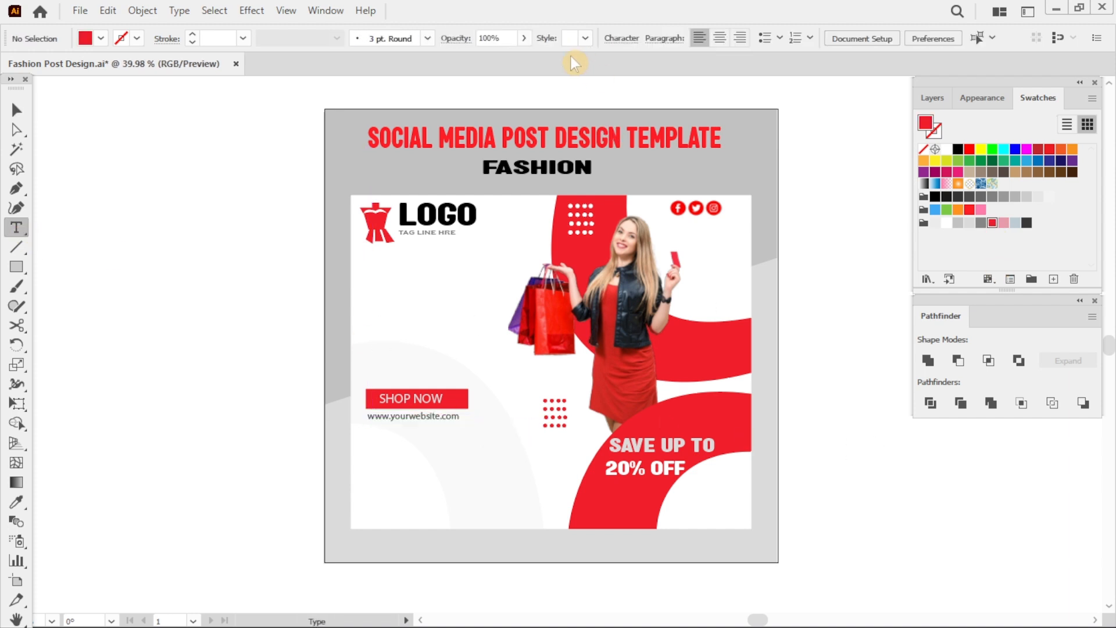
left_click(387, 308)
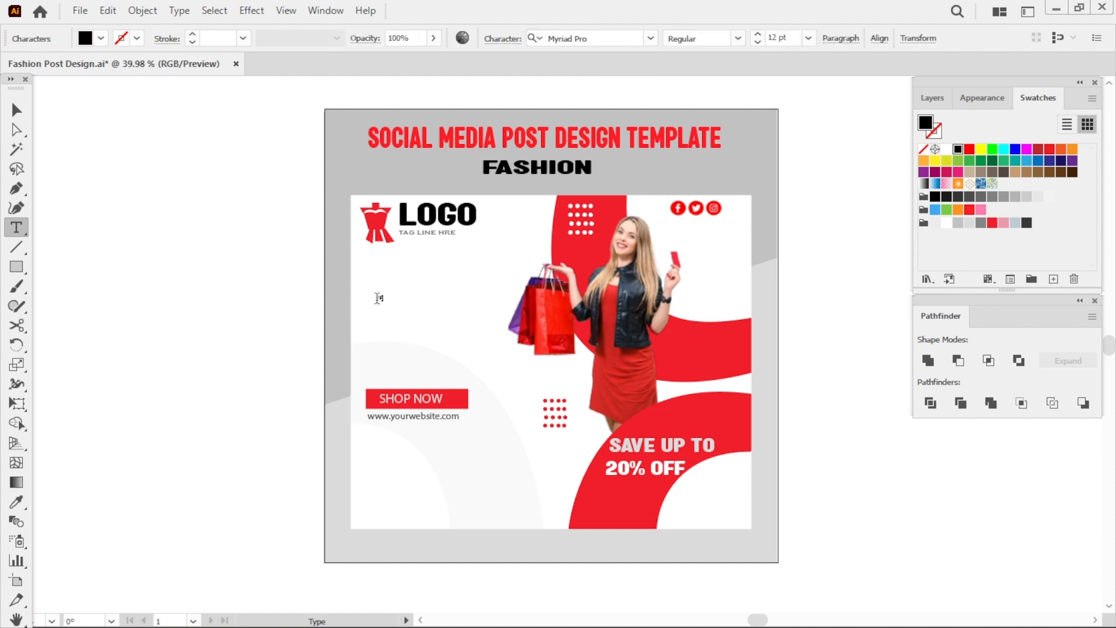
left_click(18, 132)
left_click(17, 111)
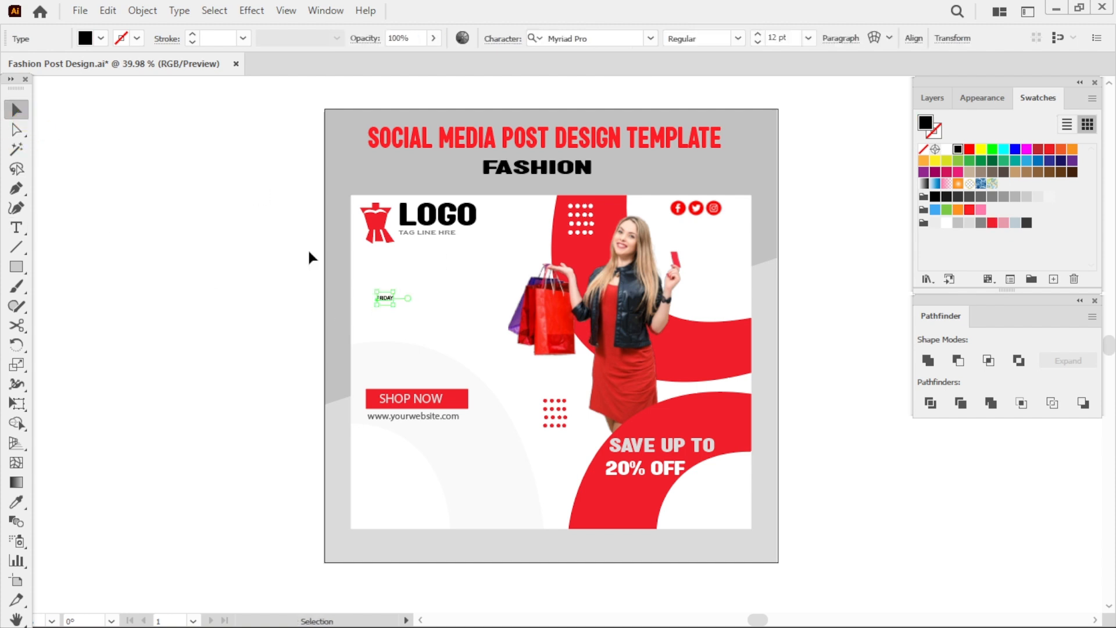
left_click_drag(395, 303, 450, 288)
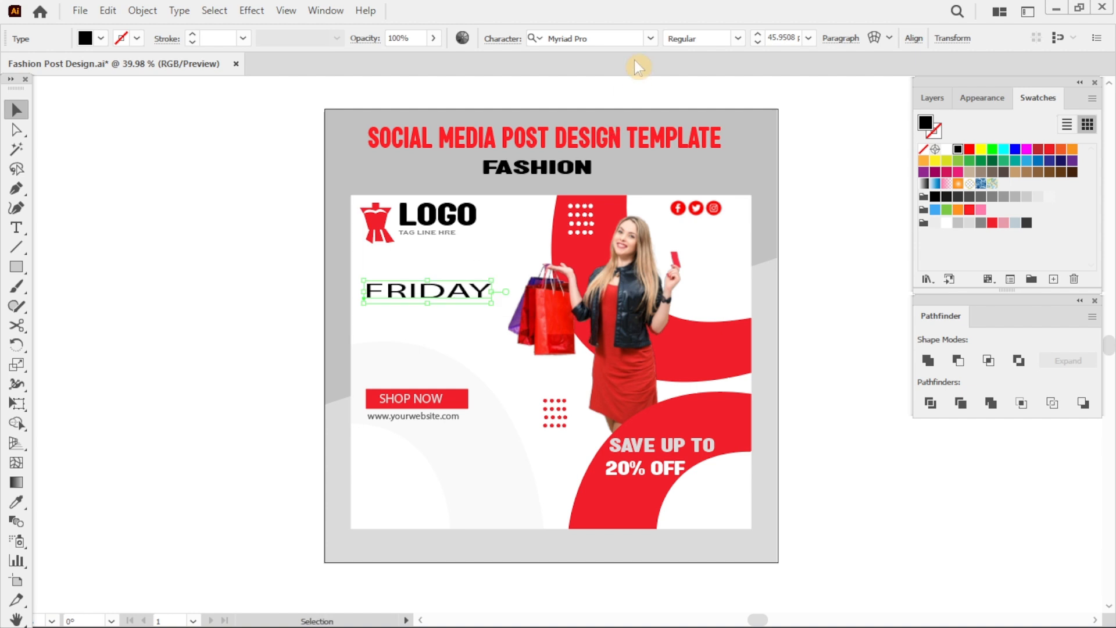
Change FRIDAY's font to Akhir Tahun and enlarge it further.
left_click(651, 37)
left_click(703, 143)
left_click_drag(519, 309, 482, 305)
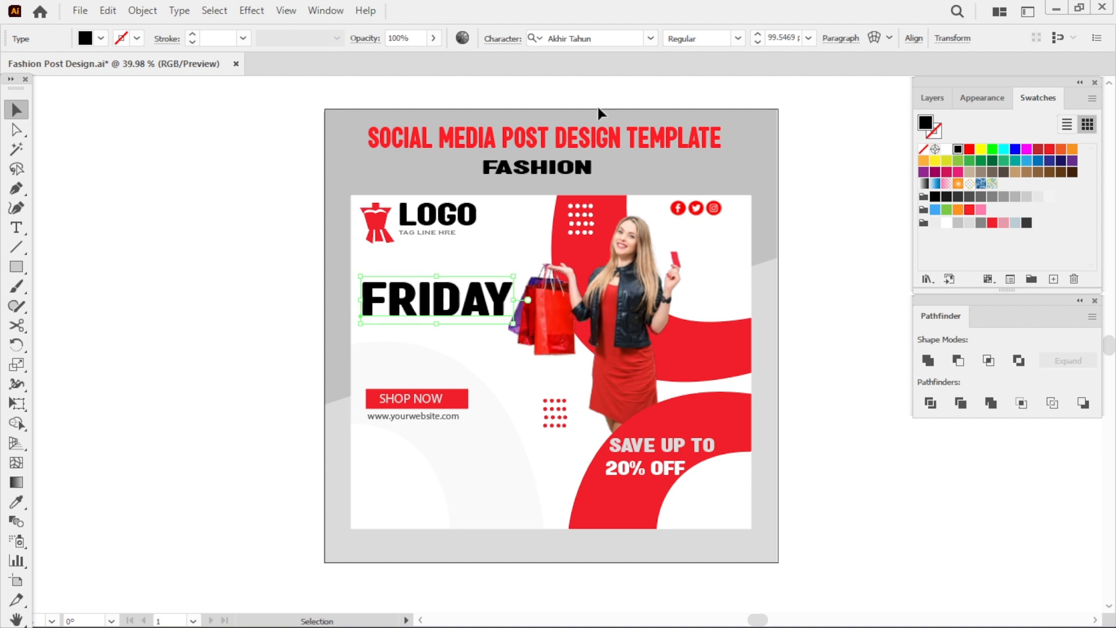
Switch FRIDAY to Copperplate Gothic Bold, color it red, and nudge it into place.
left_click(651, 38)
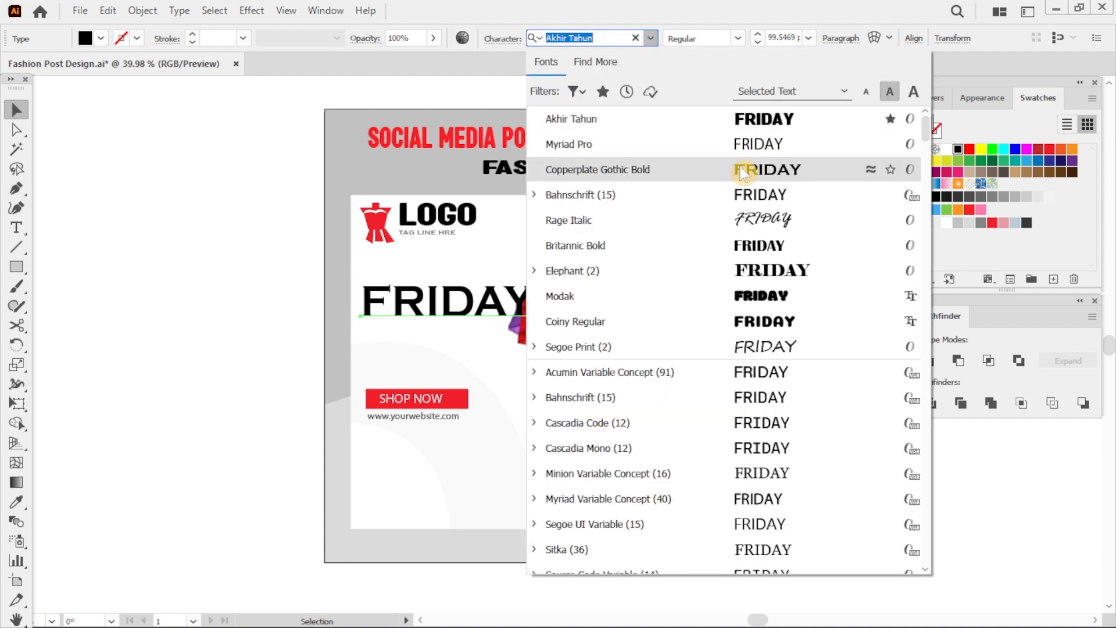
left_click(735, 168)
left_click(970, 210)
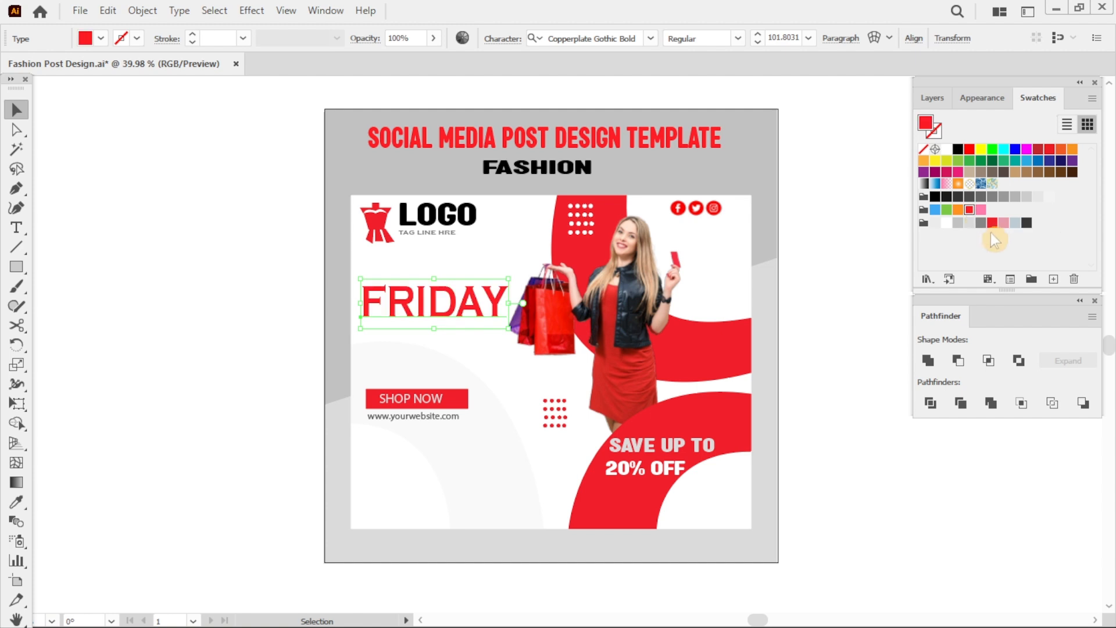
left_click(888, 372)
left_click_drag(487, 315, 482, 315)
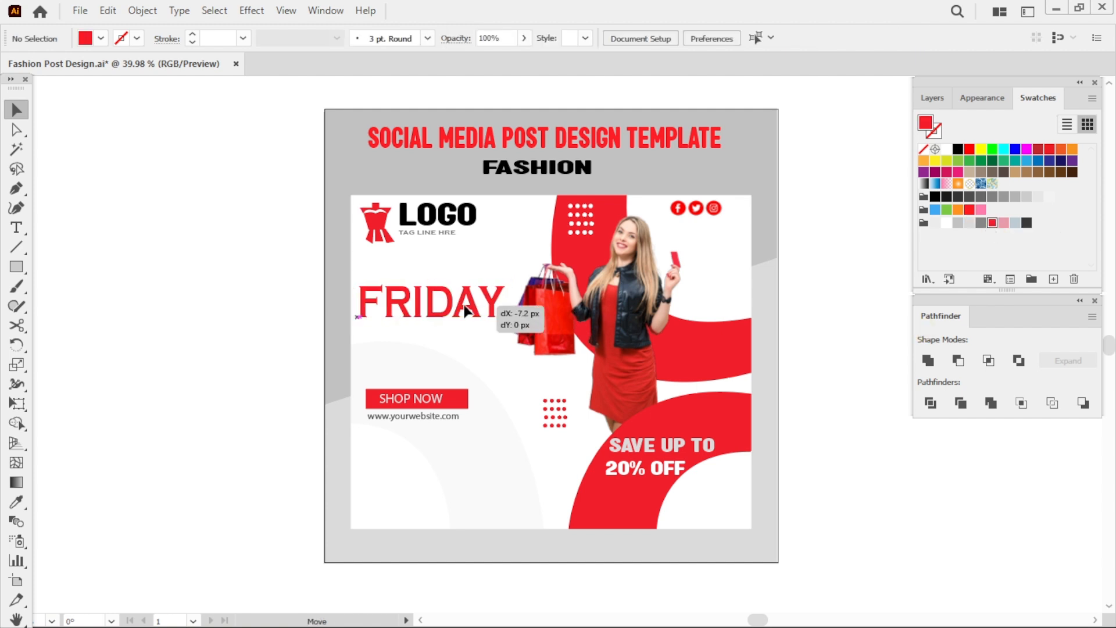
Add Black text in Rage Italic above FRIDAY, then enlarge, rotate and position it.
type("Black")
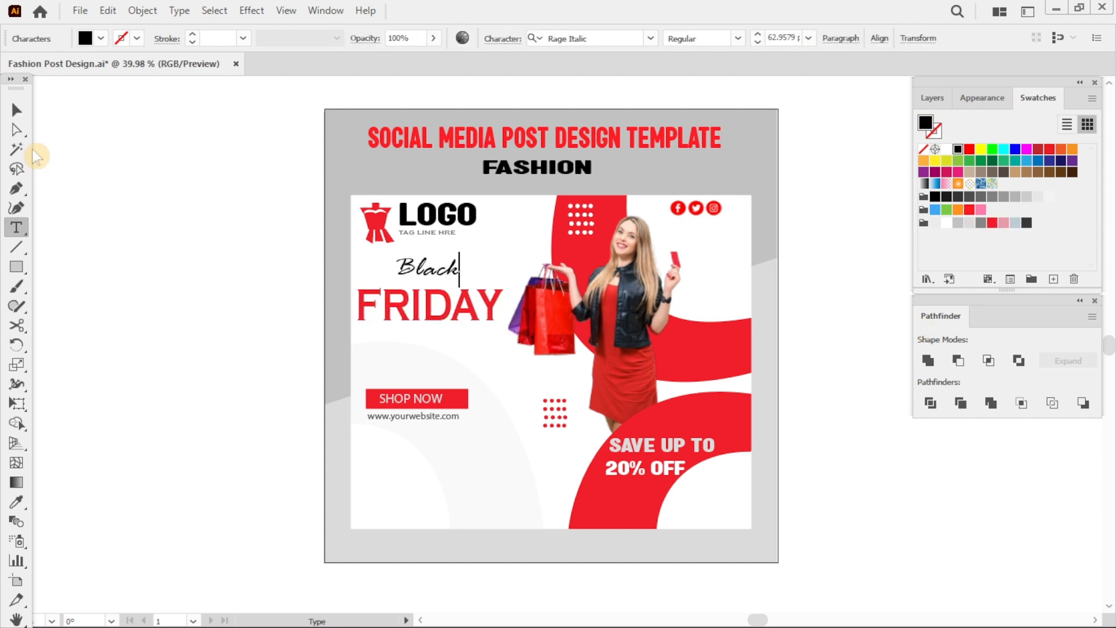
left_click(17, 110)
left_click_drag(478, 290, 512, 244)
left_click(489, 318)
left_click_drag(505, 332, 482, 304)
left_click_drag(537, 324, 456, 310)
left_click_drag(469, 259, 444, 289)
left_click_drag(512, 312, 480, 251)
key("r")
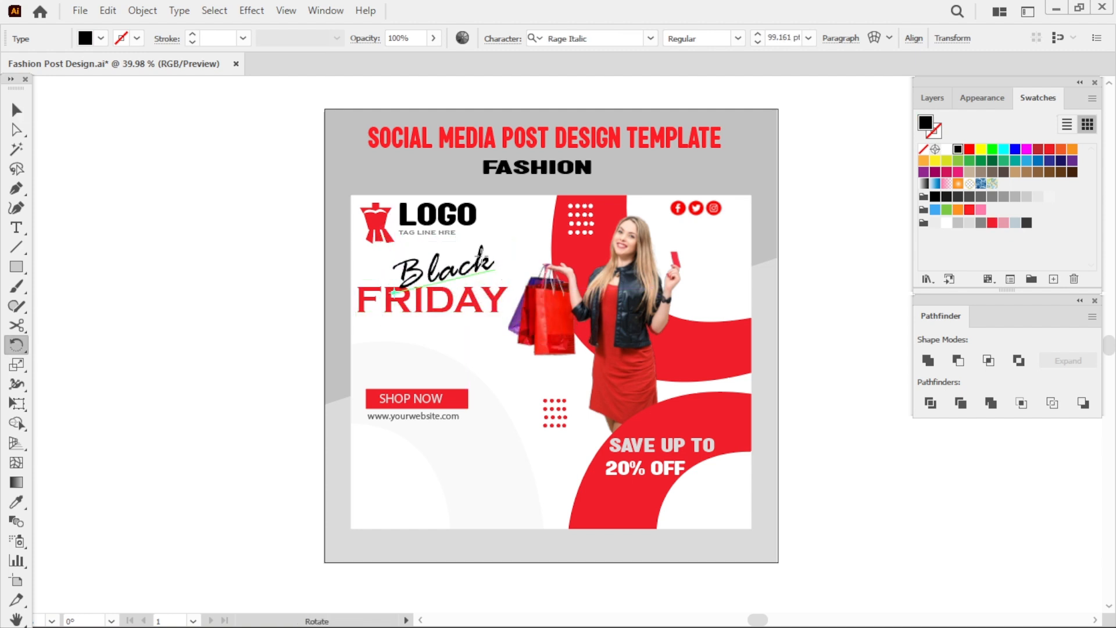
Fine-tune the size and position of the Black and FRIDAY headline text.
key("v")
left_click(581, 219)
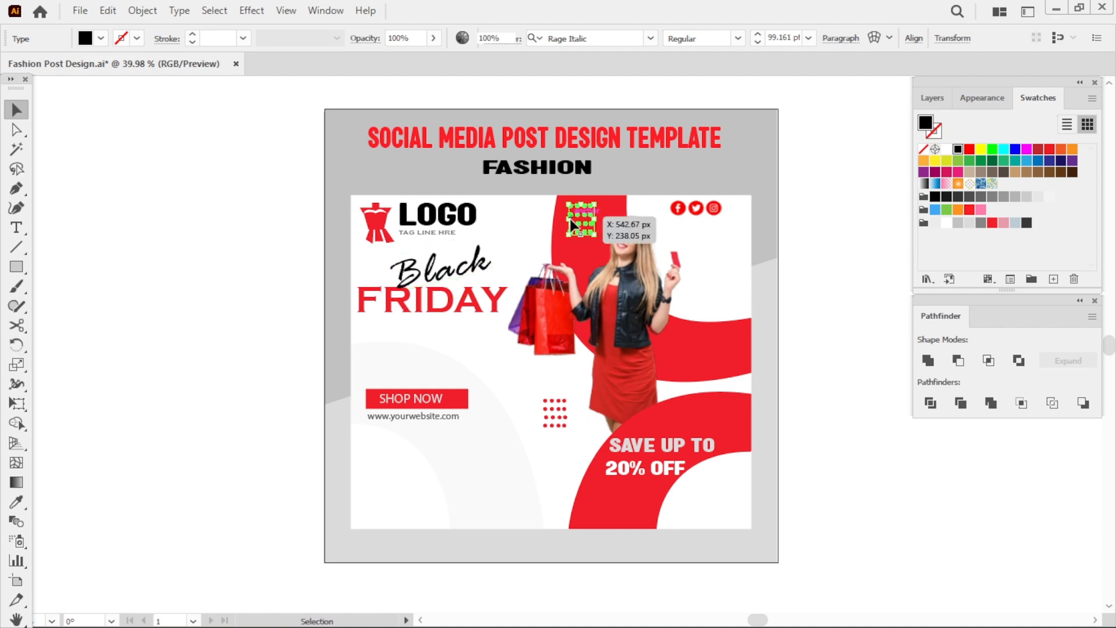
left_click(832, 333)
key("z")
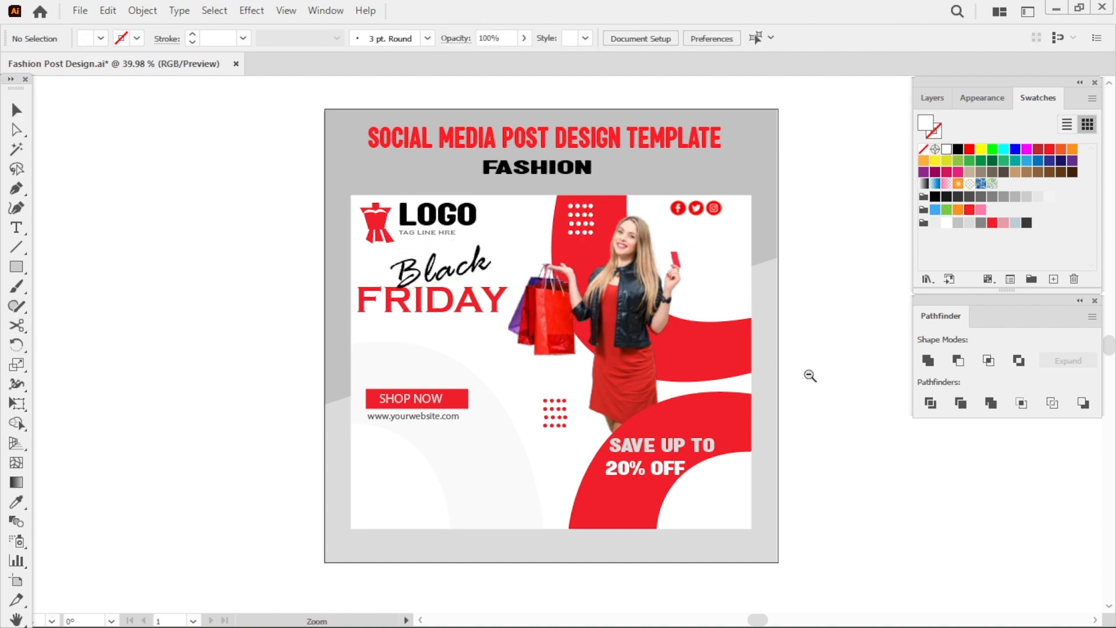
left_click_drag(808, 374, 1089, 498)
key("space")
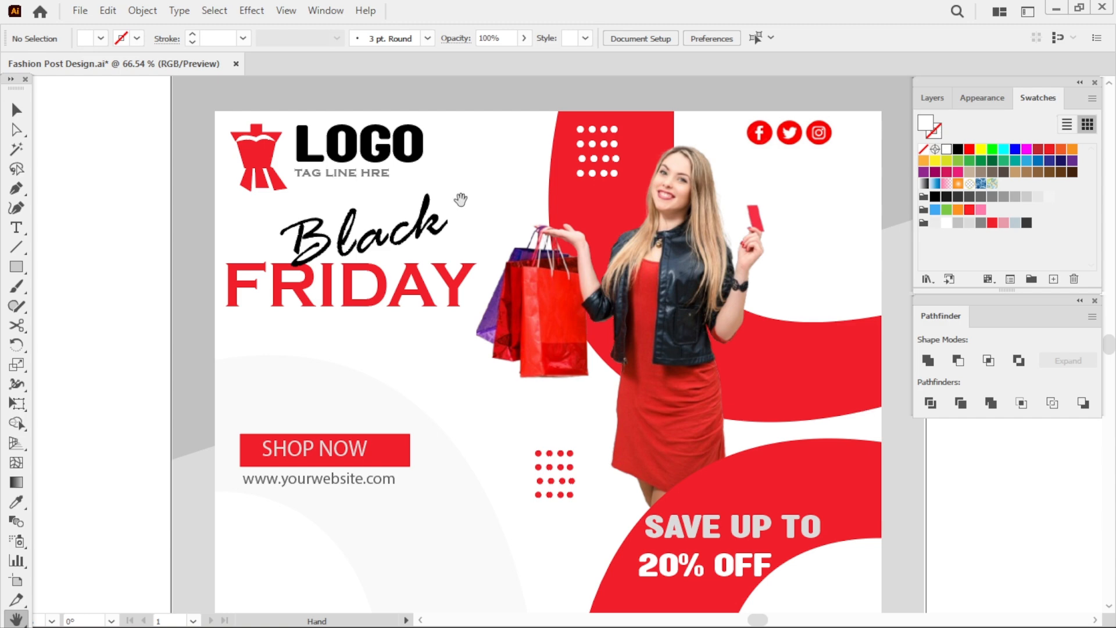
key("v")
left_click_drag(408, 225, 416, 226)
left_click(449, 256)
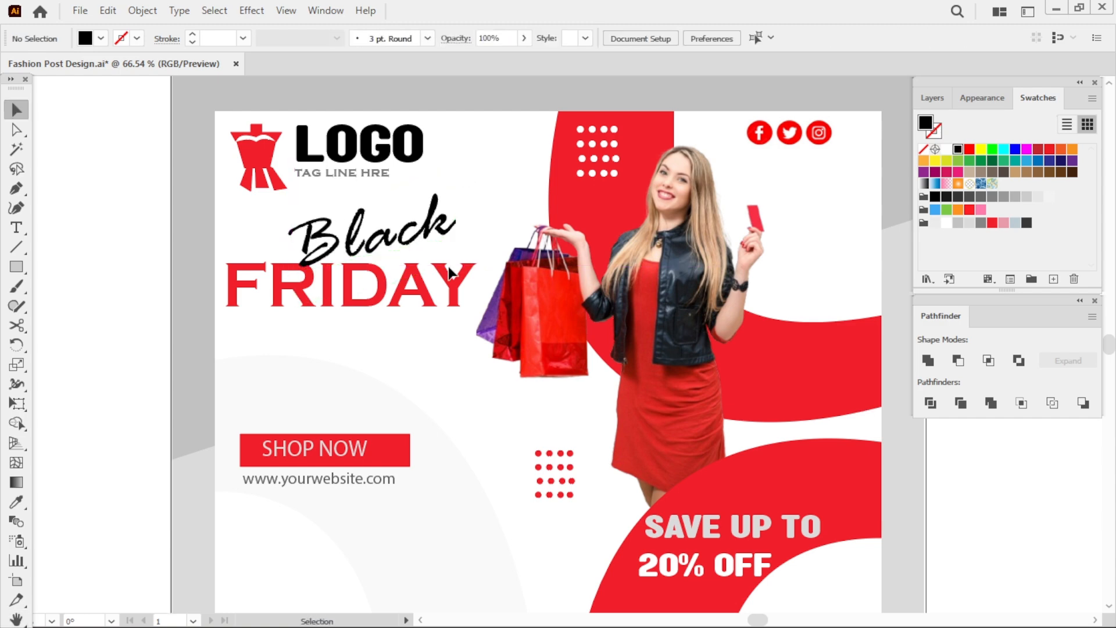
left_click_drag(451, 272, 448, 273)
left_click(502, 211)
left_click(461, 291)
left_click_drag(476, 317, 460, 306)
left_click_drag(427, 279, 430, 281)
left_click(441, 339)
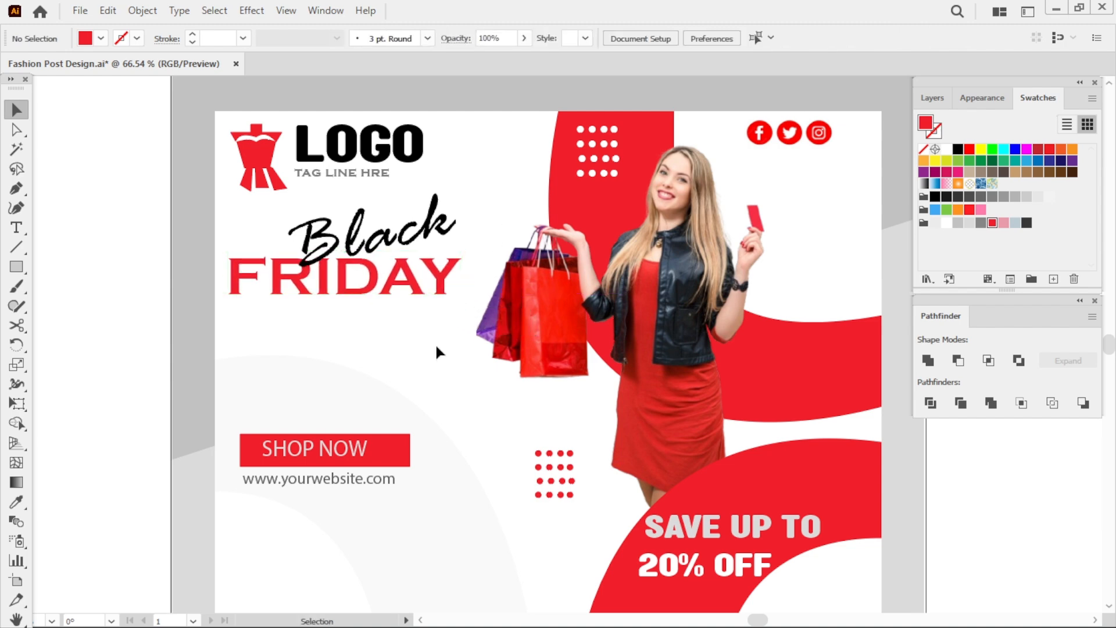
Lock the Background layer.
left_click(937, 97)
left_click(464, 530)
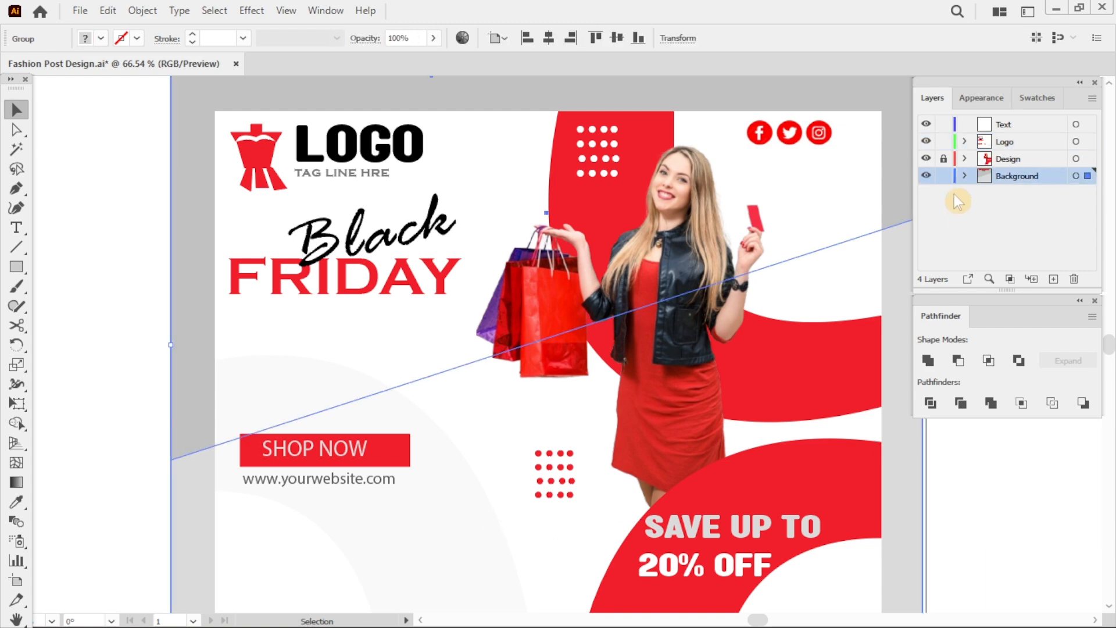
left_click(944, 176)
left_click(943, 158)
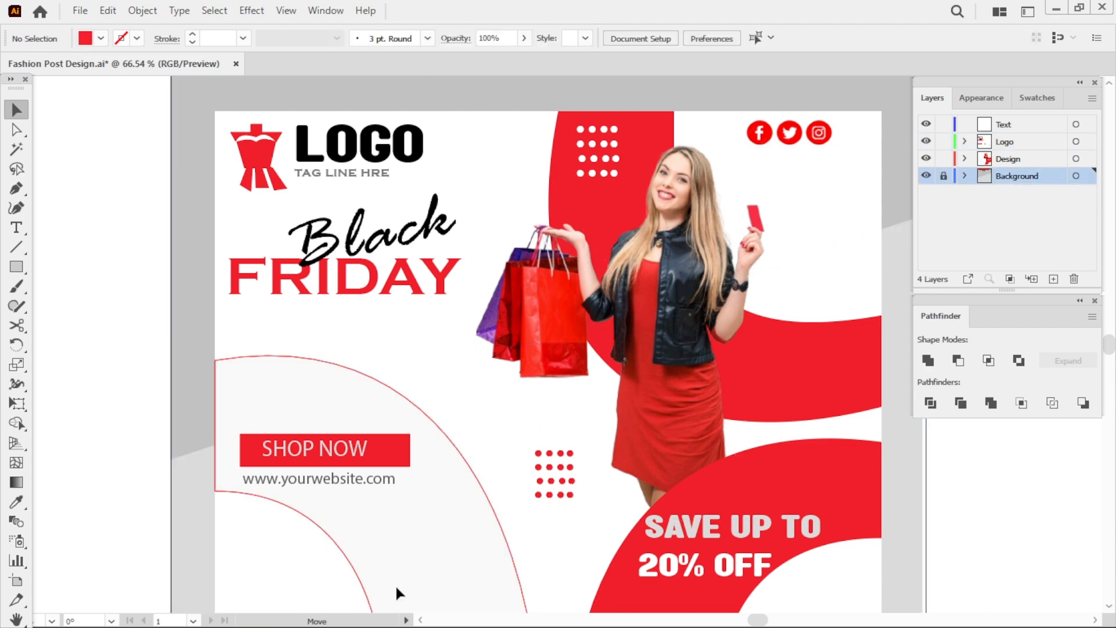
Shift the SHOP NOW button and the website text slightly to the left.
left_click_drag(397, 587, 389, 603)
left_click(494, 504)
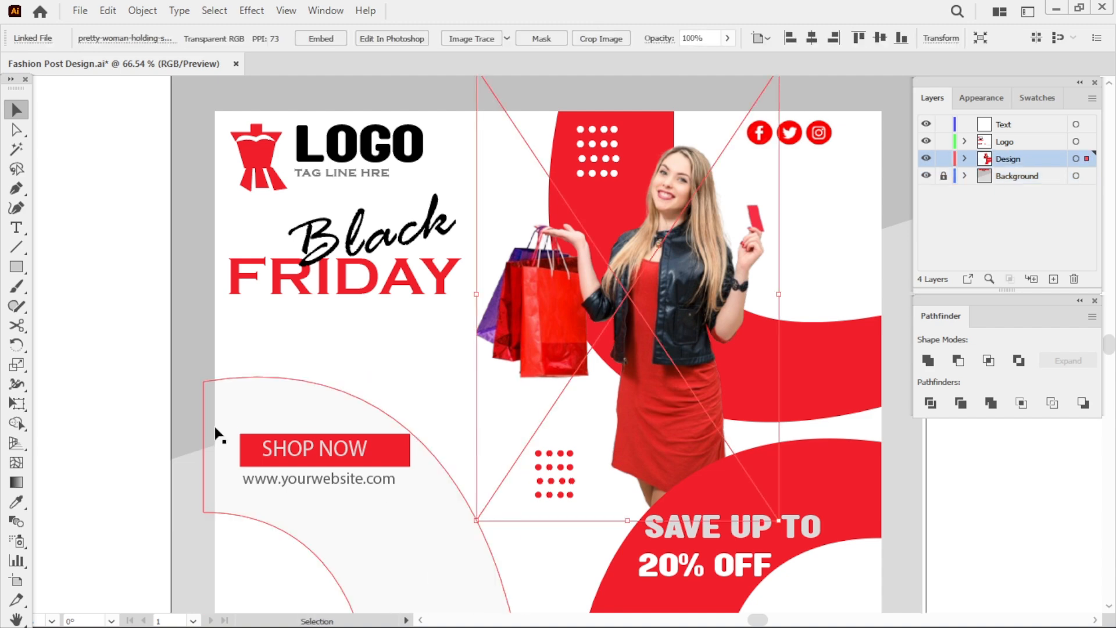
left_click(297, 459)
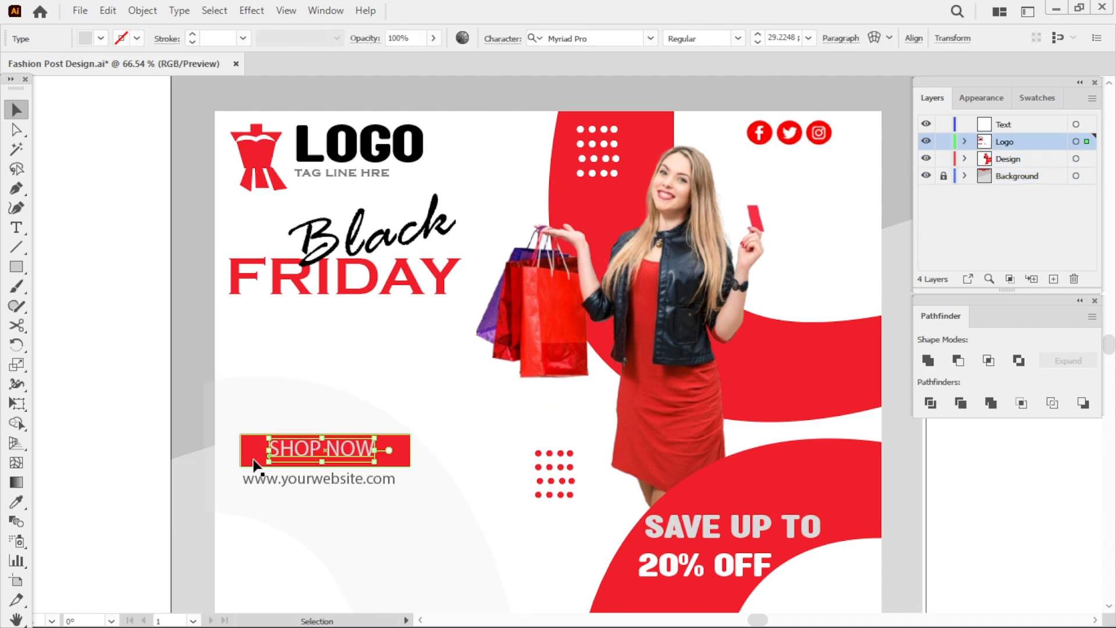
left_click_drag(247, 462, 237, 462)
left_click(308, 495)
left_click(451, 364)
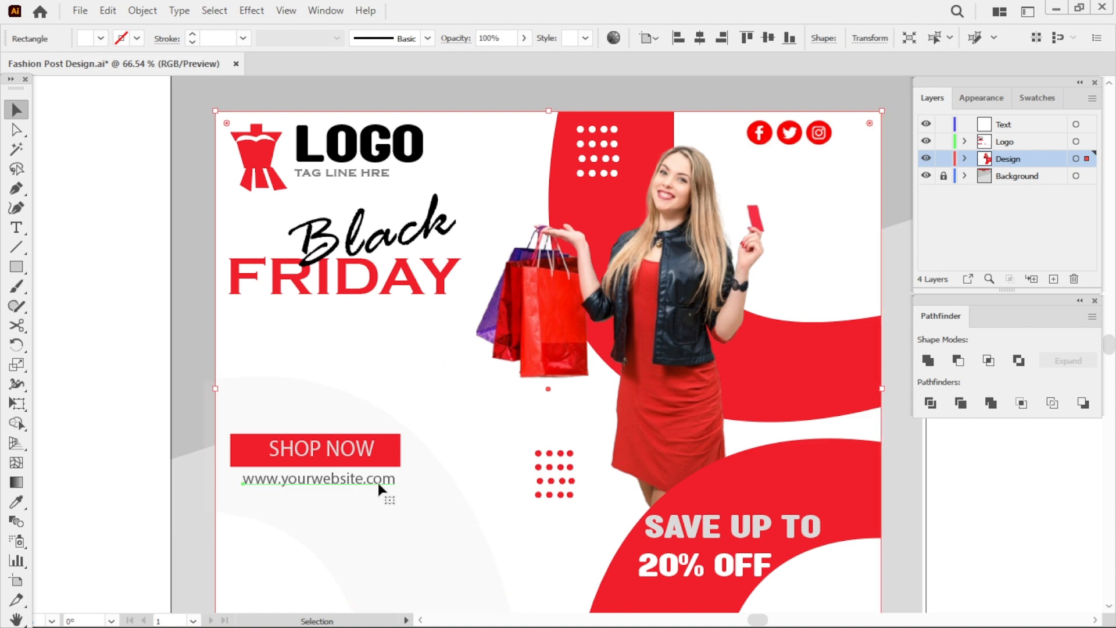
left_click_drag(369, 483, 367, 476)
left_click(413, 390)
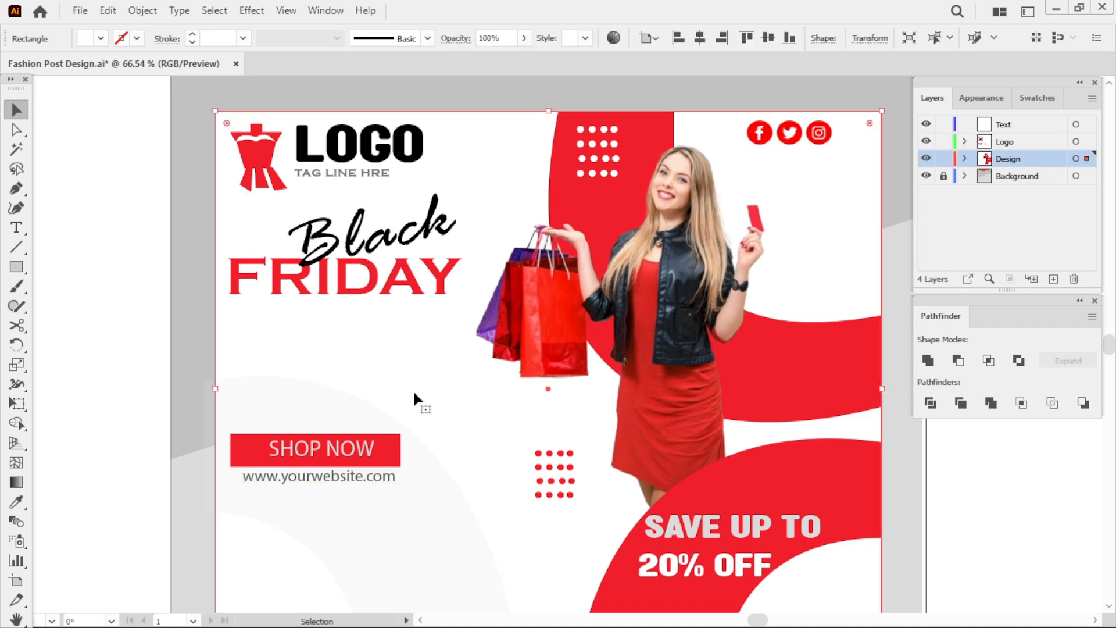
Lock the Design layer and make the Text layer the active layer.
left_click(944, 159)
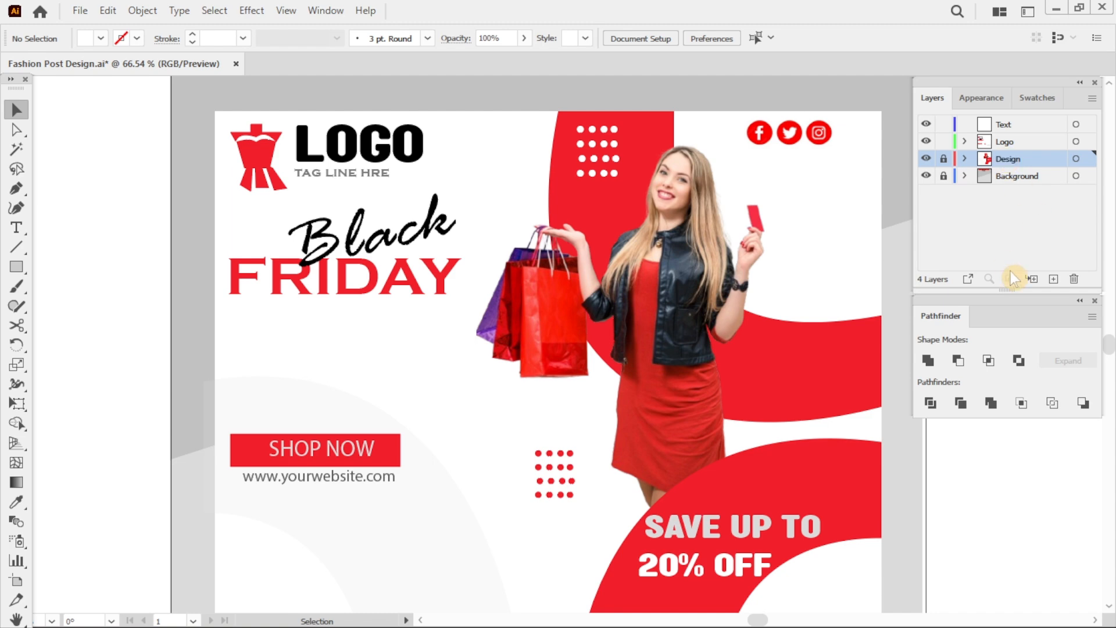
key("m")
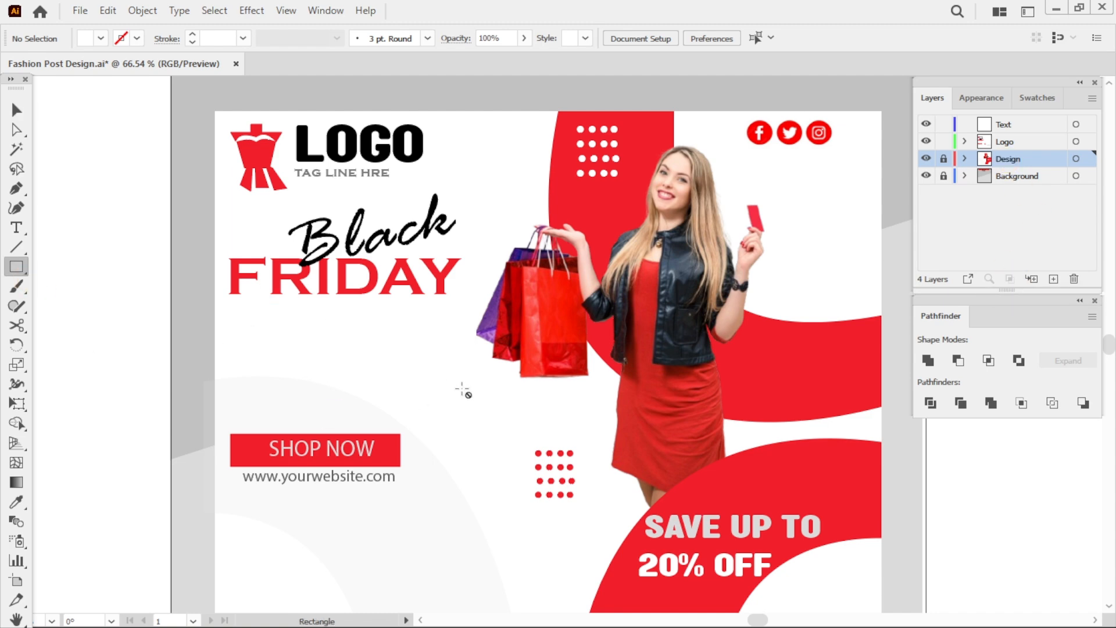
left_click(964, 142)
left_click(984, 142)
left_click(992, 128)
left_click(965, 141)
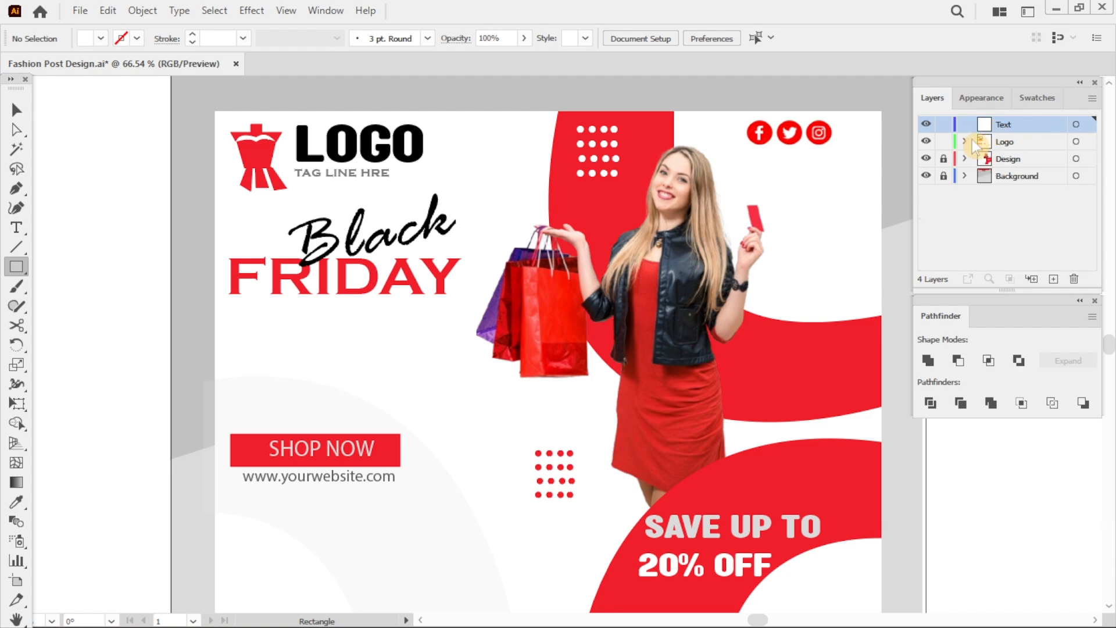
Draw a dark gray rectangle below the FRIDAY headline.
left_click_drag(237, 317, 425, 351)
left_click(1041, 99)
left_click(1028, 224)
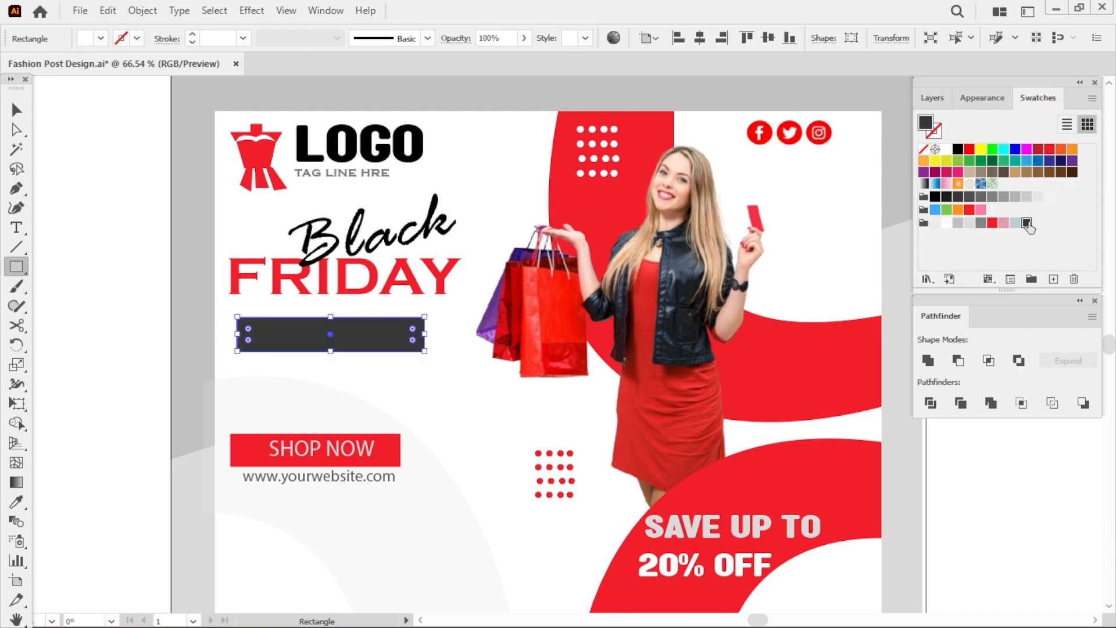
Add white LIMITED TIME OFFER text in Copperplate Gothic Bold inside the dark gray rectangle.
key("v")
left_click(446, 377)
left_click(21, 228)
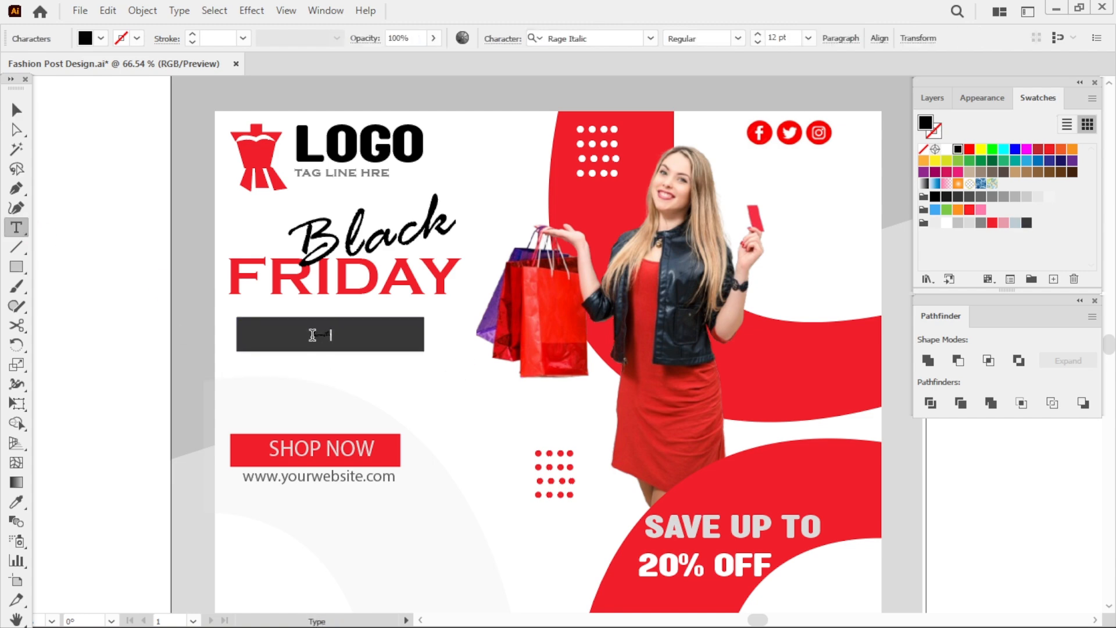
key("Escape")
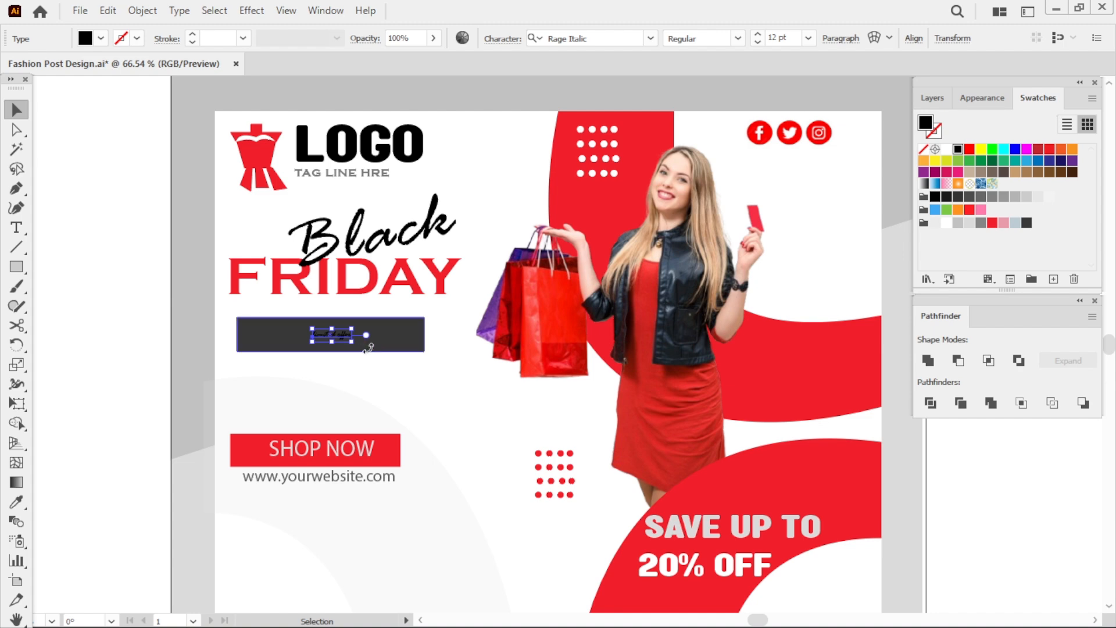
left_click(947, 222)
mouse_move(351, 342)
left_mouse_down()
mouse_move(424, 357)
mouse_move(340, 340)
left_mouse_up()
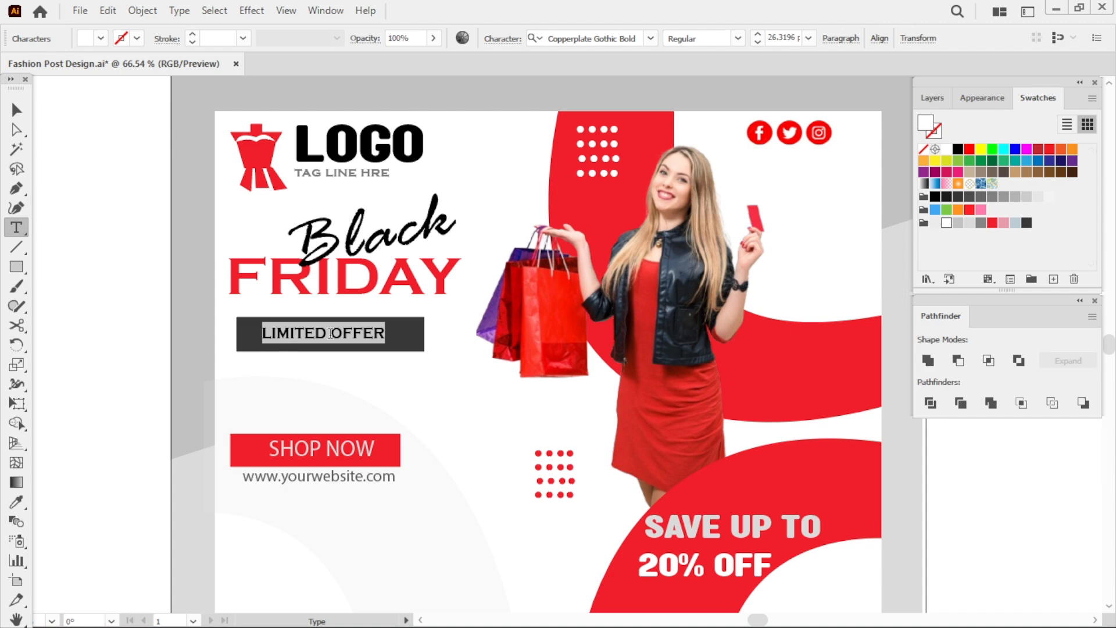
left_click(319, 332)
type("TIME OFFER")
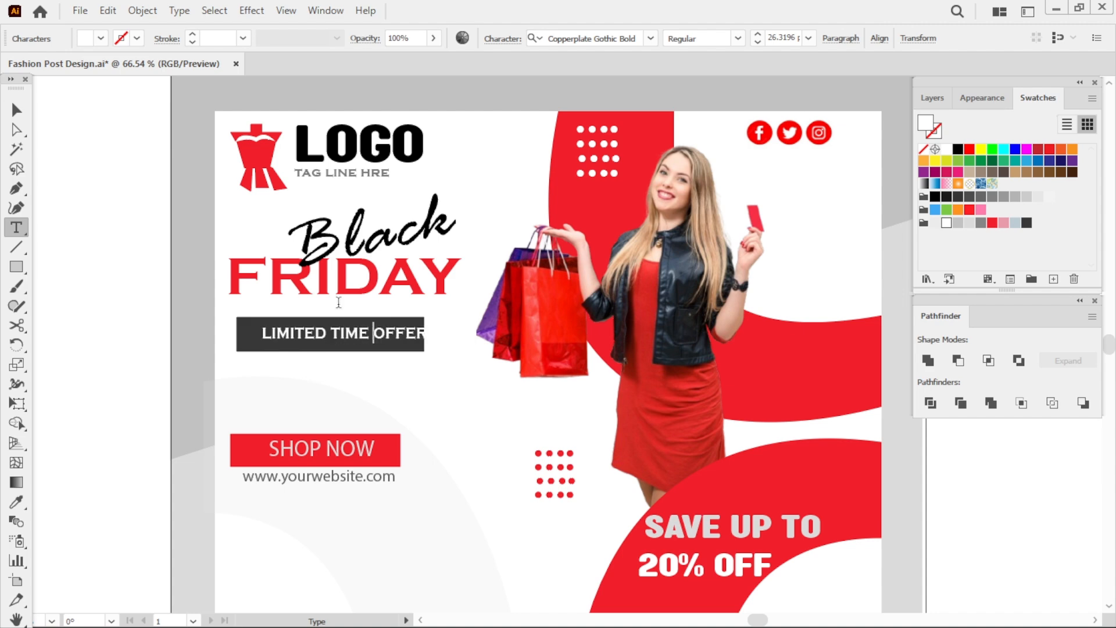
Lower the LIMITED TIME OFFER text's opacity to 87%.
left_click(16, 110)
left_click(433, 37)
mouse_move(431, 59)
left_mouse_down()
mouse_move(402, 60)
mouse_move(424, 64)
left_mouse_up()
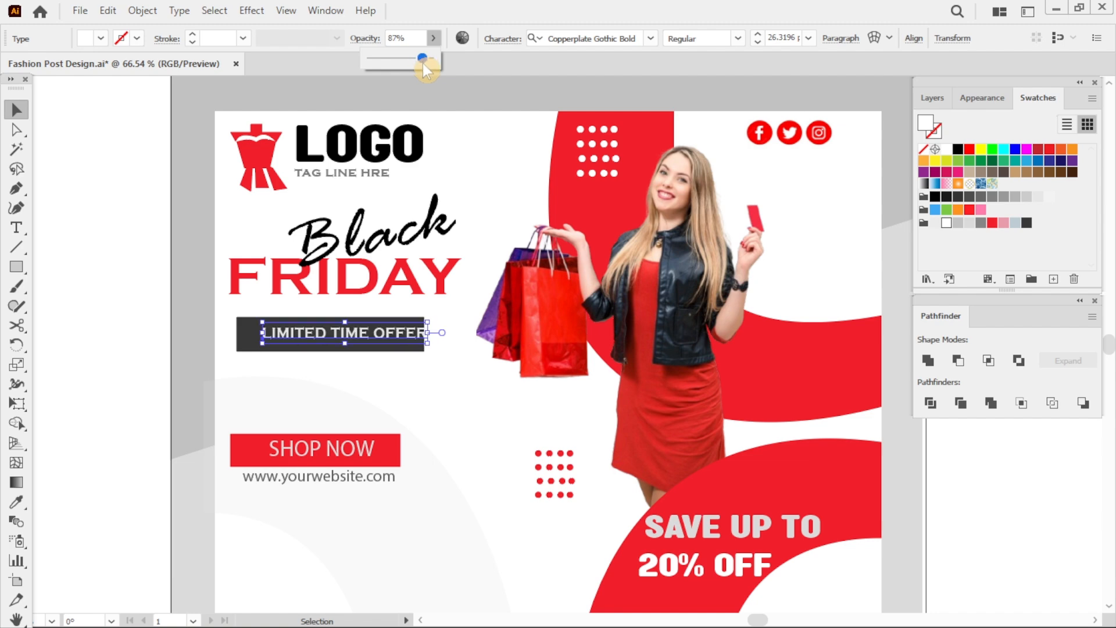
left_click(407, 379)
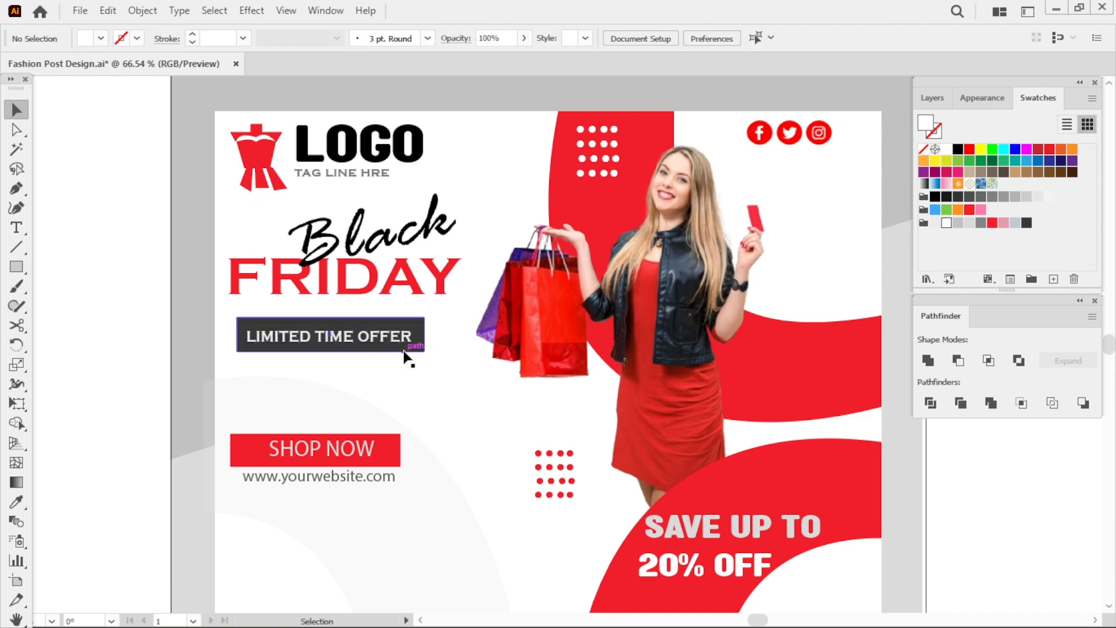
Group the LIMITED TIME OFFER text with its dark gray rectangle and scale the banner down.
left_click_drag(398, 371, 344, 350)
key("ctrl+g")
left_click_drag(424, 351, 392, 323)
left_click(377, 354)
left_click(438, 458)
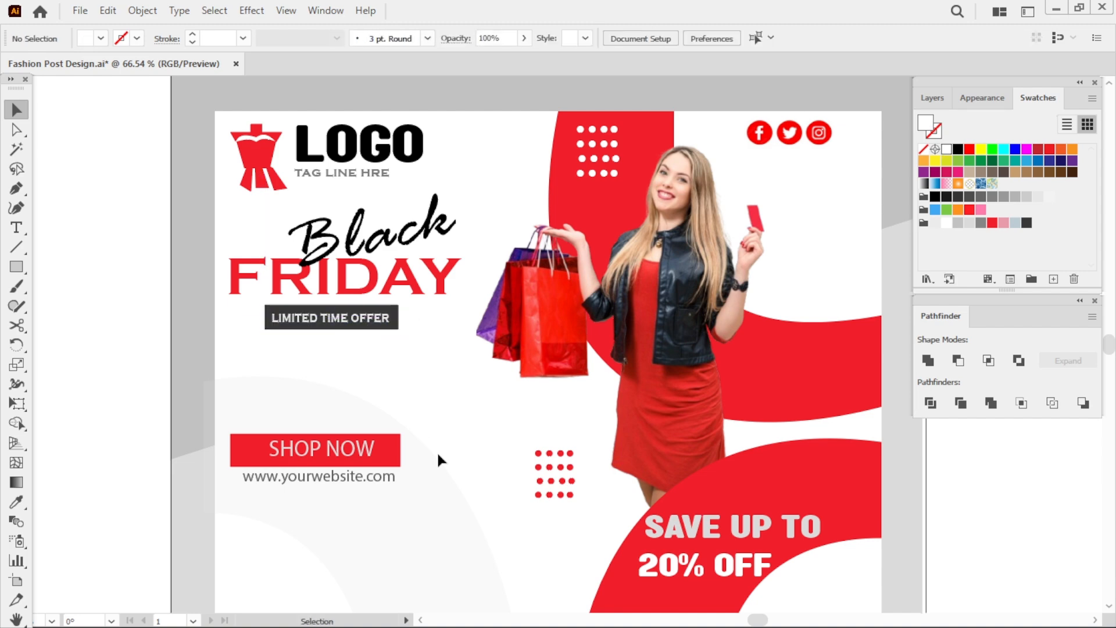
Add an area text box of placeholder paragraph text below the LIMITED TIME OFFER banner.
left_click(15, 228)
left_click_drag(256, 353, 385, 367)
left_click(16, 111)
left_click(483, 404)
left_click(440, 403)
left_click(432, 363)
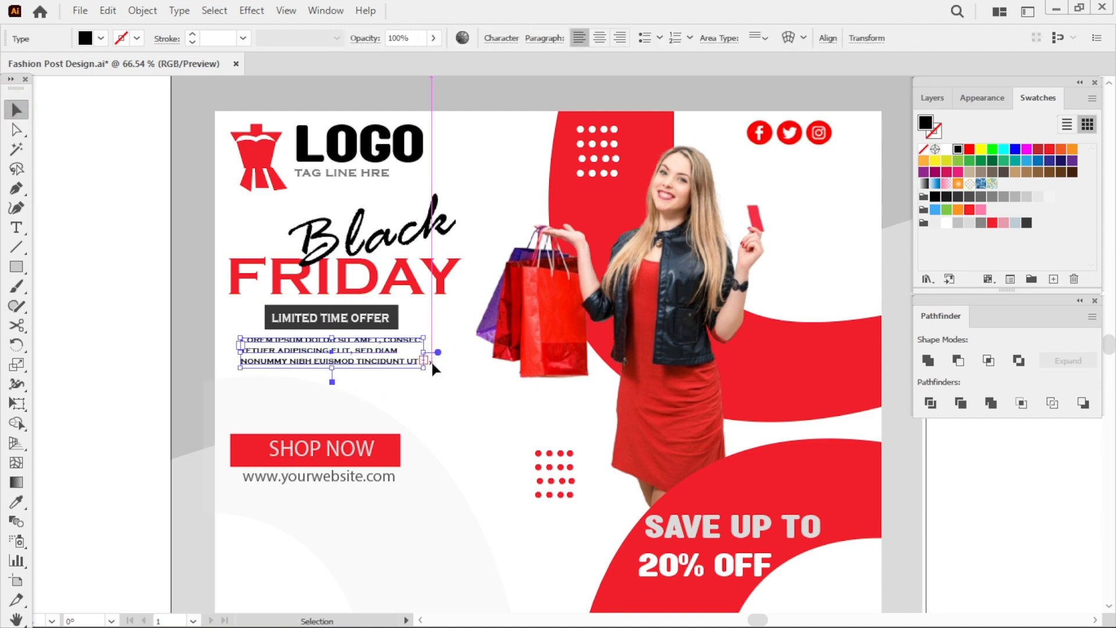
left_click(109, 327)
left_click(386, 367)
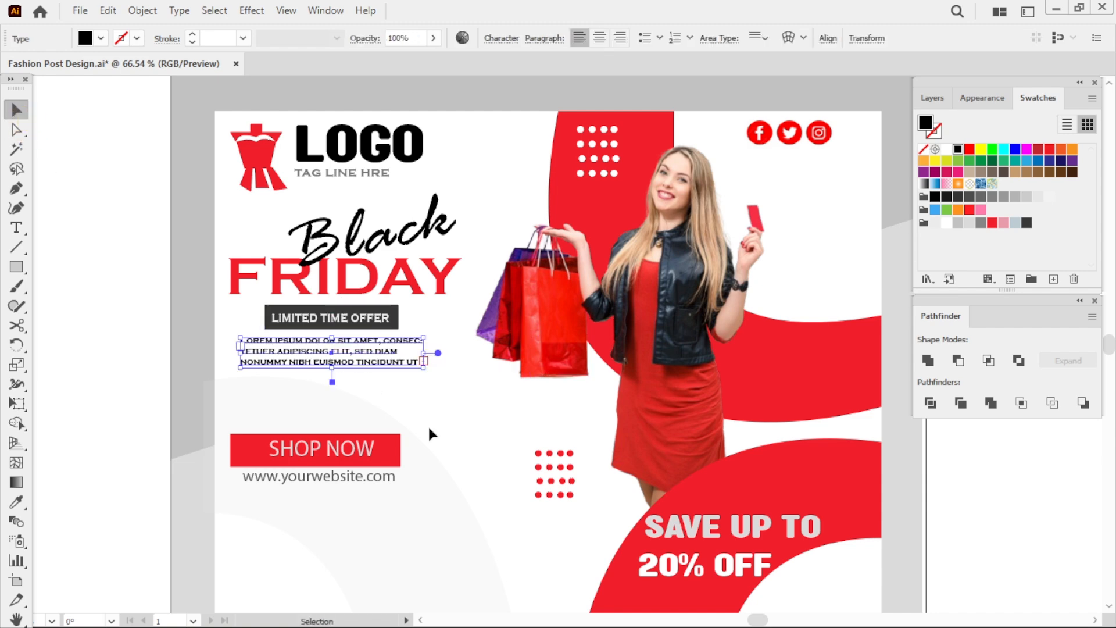
left_click(460, 426)
Duplicate the SHOP NOW text below the website and change the copy to CALL FOR HOME DELIVERY.
left_click(361, 451)
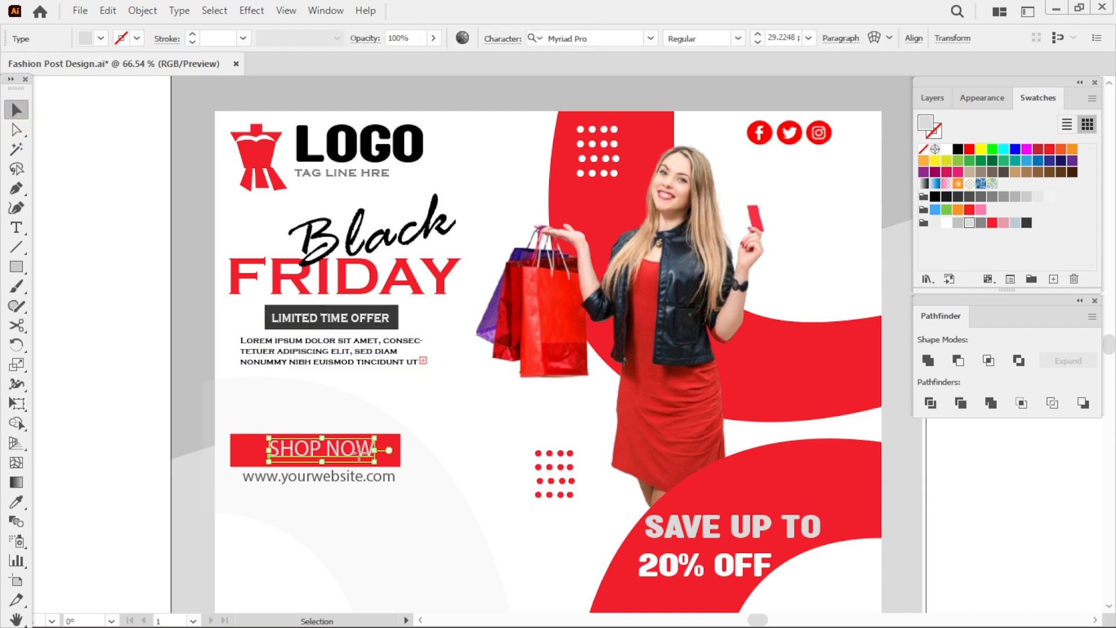
left_click_drag(353, 449, 451, 531)
left_click(486, 526)
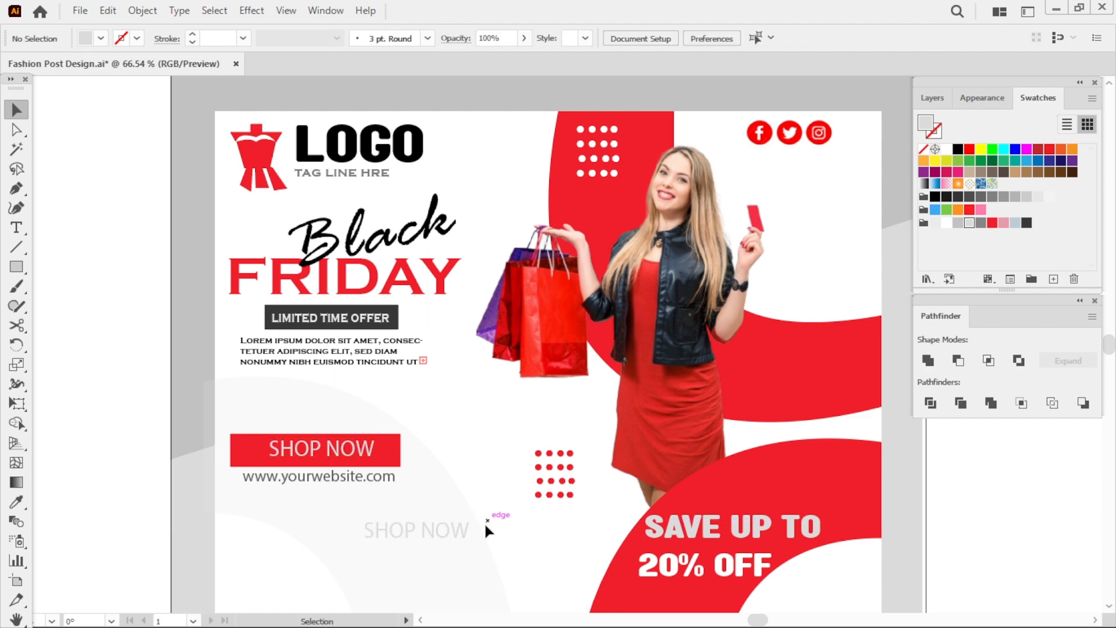
left_click(468, 531)
key("t")
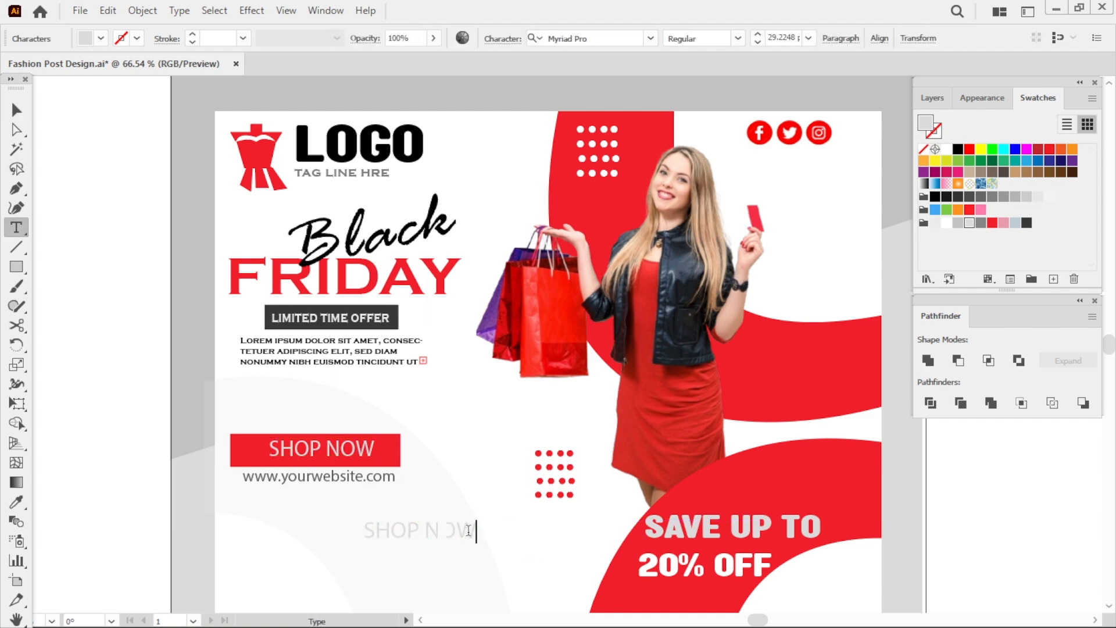
key("BackSpace")
key("BackSpace")
key("BackSpace")
key("BackSpace")
key("BackSpace")
key("BackSpace")
key("BackSpace")
key("BackSpace")
type("CALL FOR HOME DELIVERY")
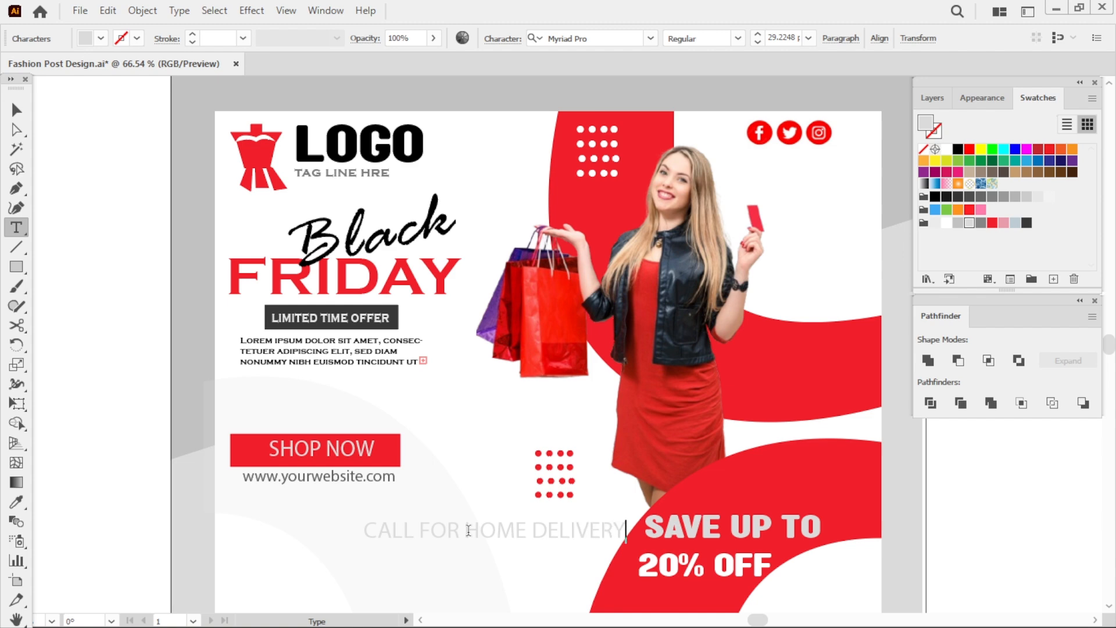
Color the CALL FOR HOME DELIVERY text pink and scale it down.
left_click(16, 129)
left_click(1003, 223)
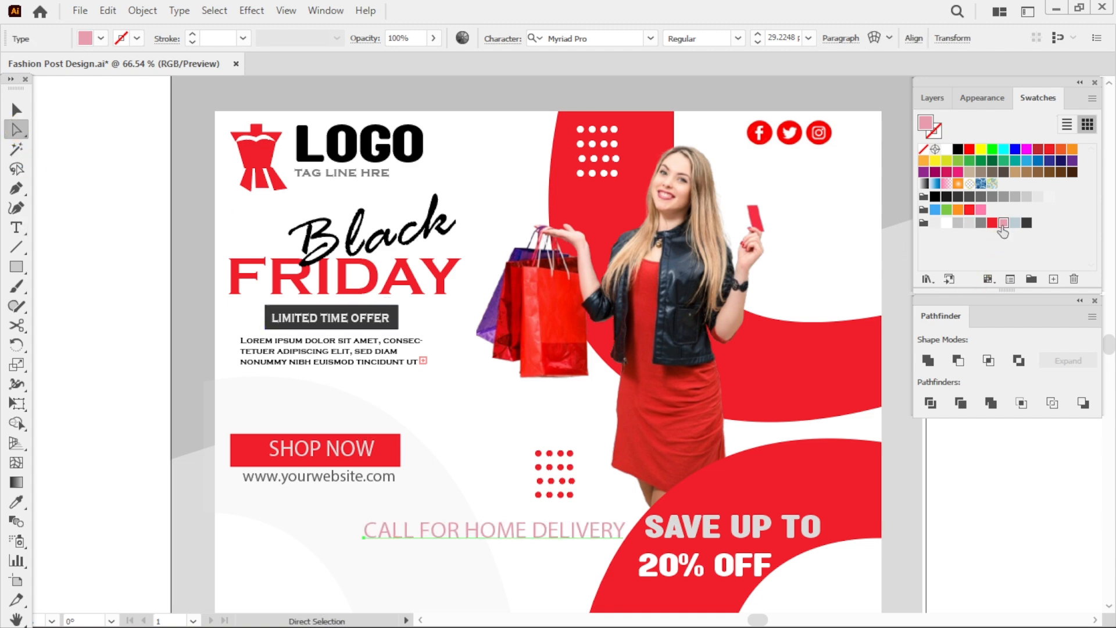
key("v")
left_click_drag(626, 545, 534, 522)
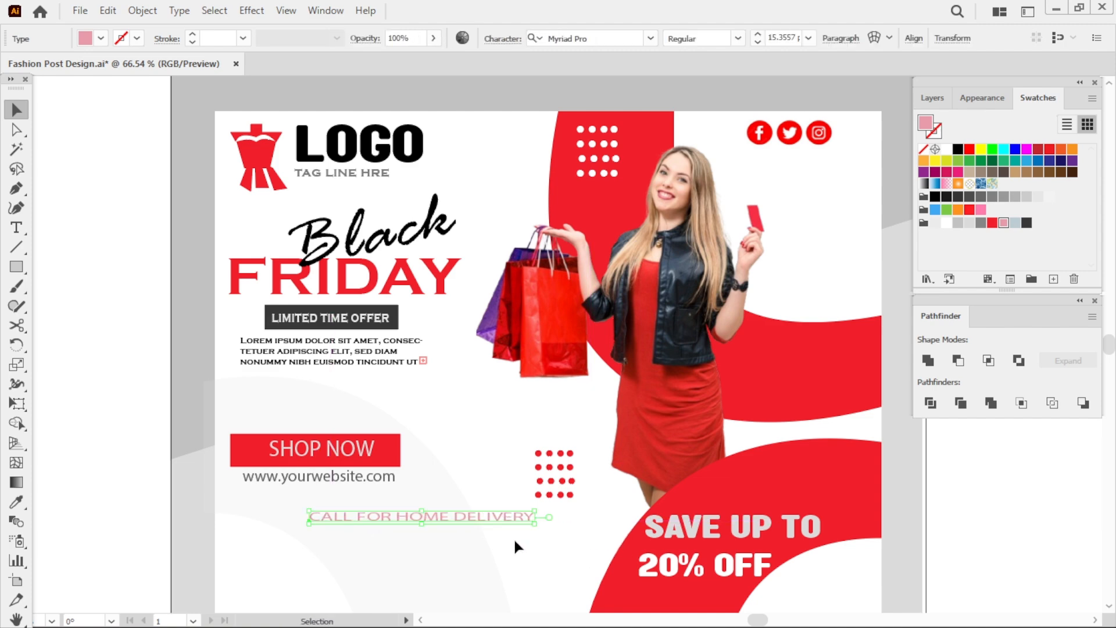
left_click(541, 549)
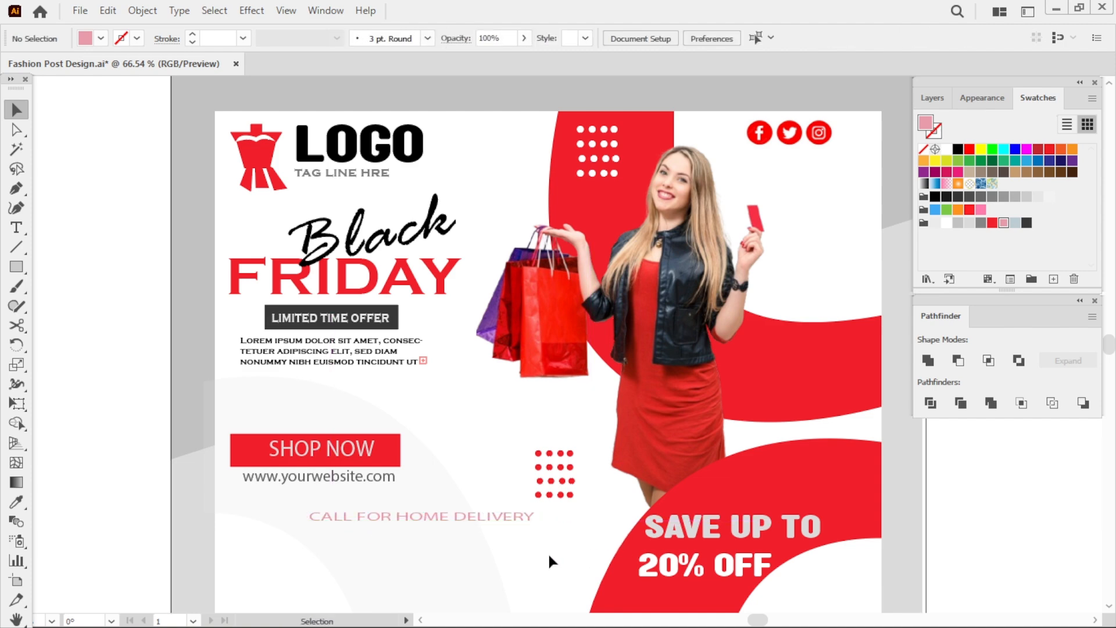
Type a contact phone number below the CALL FOR HOME DELIVERY text.
left_click(362, 542)
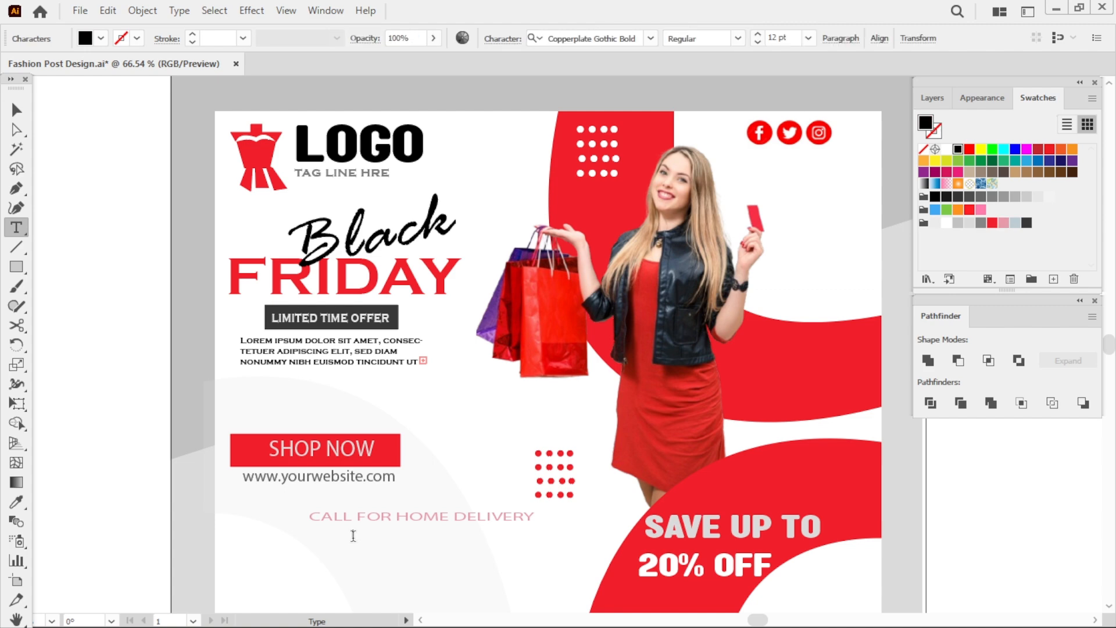
type("880 123 456")
left_click(754, 567)
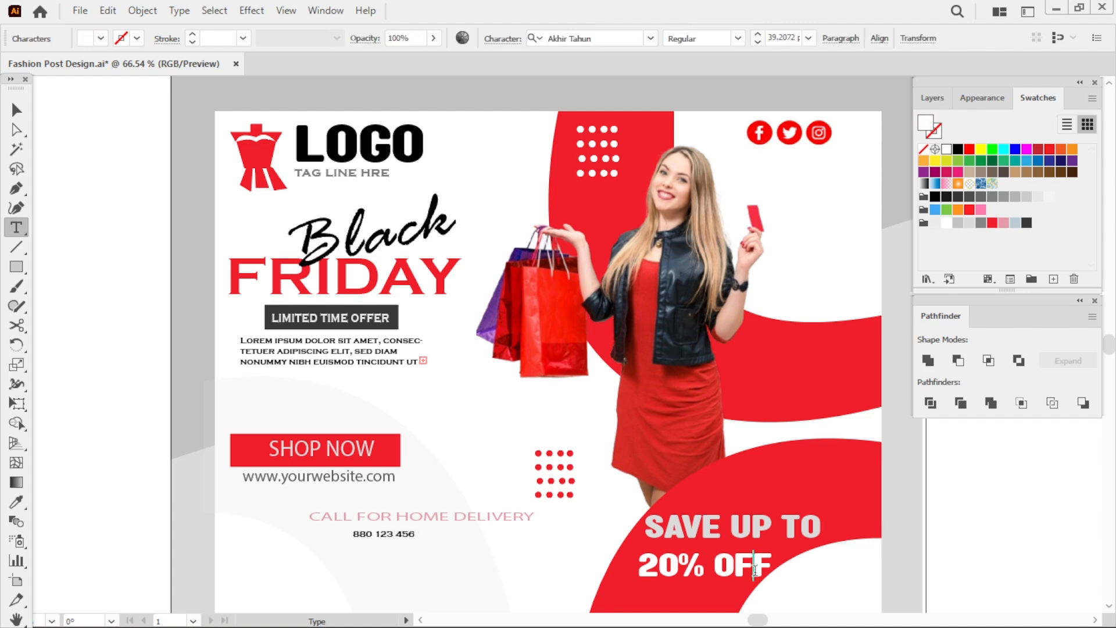
left_click(421, 533)
type("7890")
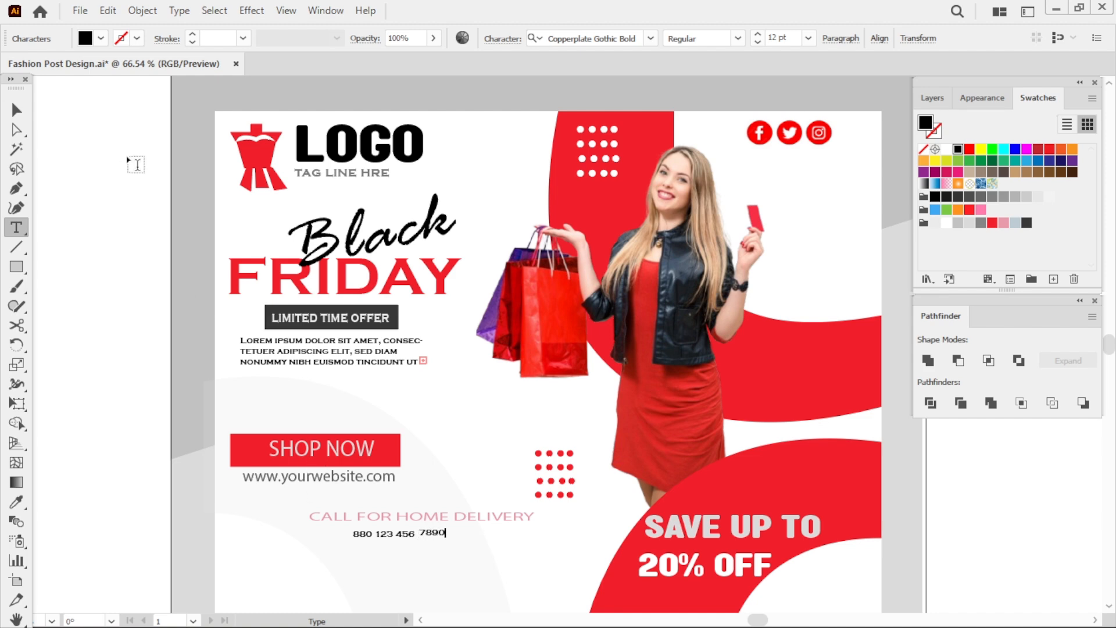
Select both parts of the phone number, color them red and enlarge them beneath the delivery text.
key("Escape")
left_click_drag(433, 532, 433, 534)
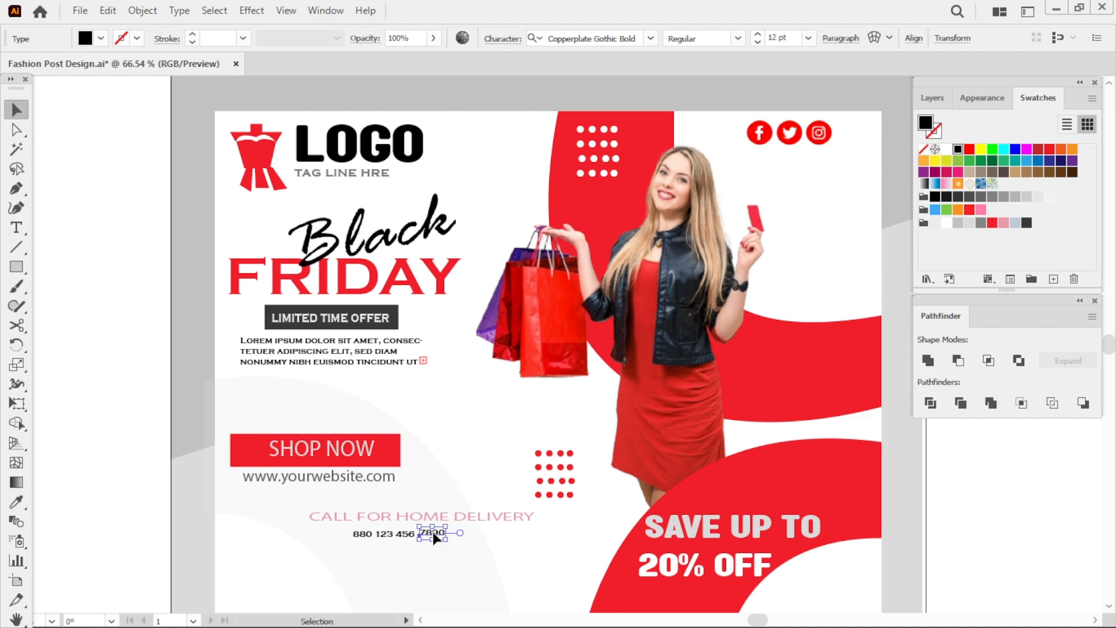
left_click(449, 563)
left_click(361, 536)
left_click(438, 535, "shift")
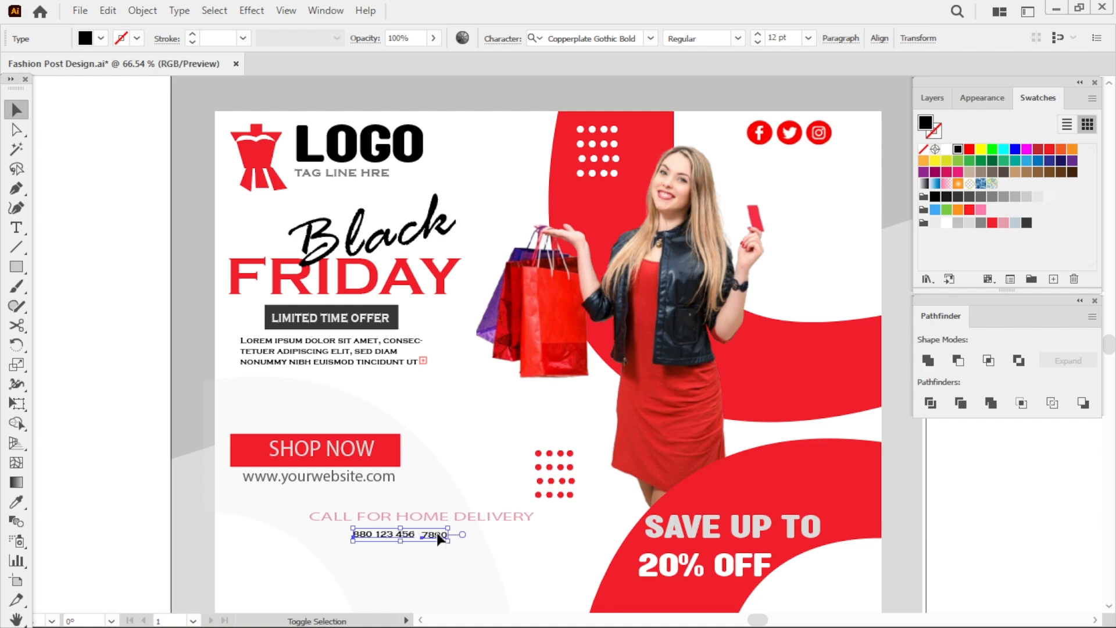
left_click(751, 364)
left_click(365, 535, "shift")
left_click(435, 535, "shift")
left_click(992, 223)
left_click_drag(448, 541, 494, 570)
left_click(496, 571)
left_click_drag(466, 544, 462, 543)
left_click(556, 542)
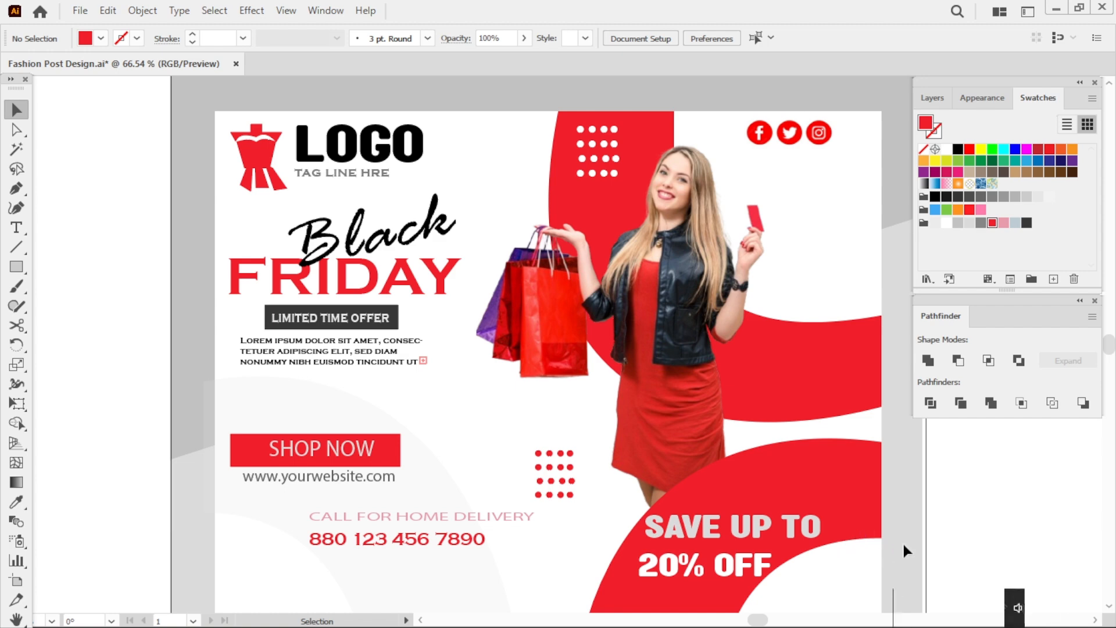
key("ctrl+space")
key("space")
left_click_drag(892, 559, 705, 450)
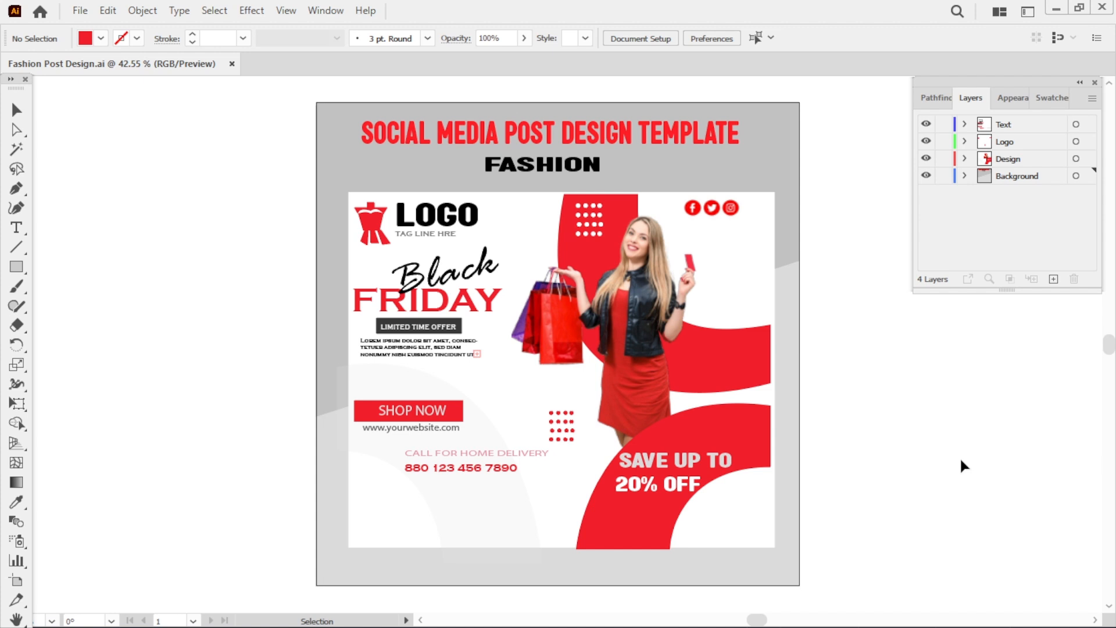
key("a")
key("v")
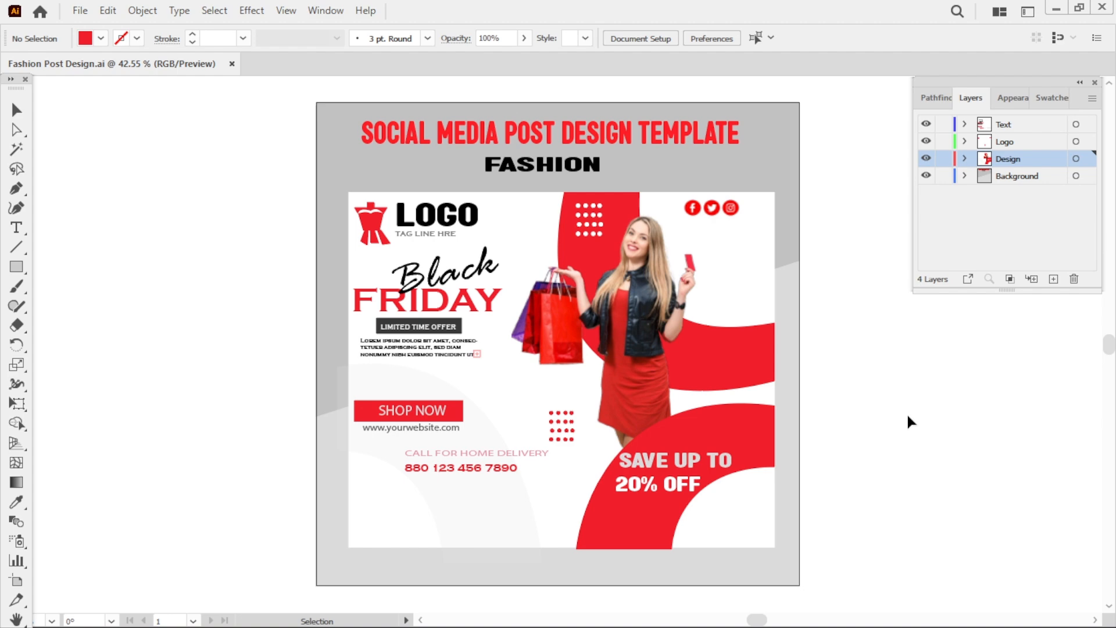
key("ctrl+z")
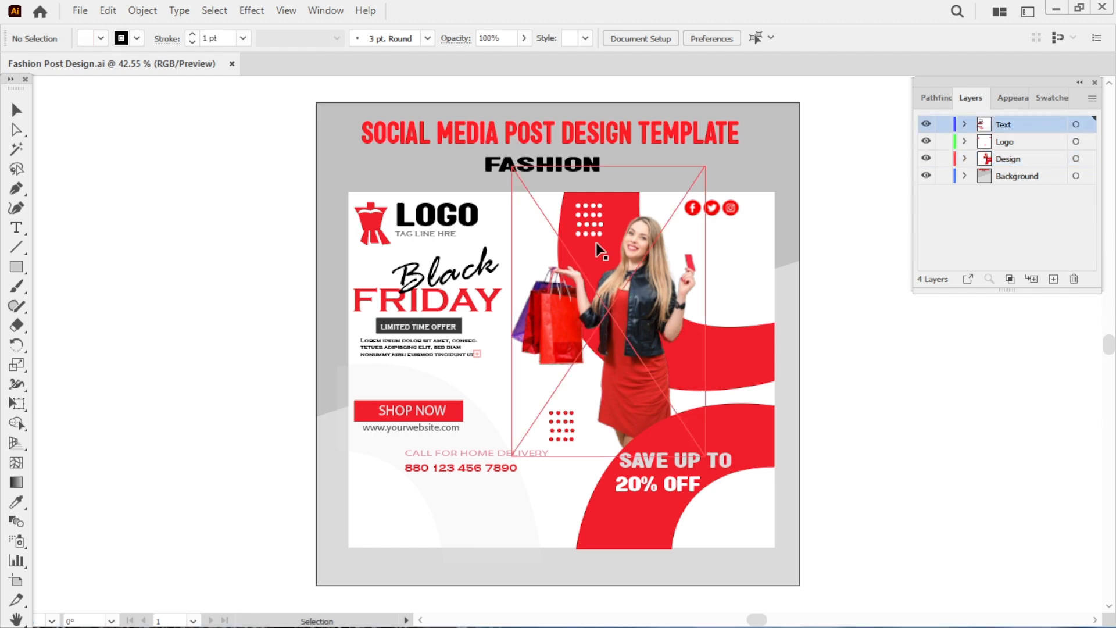
Edit the tagline text under the logo to read TAG LINE HERE.
left_click(441, 235)
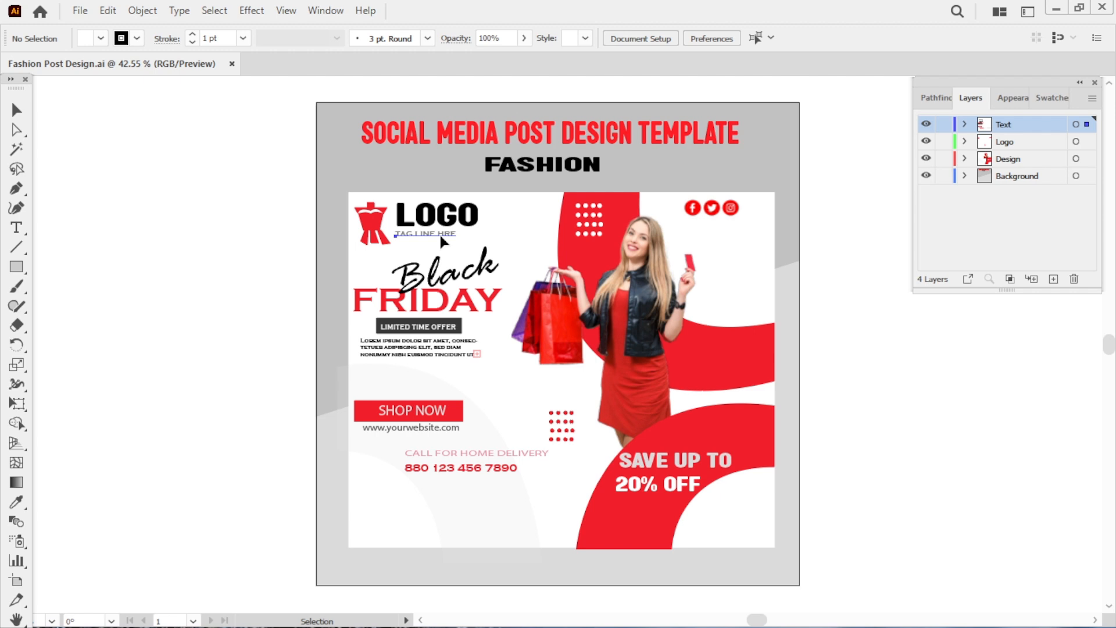
double_click(441, 233)
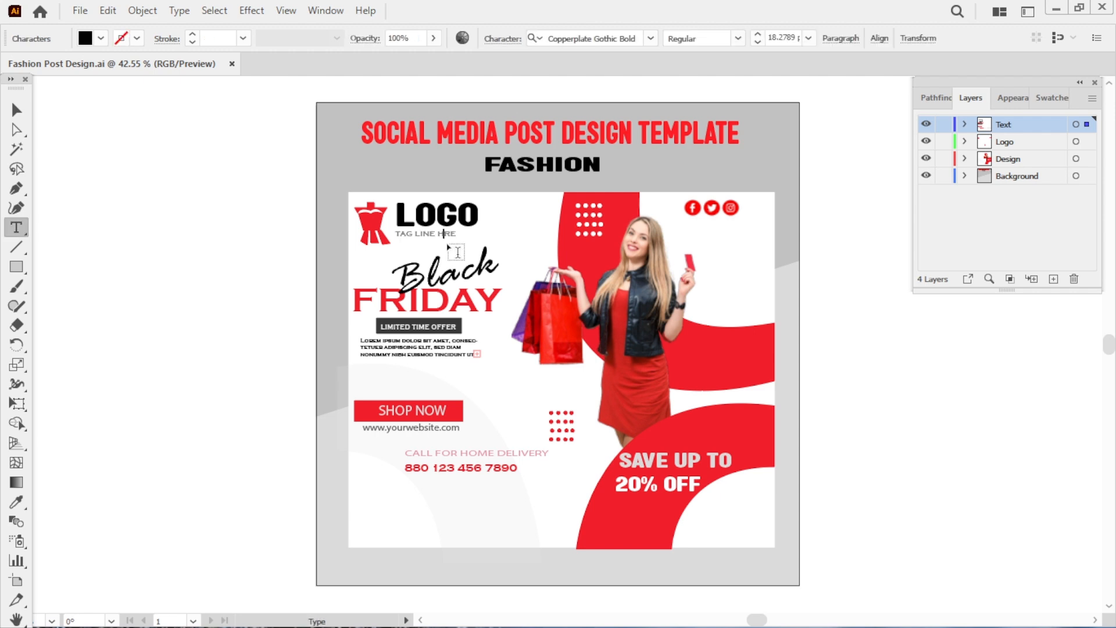
key("Escape")
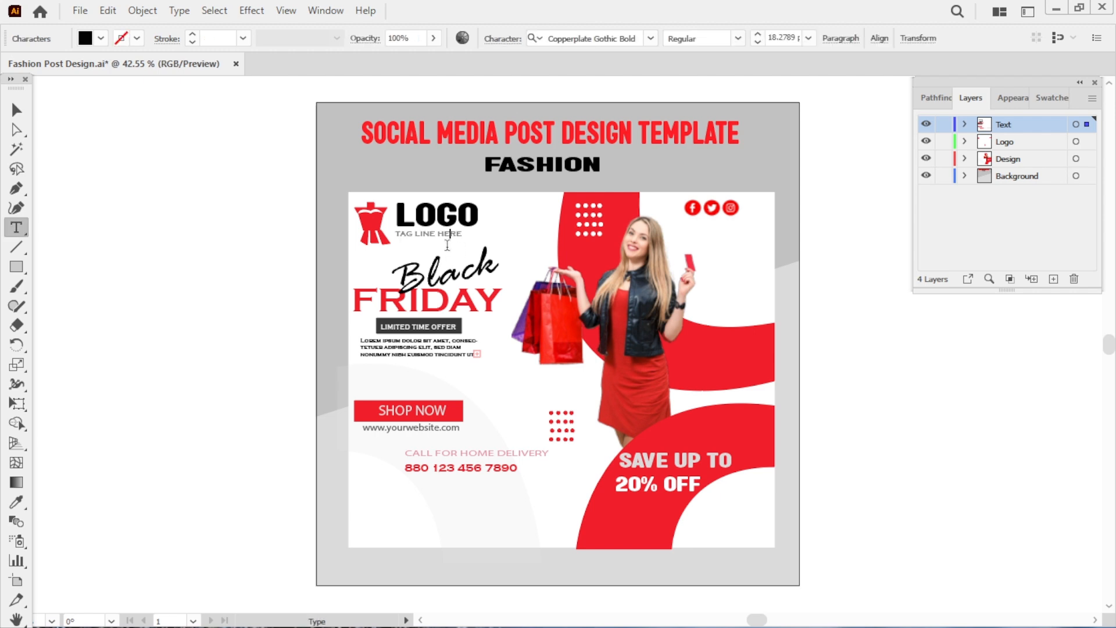
left_click(878, 479)
left_click(441, 235)
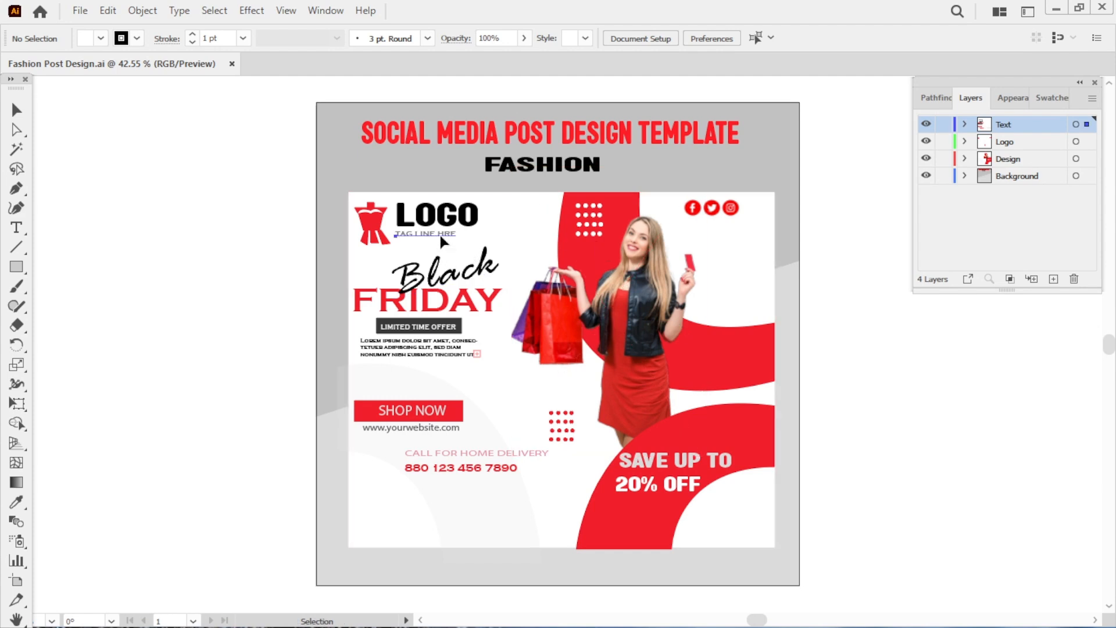
double_click(441, 235)
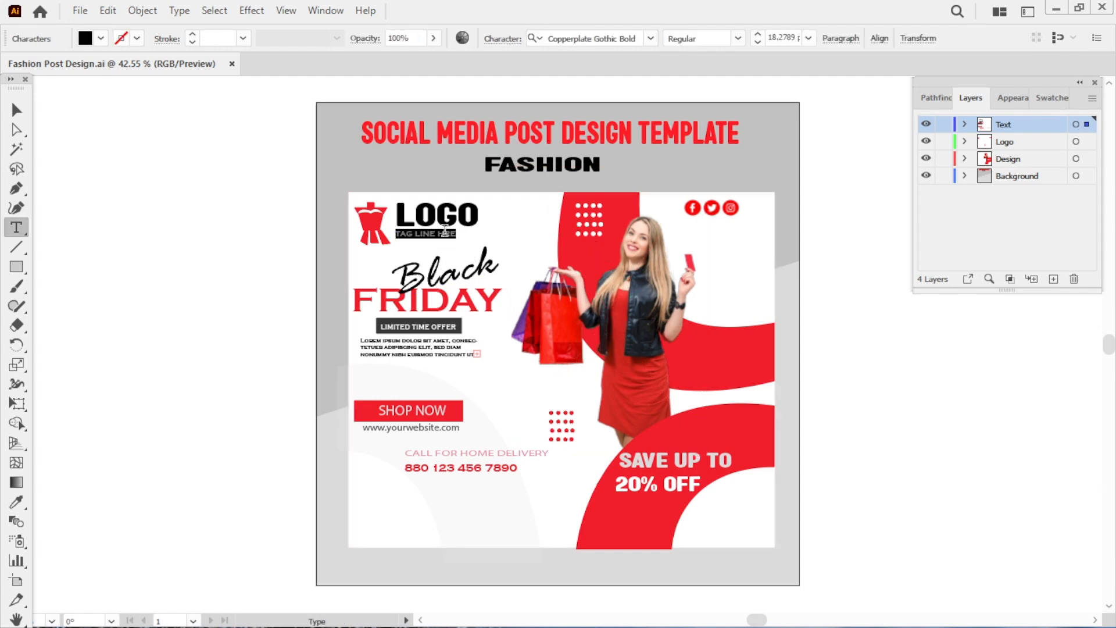